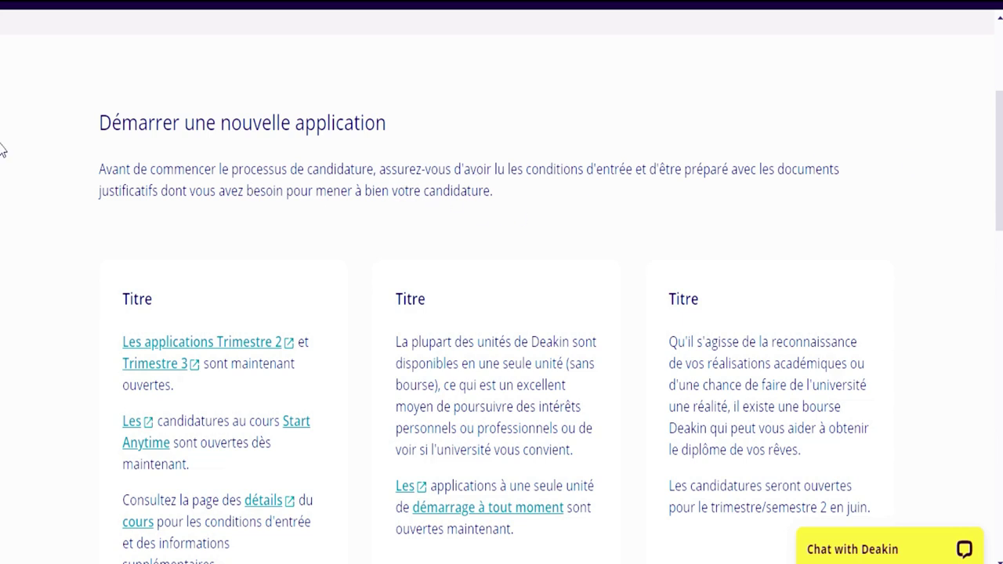
scroll(2, 137, "down", 4)
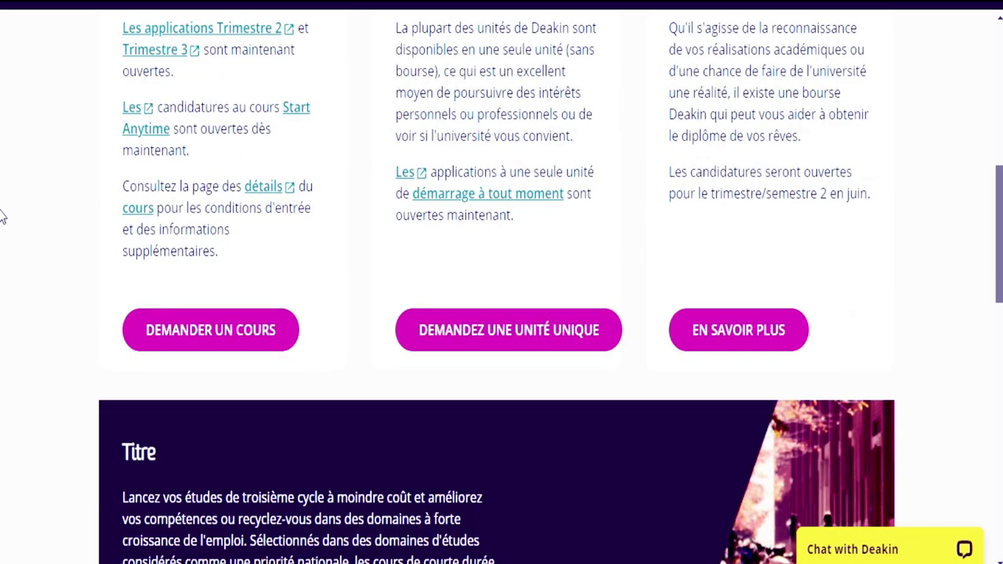
scroll(4, 204, "up", 1)
scroll(2, 196, "up", 1)
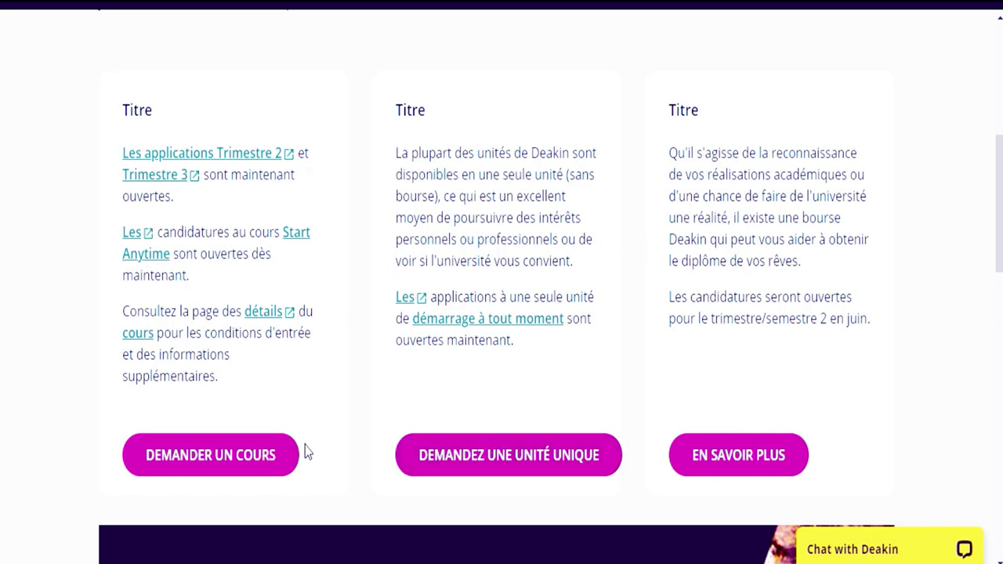
- Start a new course application and review the empty 'Demande de cours' course-selection form
left_click(237, 466)
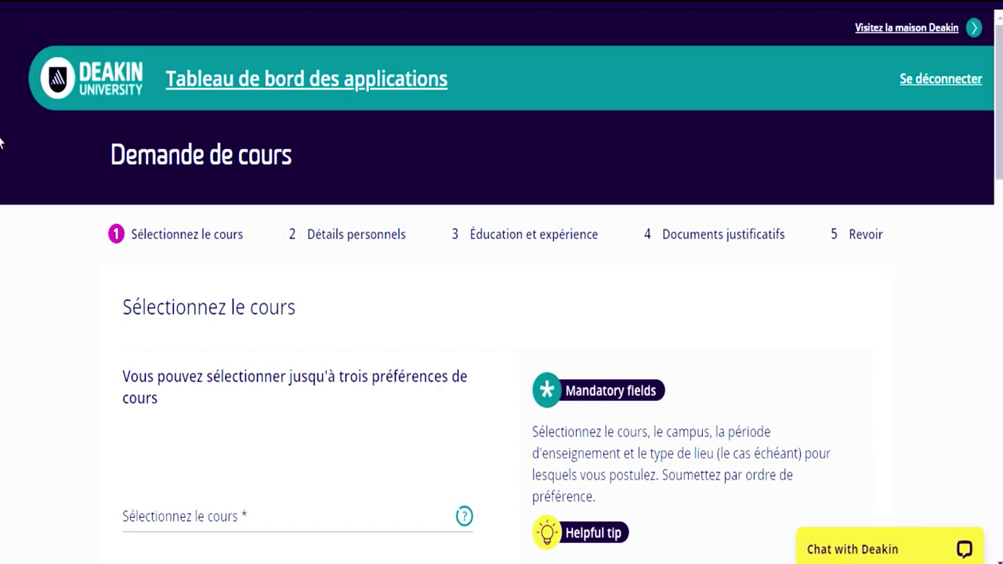
scroll(1, 156, "down", 5)
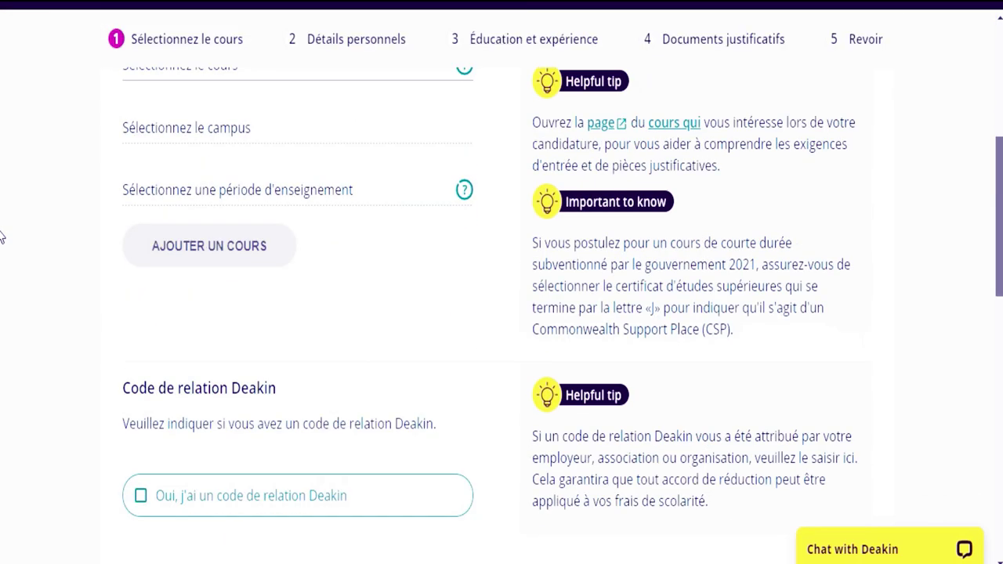
scroll(1, 235, "up", 4)
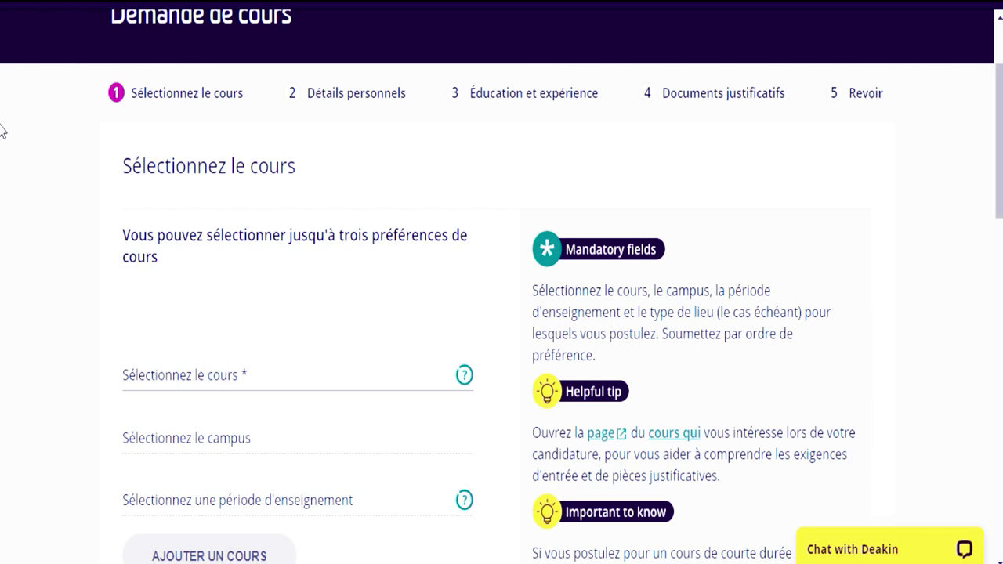
scroll(2, 131, "down", 7)
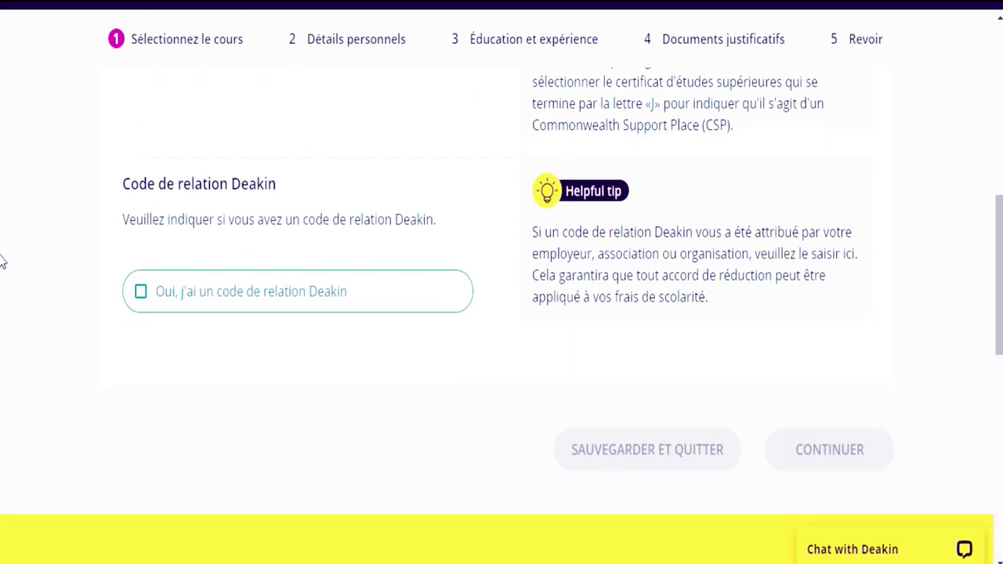
scroll(3, 251, "up", 2)
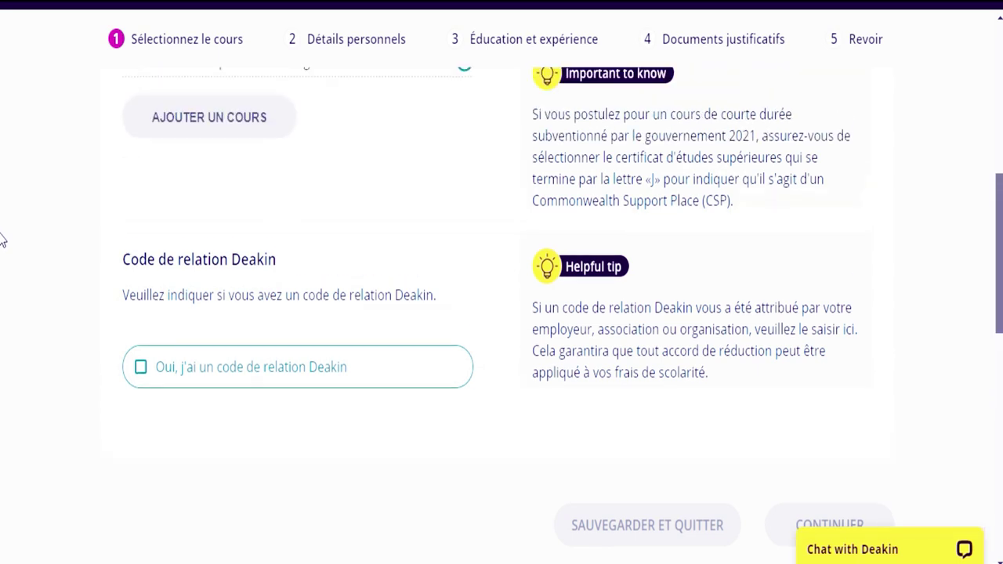
scroll(2, 240, "up", 8)
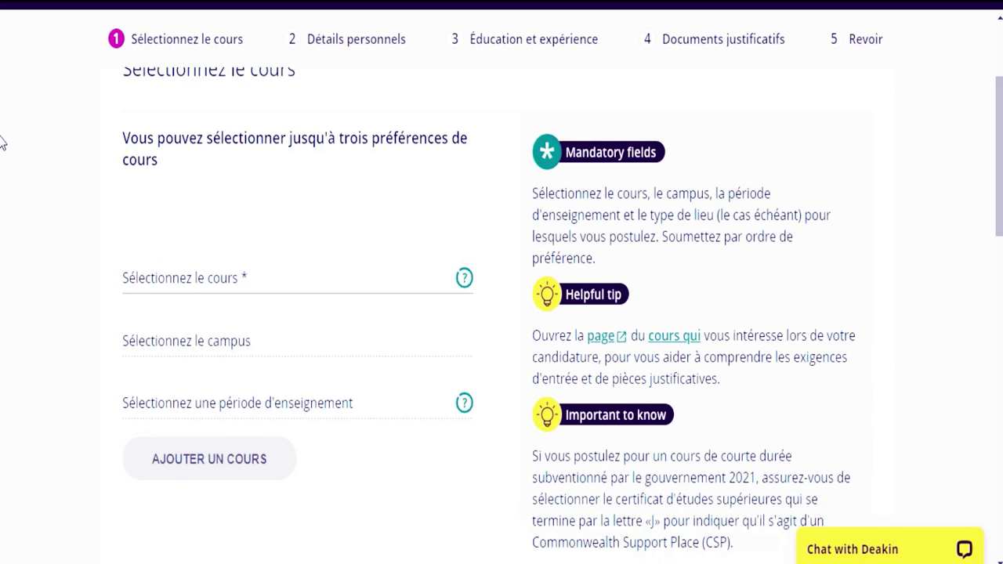
scroll(2, 141, "up", 5)
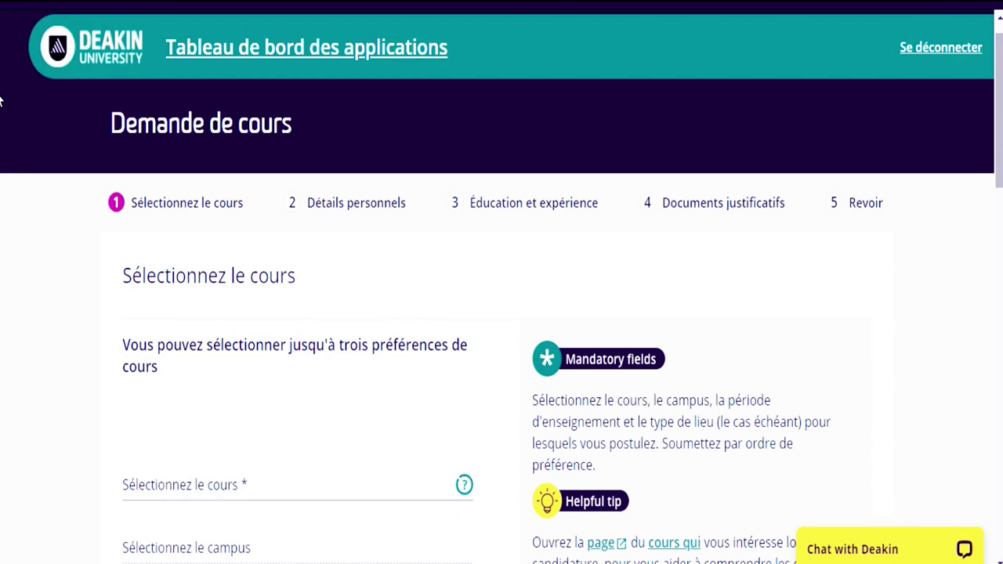
scroll(1, 102, "down", 6)
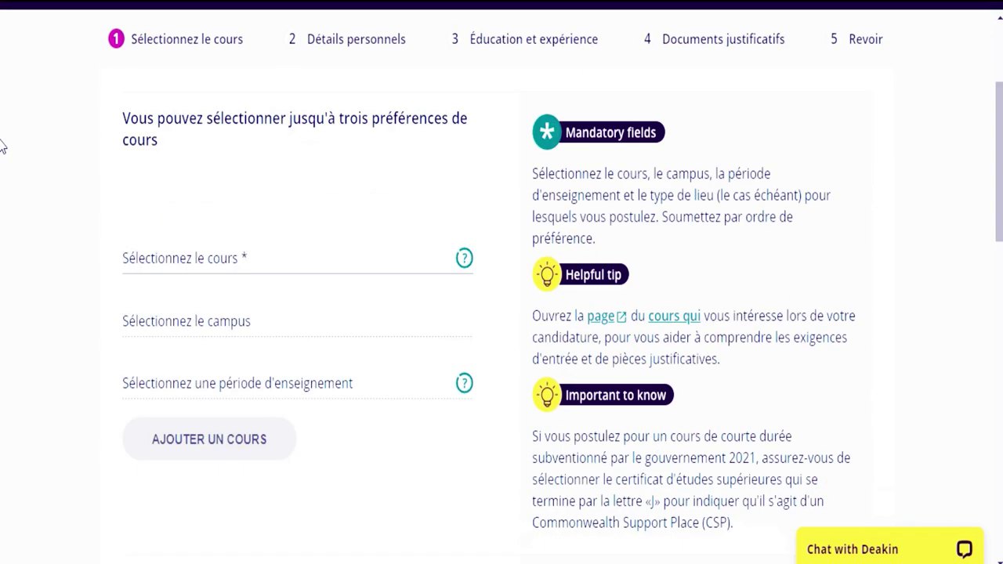
left_click(237, 257)
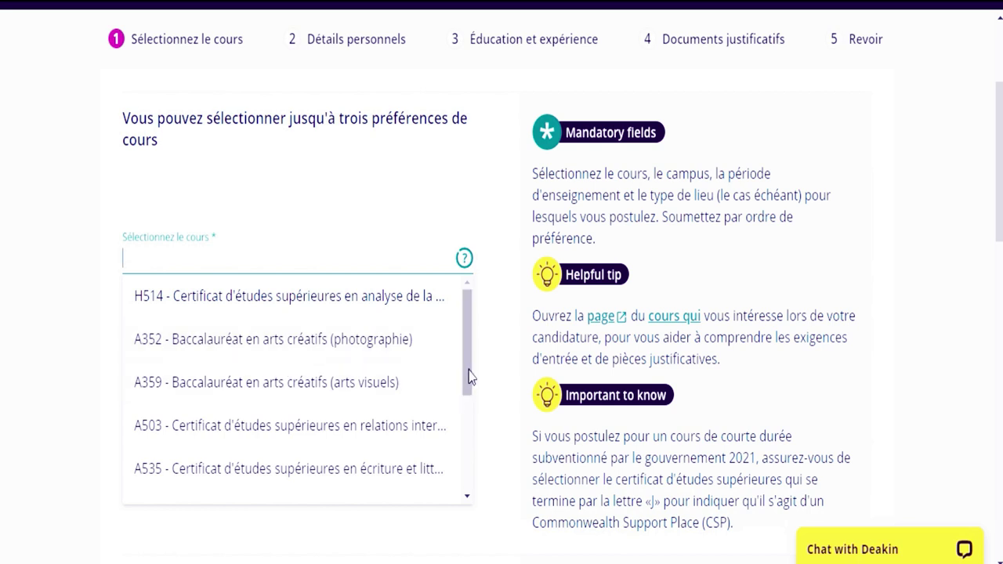
- Select H313 - Bachelor Of Public Health And Health Promotion from the course dropdown
left_click_drag(468, 377, 468, 445)
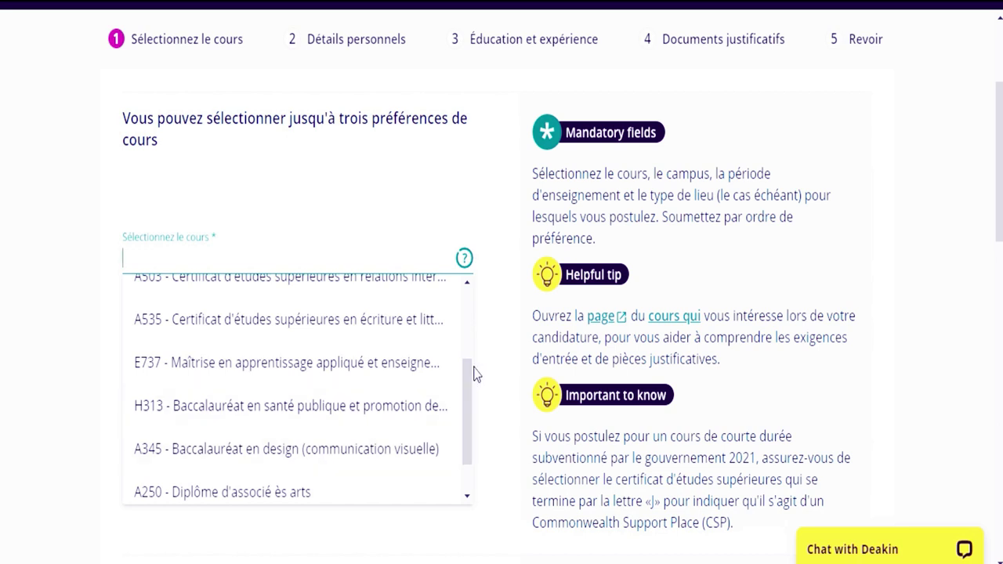
left_click_drag(470, 377, 468, 413)
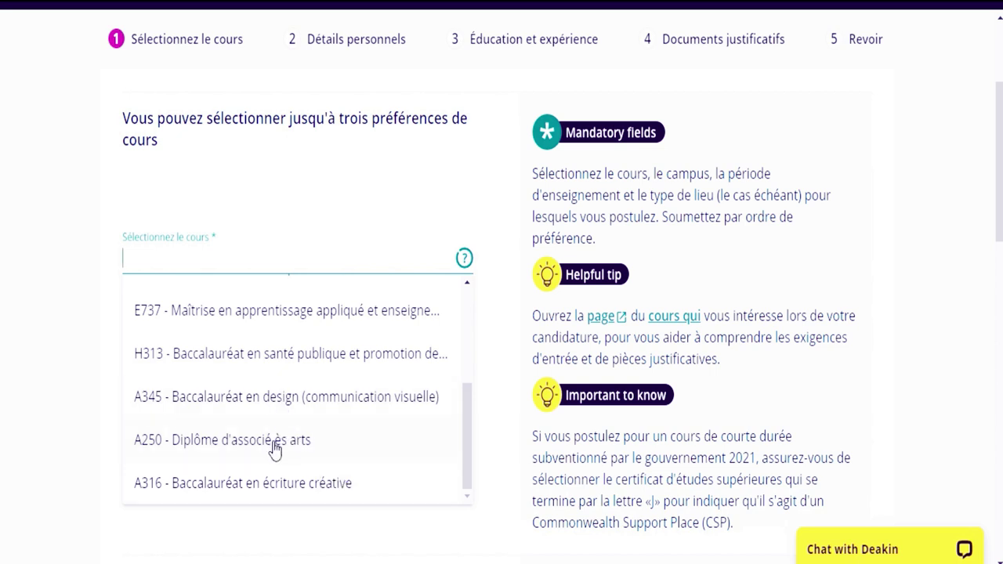
left_click_drag(468, 412, 472, 312)
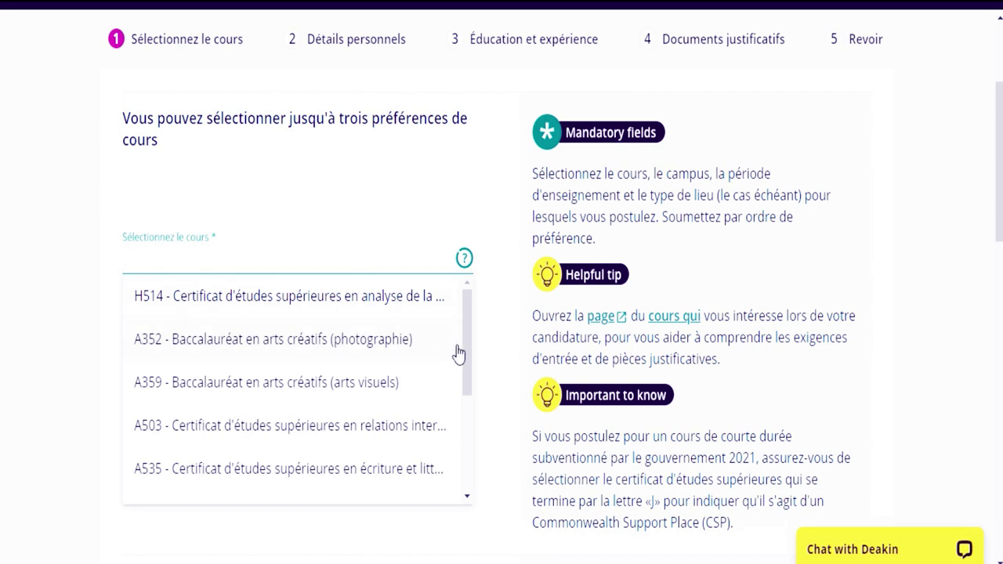
left_click_drag(468, 329, 468, 399)
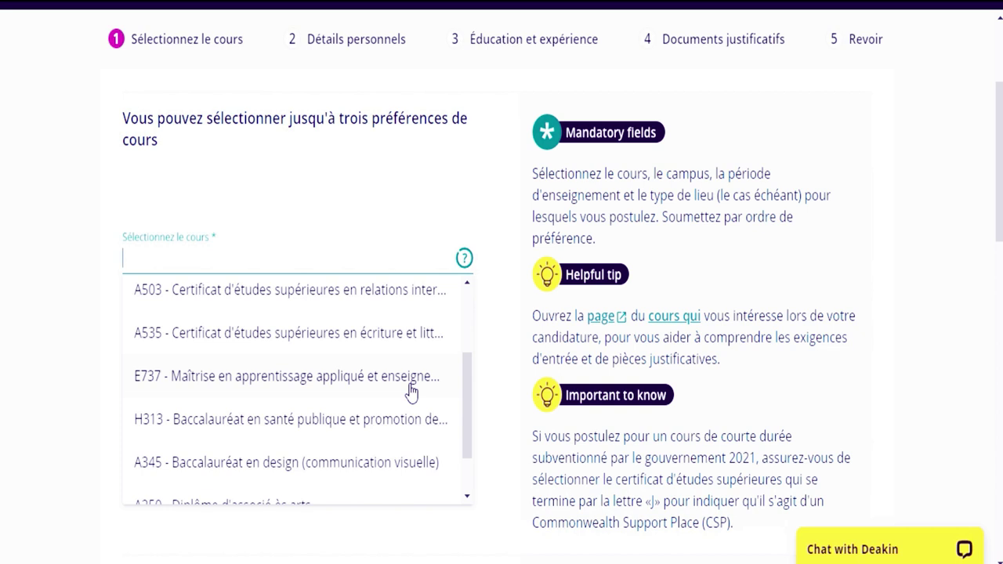
left_click(392, 420)
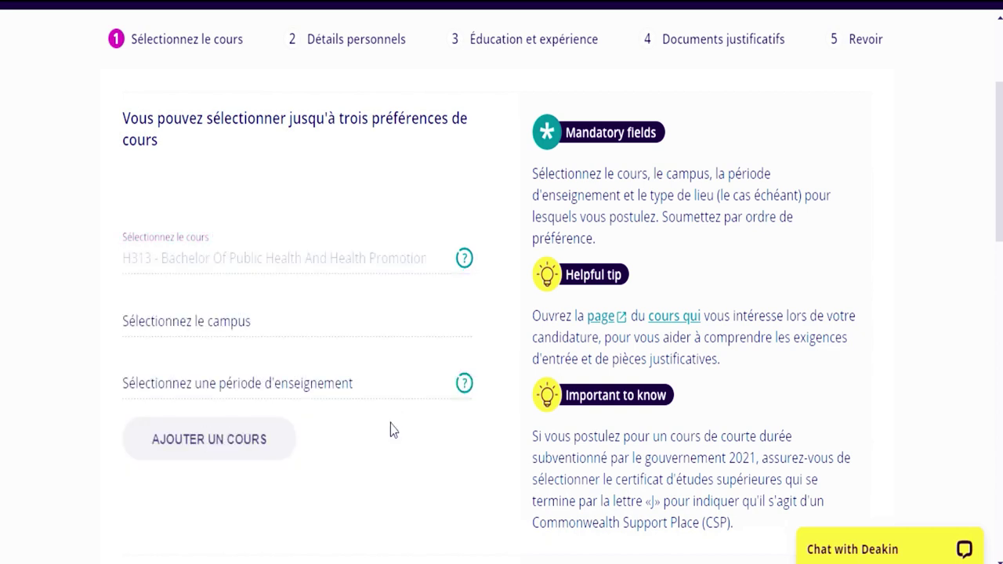
left_click(250, 324)
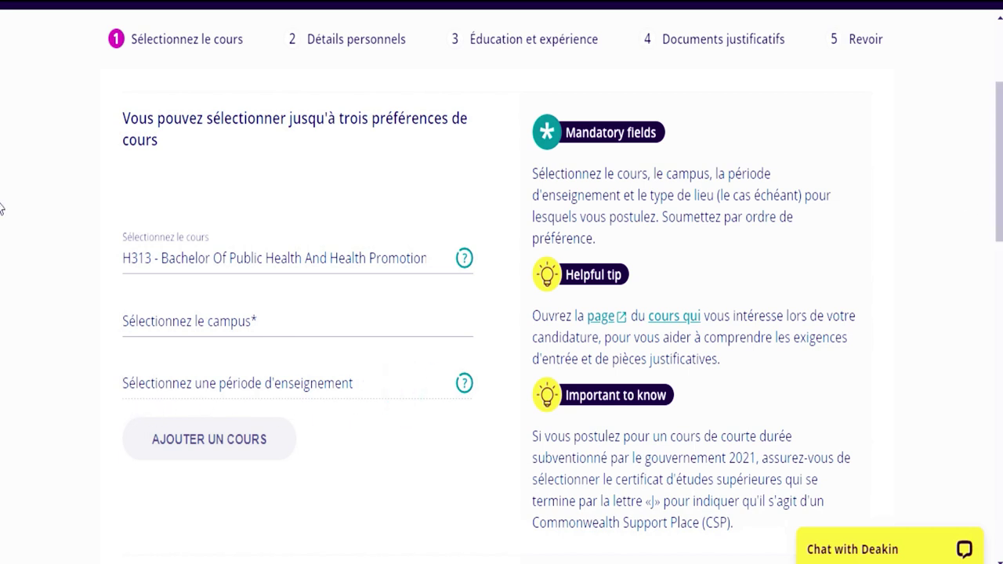
- Translate the French course application form into English with Google Translate
scroll(1, 376, "down", 8)
scroll(1, 337, "up", 3)
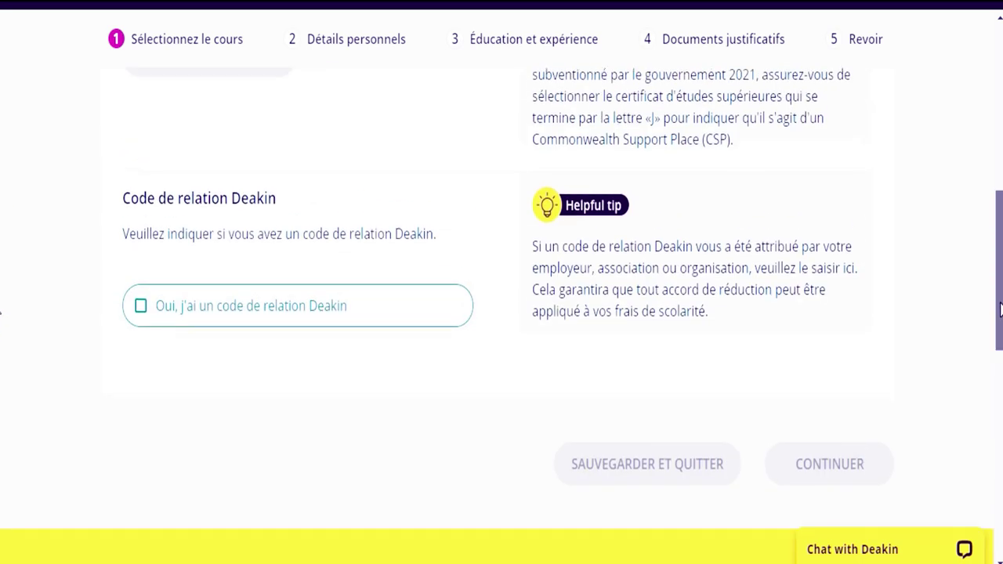
scroll(2, 258, "up", 3)
scroll(2, 345, "down", 6)
scroll(3, 208, "up", 8)
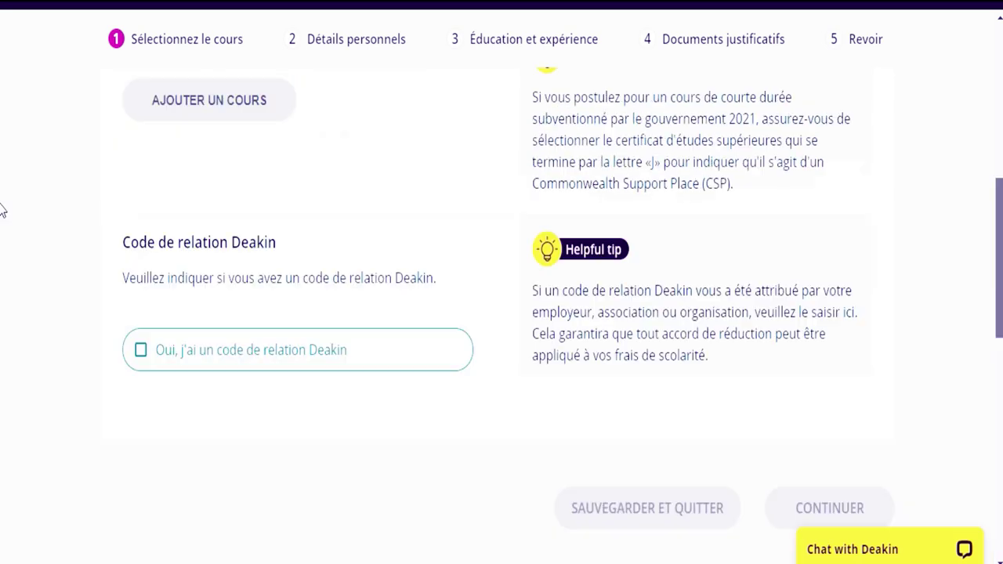
scroll(2, 205, "down", 2)
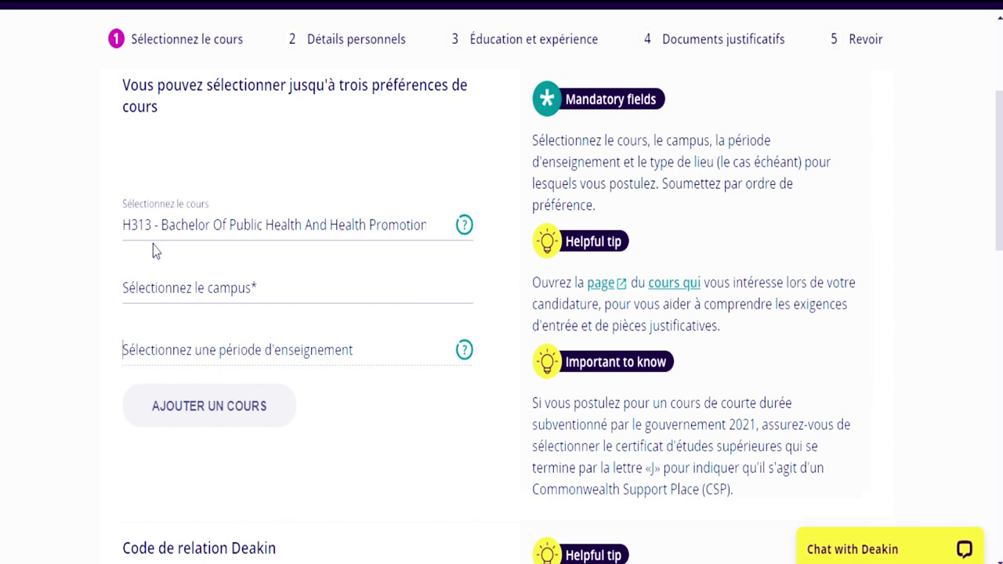
left_click(269, 291)
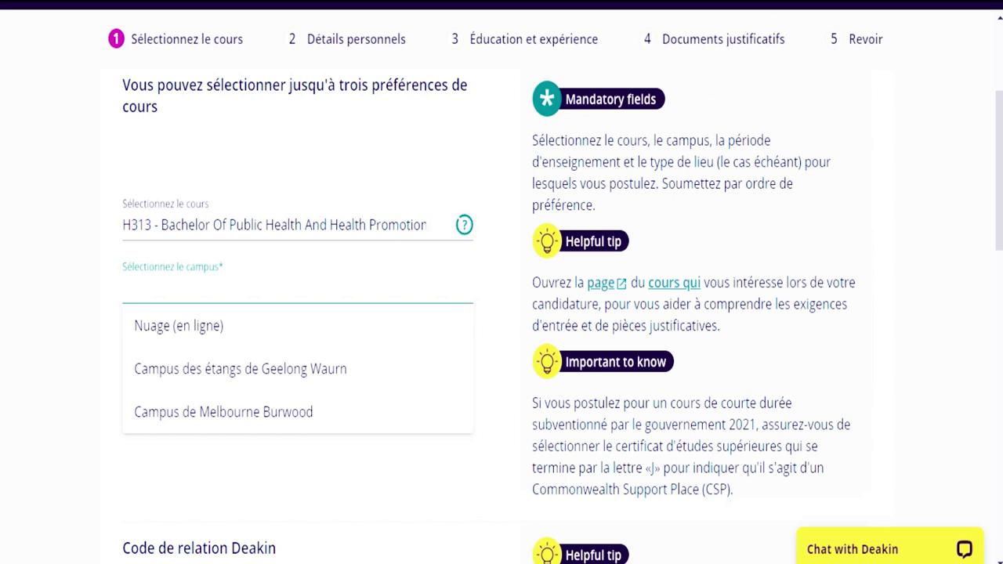
left_click(735, 10)
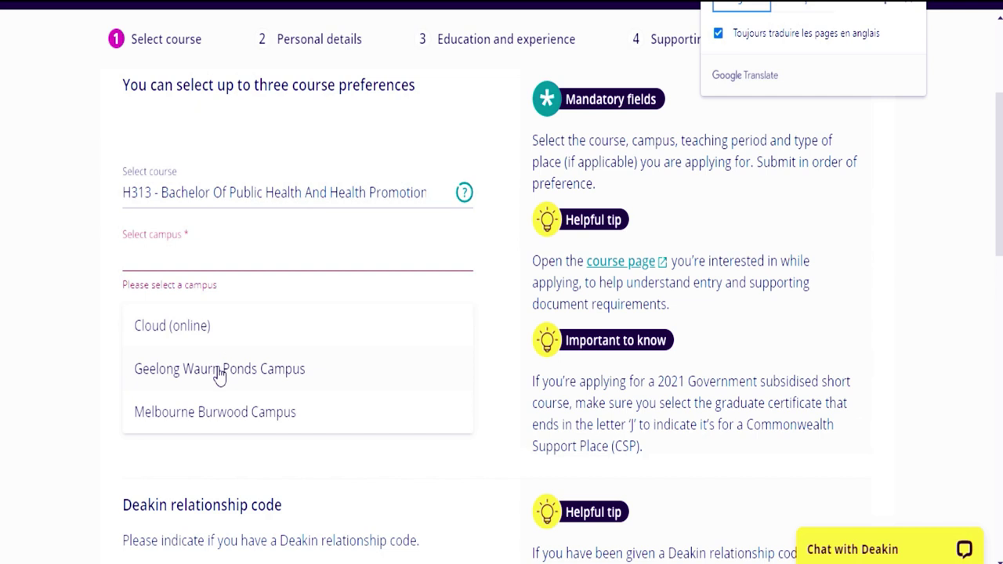
- Add H313 at Geelong Waurn Ponds Campus, Trimester 2 2021 Commonwealth Supported Place, as preference 1
left_click(265, 368)
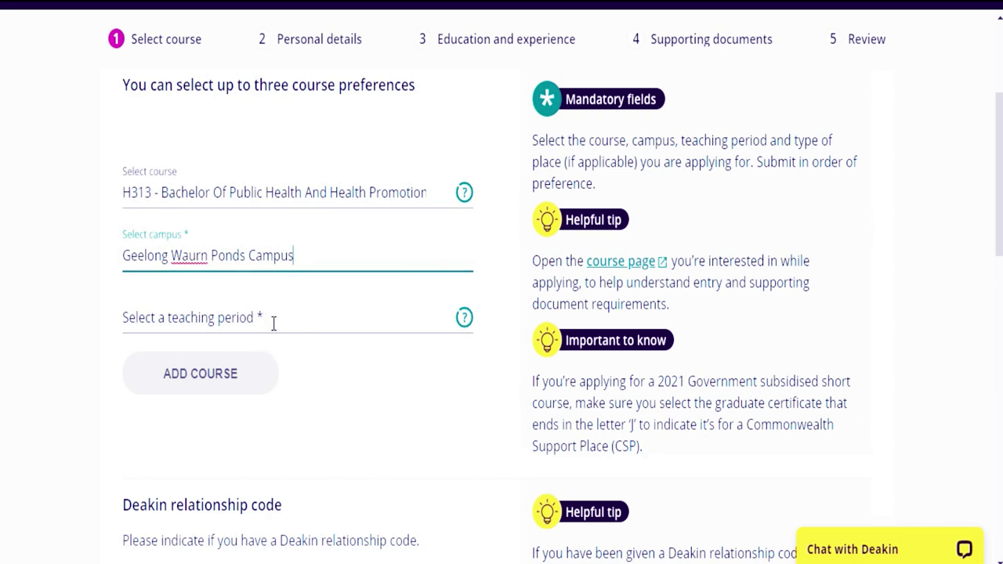
left_click(273, 323)
left_click(251, 350)
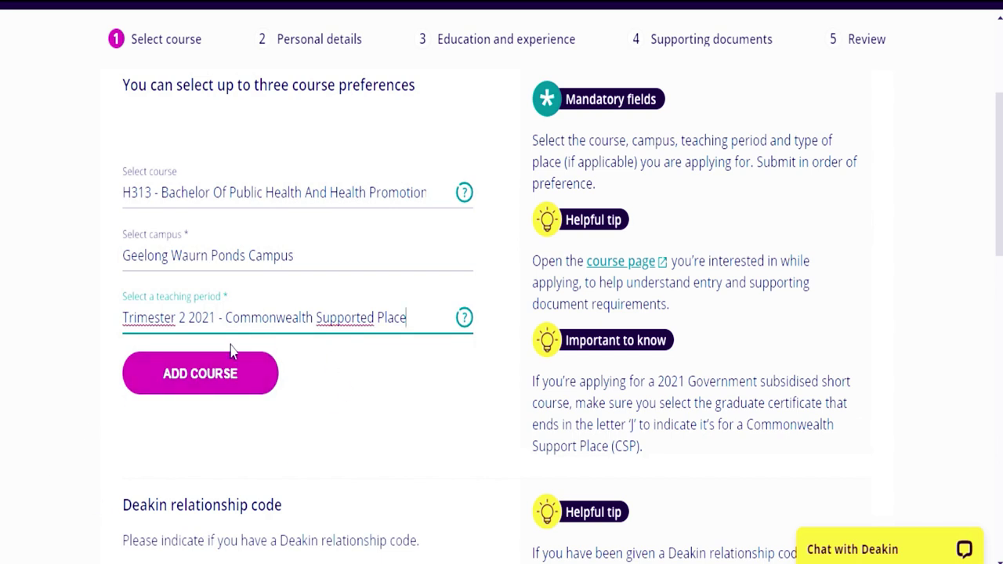
left_click(192, 378)
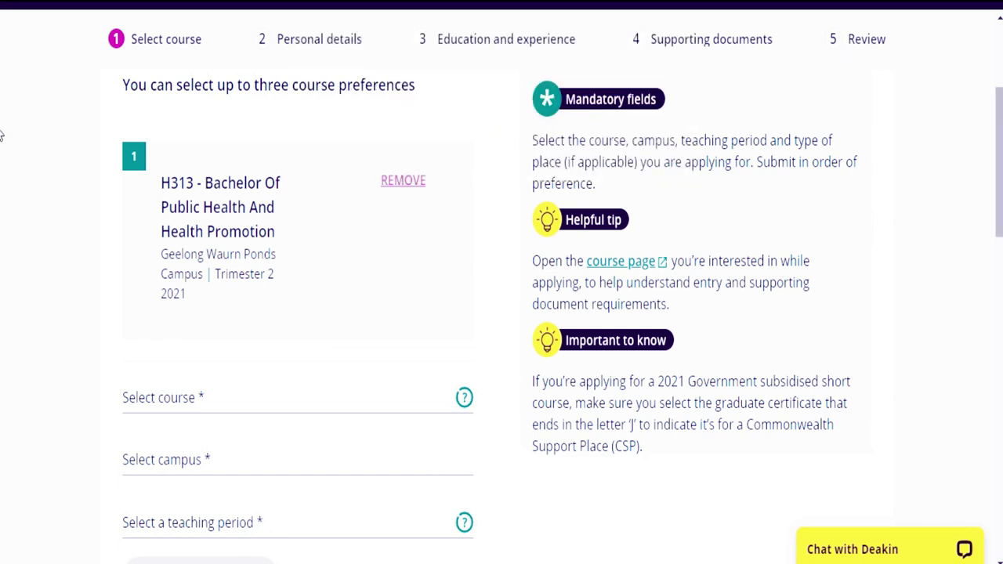
scroll(2, 156, "down", 3)
- Pick A345 - Bachelor Of Design (Visual Communication) as the next course
scroll(2, 172, "down", 3)
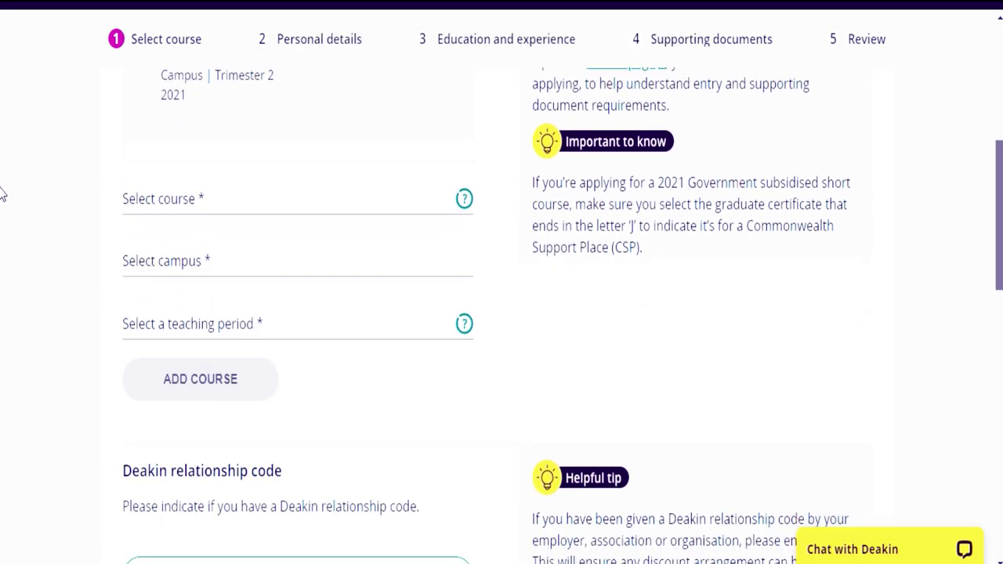
scroll(3, 156, "up", 4)
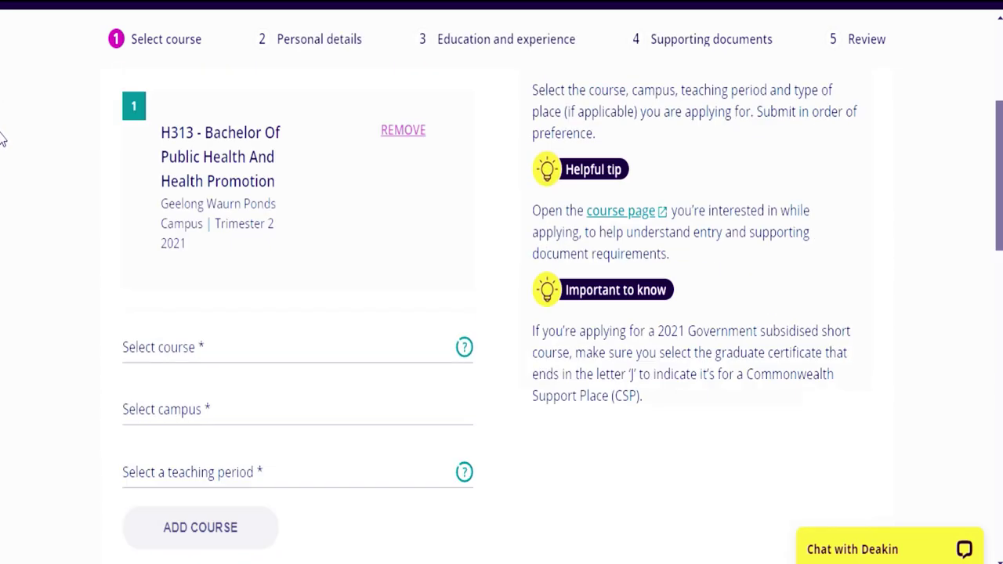
scroll(2, 133, "down", 1)
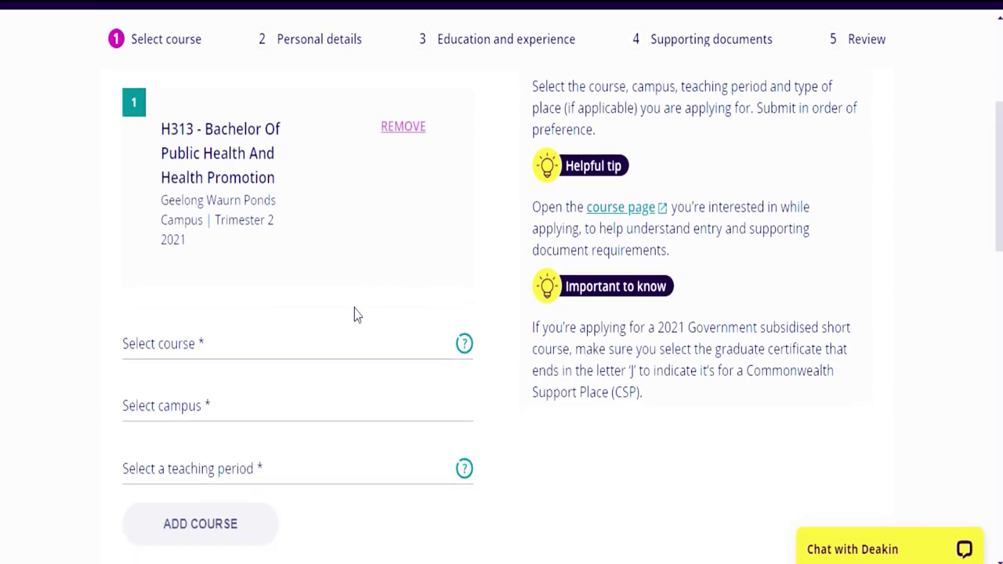
left_click(326, 346)
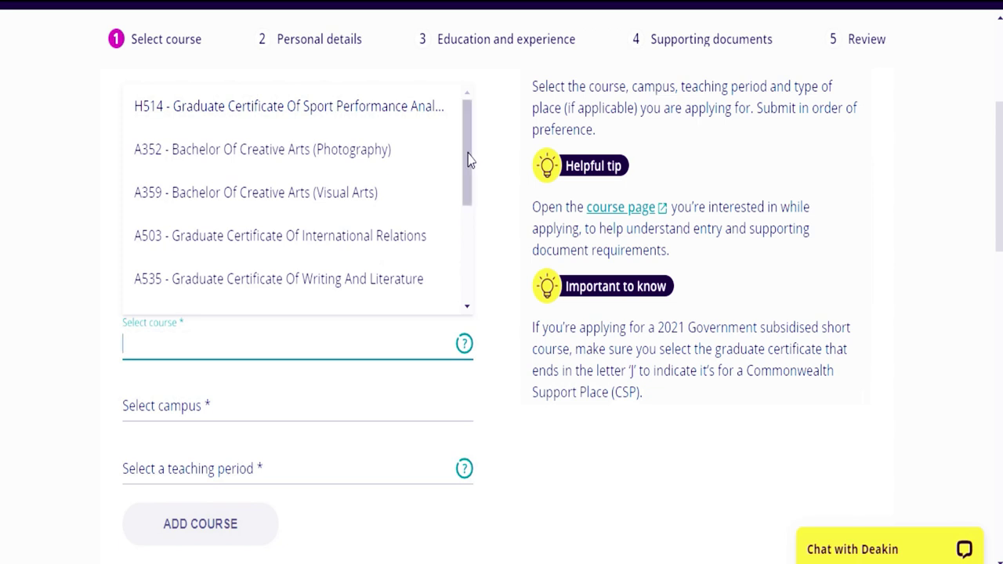
left_click_drag(468, 160, 462, 267)
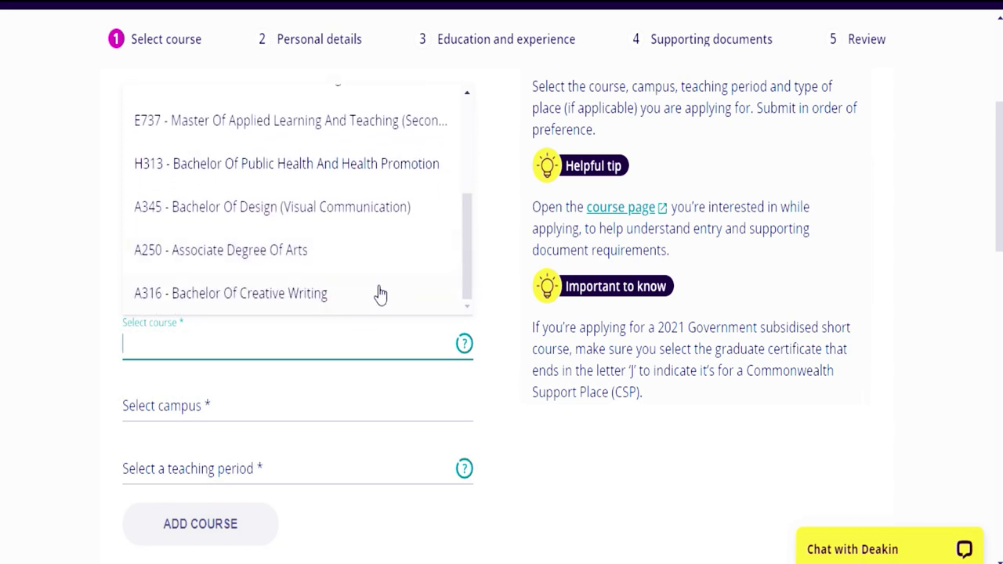
left_click(263, 207)
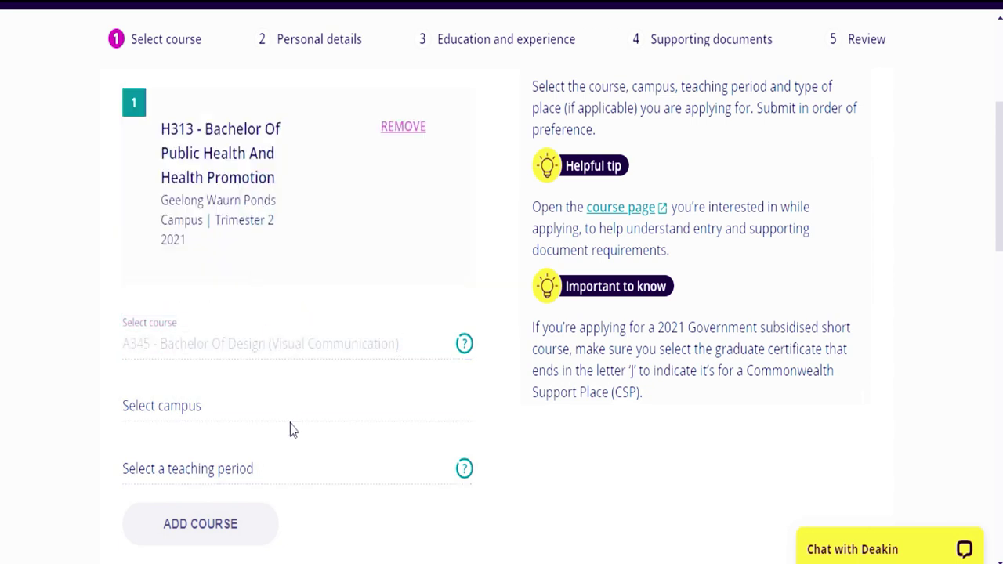
- Add A345 at Melbourne Burwood Campus for Trimester 2 2021 and dismiss the success popup
left_click(171, 410)
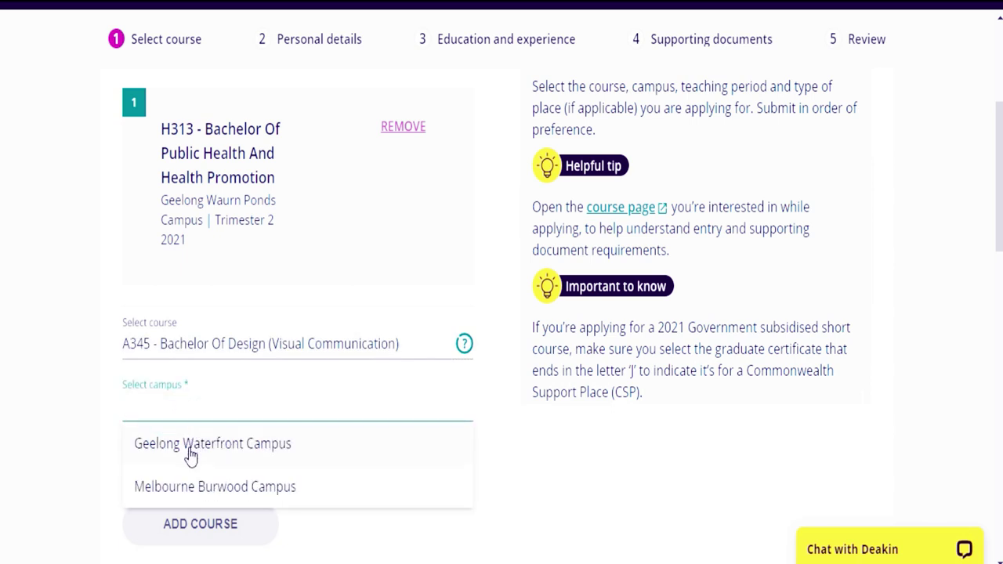
left_click(186, 486)
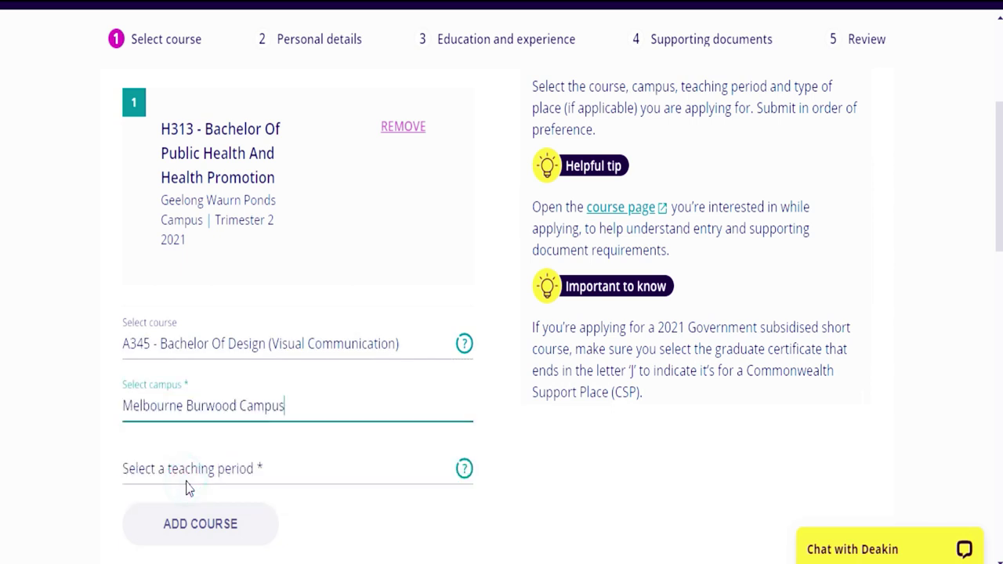
left_click(223, 465)
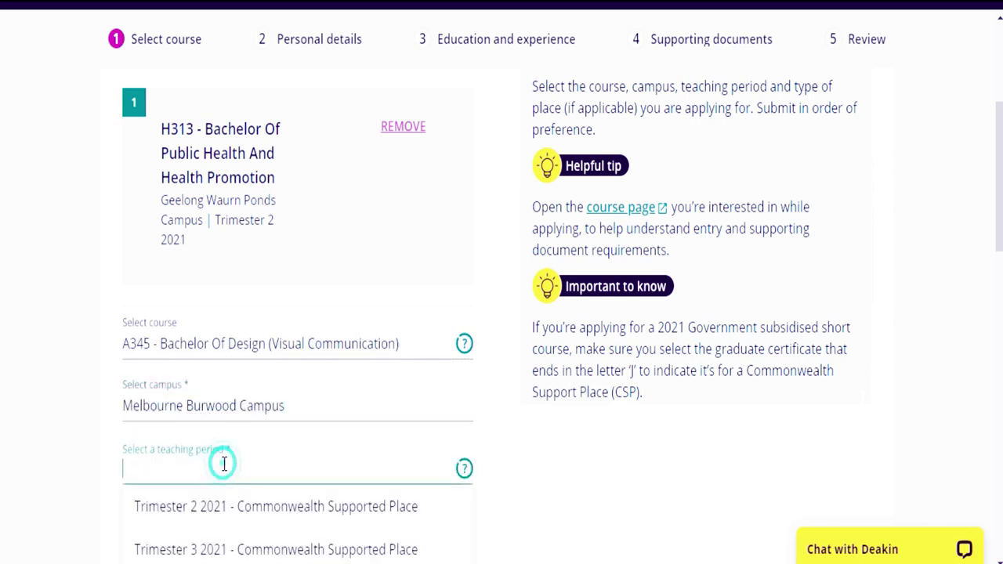
left_click(240, 521)
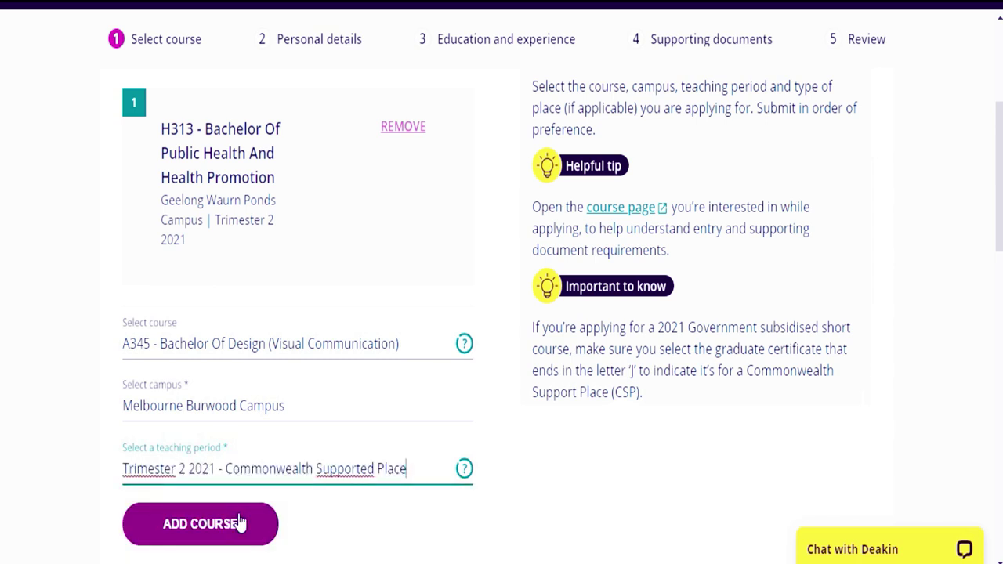
left_click(235, 530)
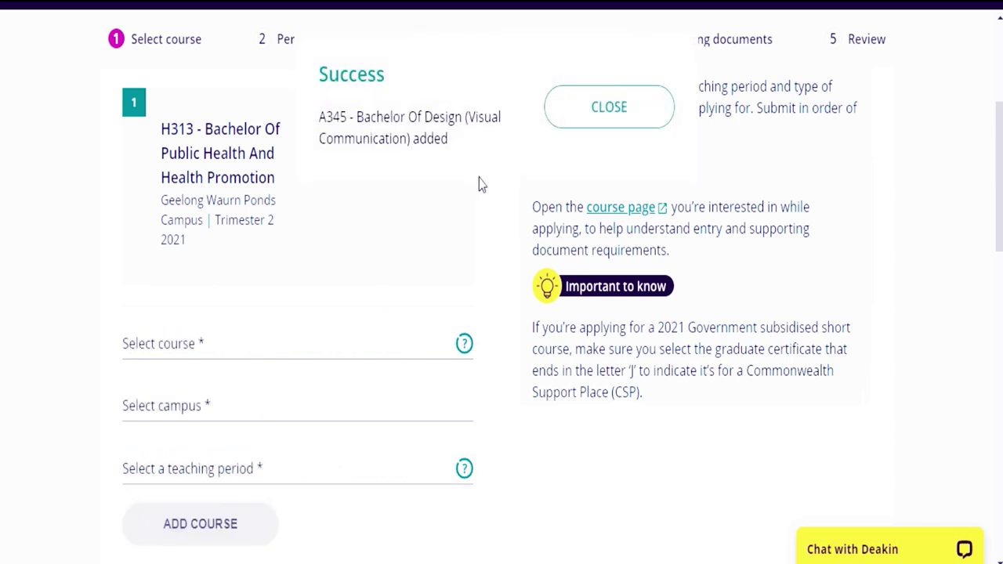
left_click(633, 106)
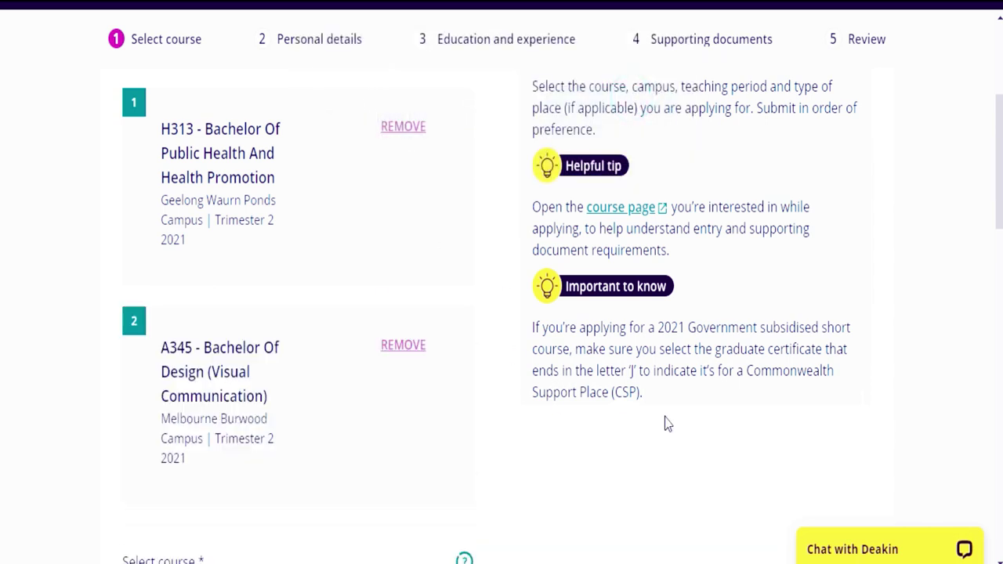
scroll(2, 192, "down", 6)
scroll(1, 345, "down", 4)
left_click_drag(993, 399, 994, 268)
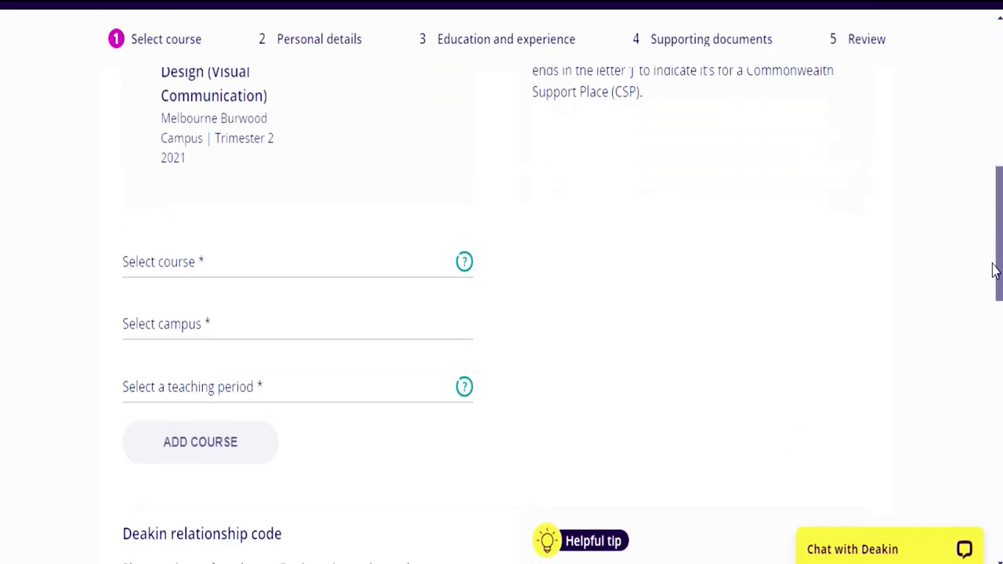
scroll(994, 269, "down", 3)
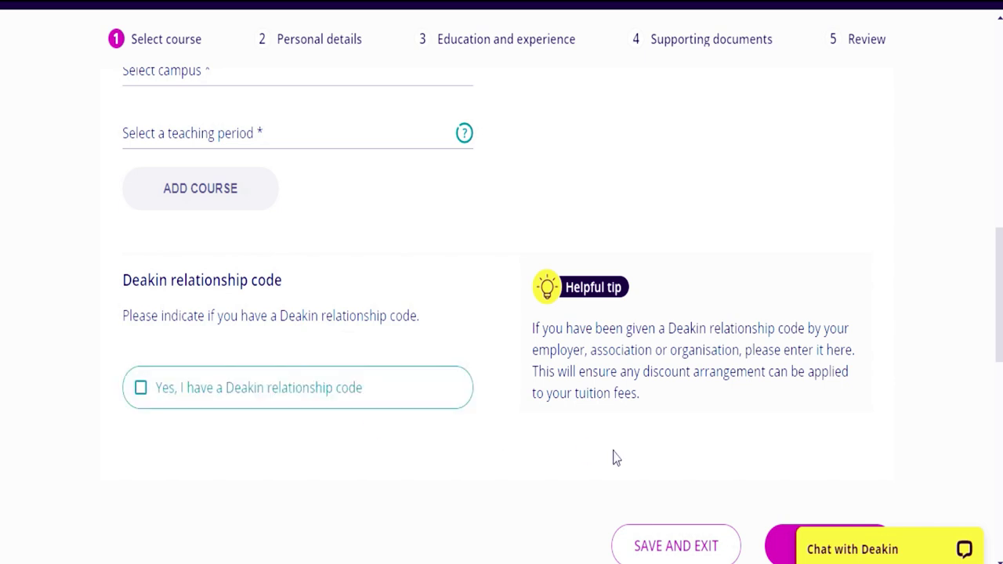
- Continue from course selection to the Personal details step
scroll(3, 324, "down", 3)
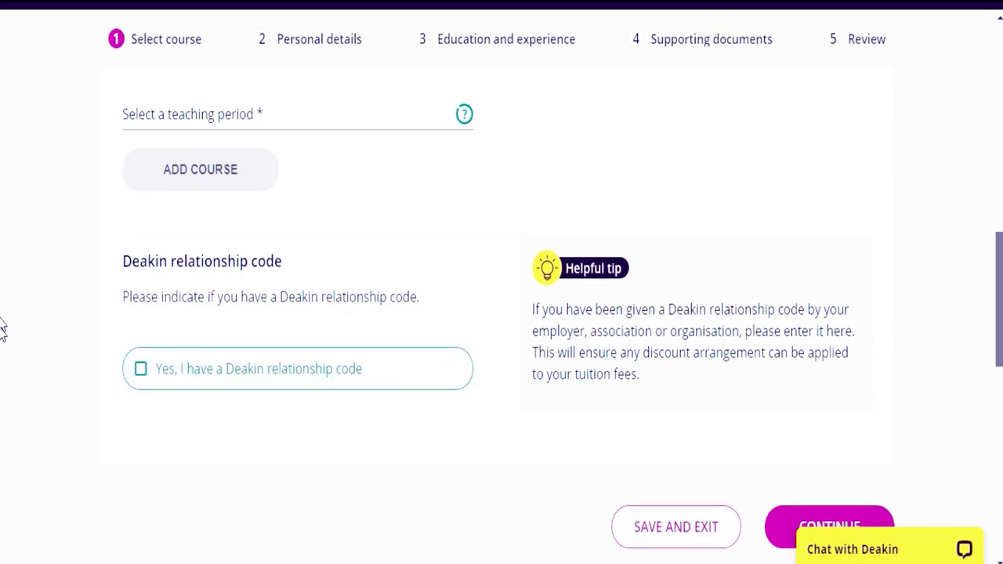
left_click(839, 294)
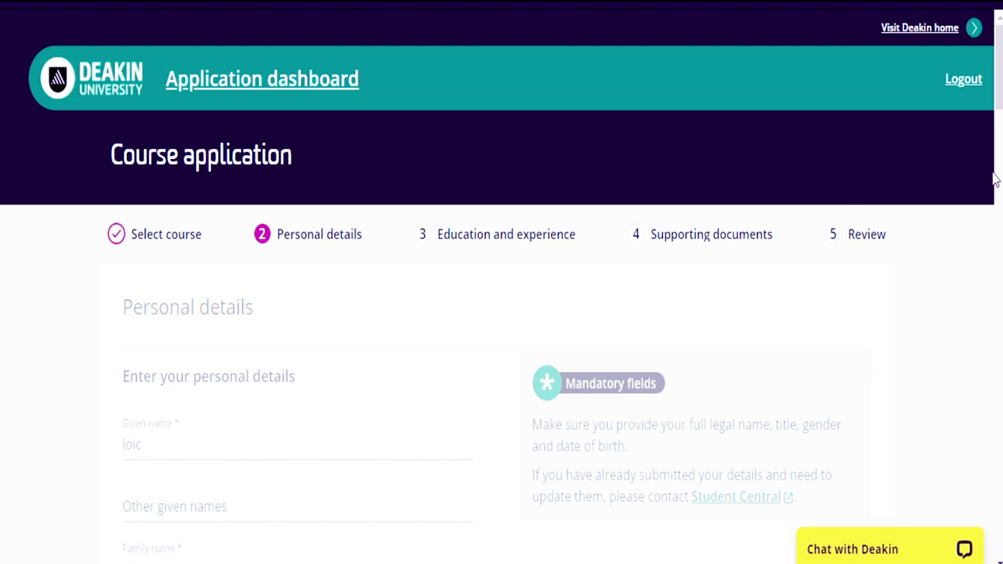
- Set the applicant's title to MR
scroll(2, 117, "down", 1)
scroll(1, 141, "down", 3)
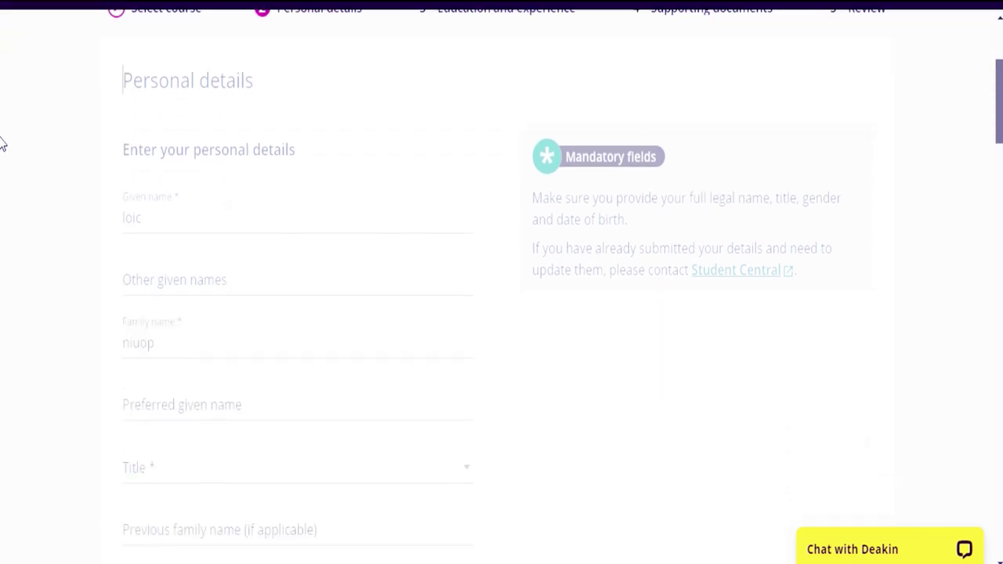
scroll(2, 141, "up", 4)
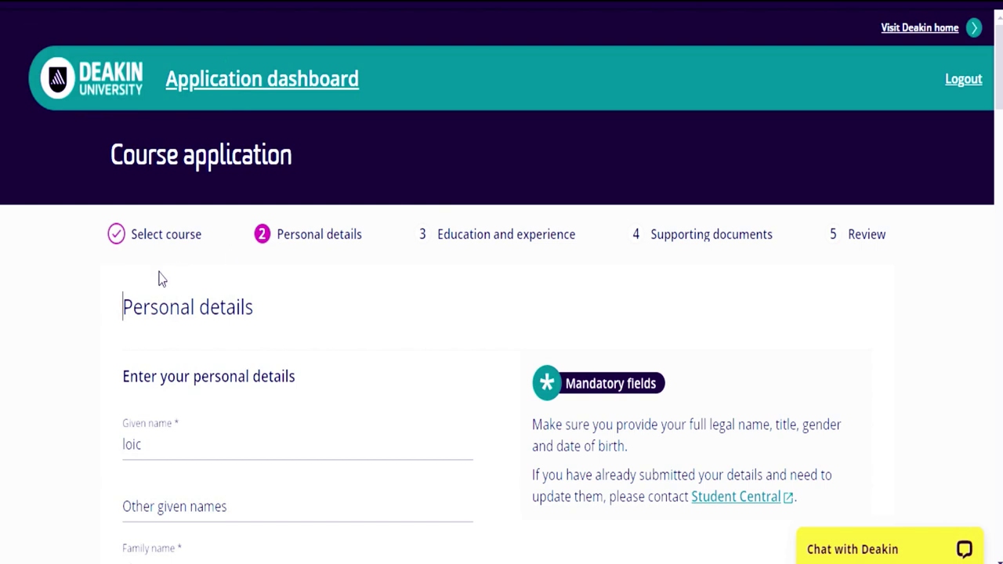
left_click(165, 307)
scroll(1, 118, "down", 5)
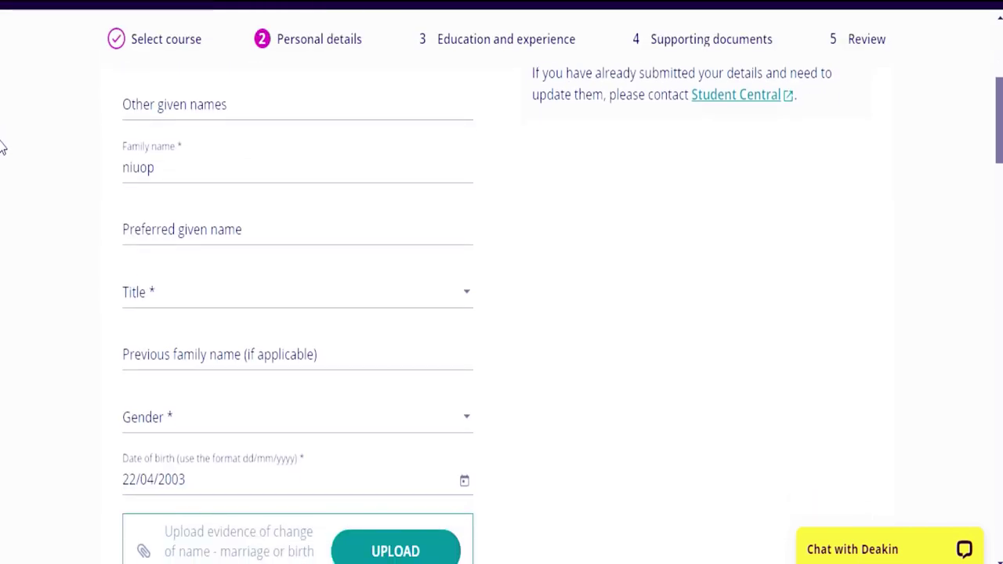
scroll(1, 149, "down", 1)
left_click(465, 246)
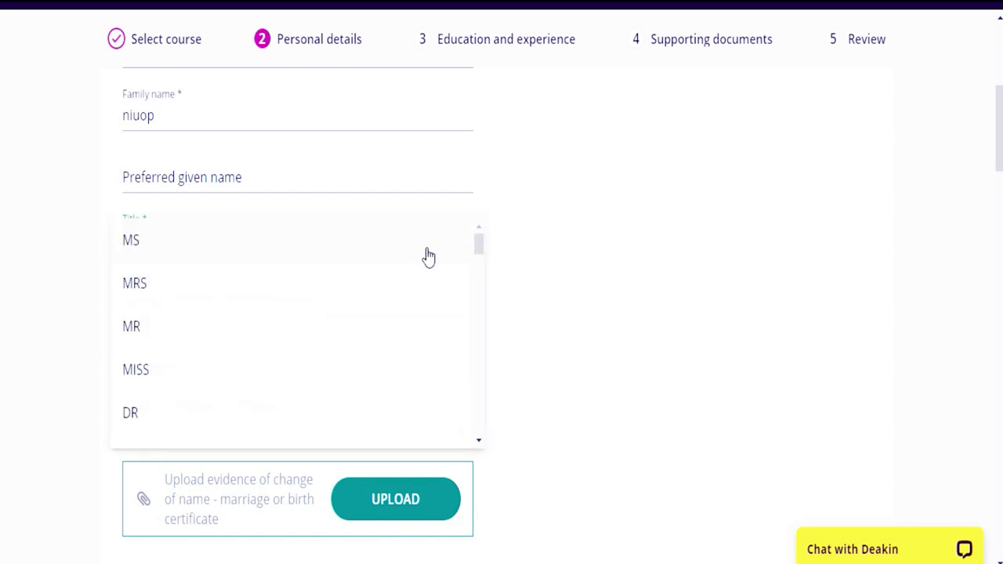
left_click(381, 324)
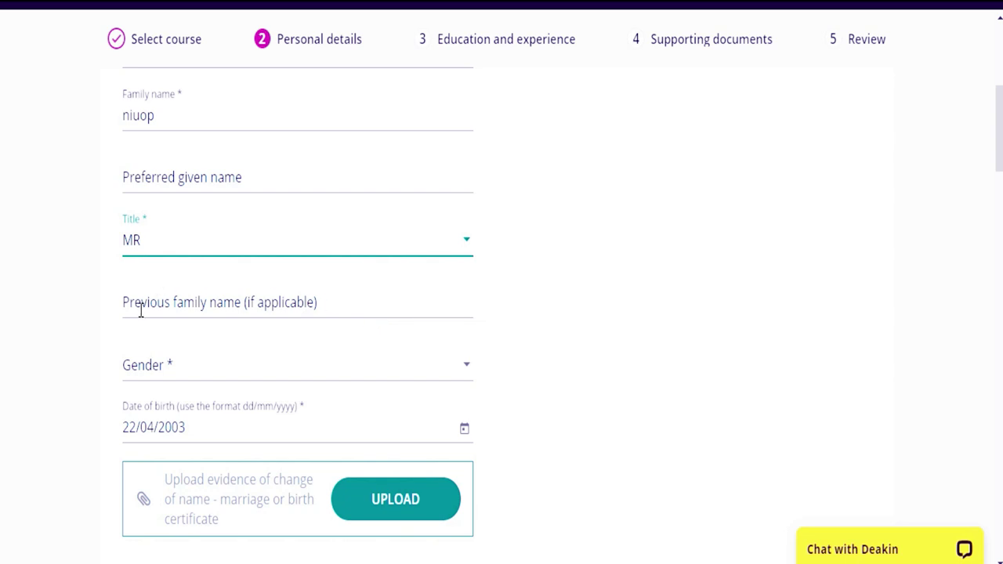
- Set the applicant's gender to Male
left_click(338, 300)
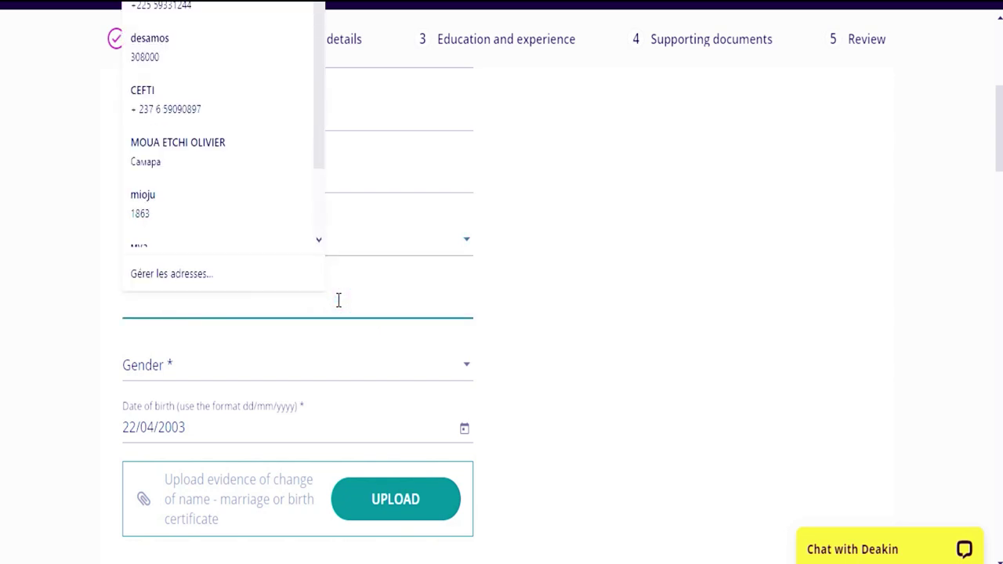
left_click(198, 382)
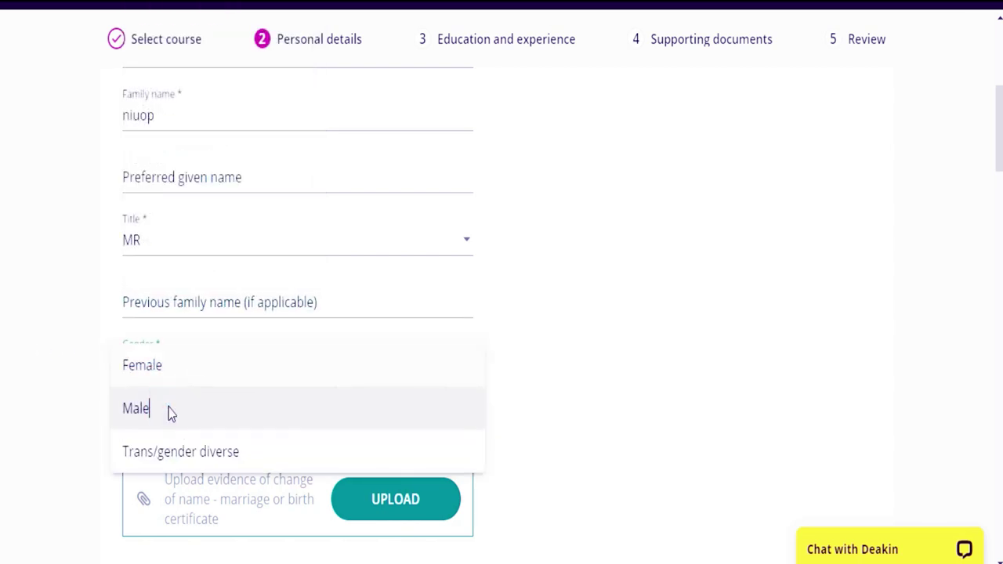
left_click(170, 413)
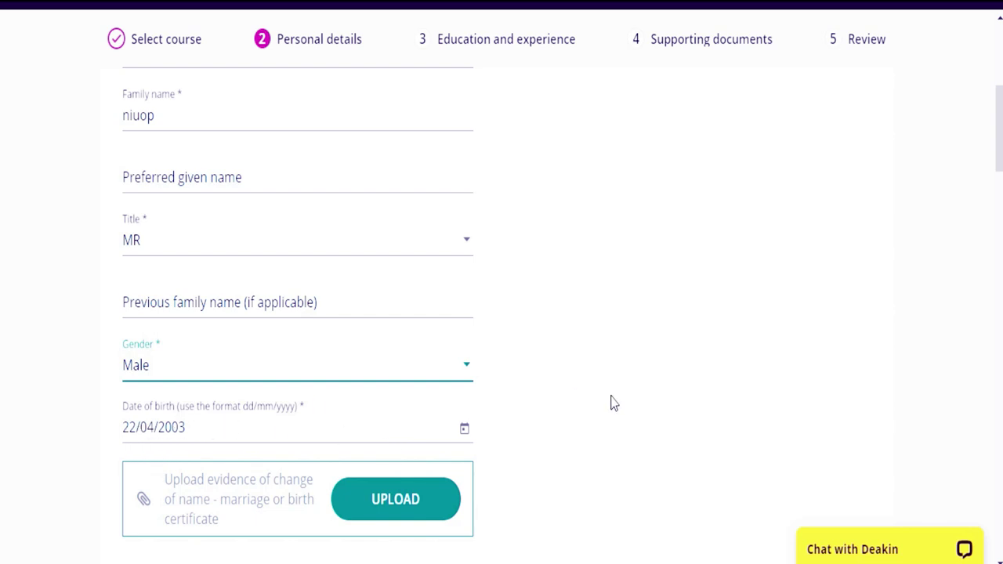
scroll(1, 141, "down", 4)
scroll(2, 163, "up", 1)
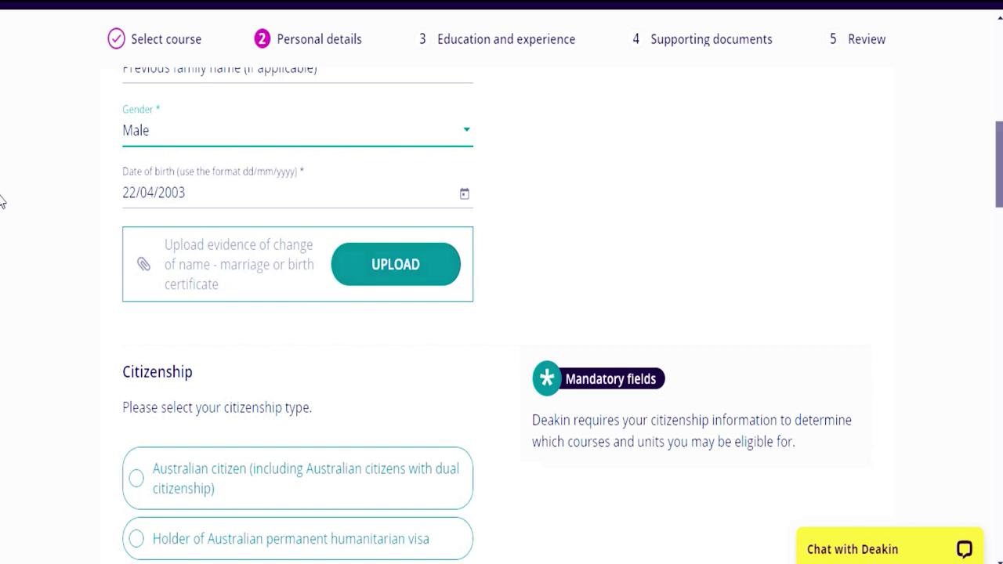
scroll(2, 199, "up", 1)
scroll(1, 184, "up", 1)
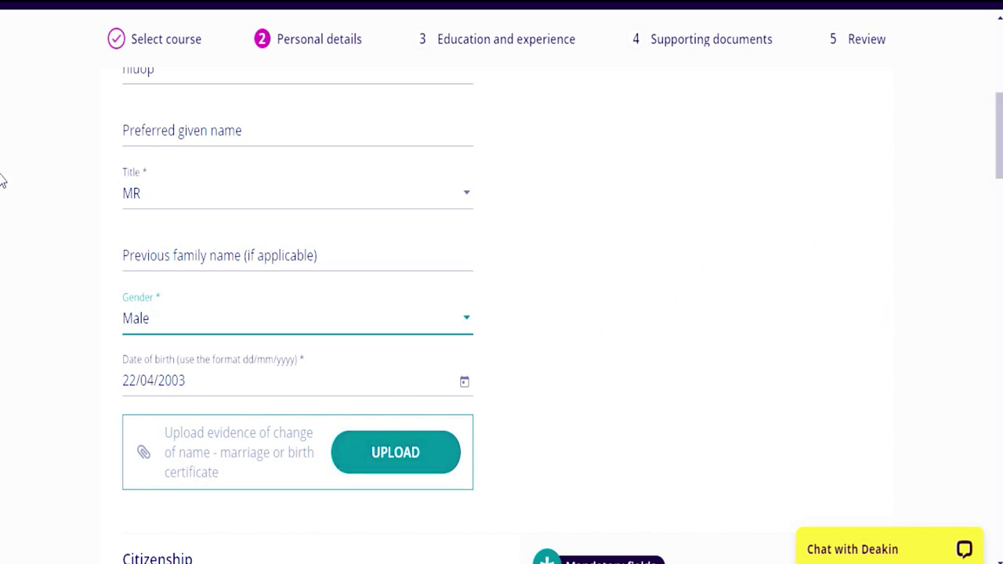
scroll(3, 200, "down", 4)
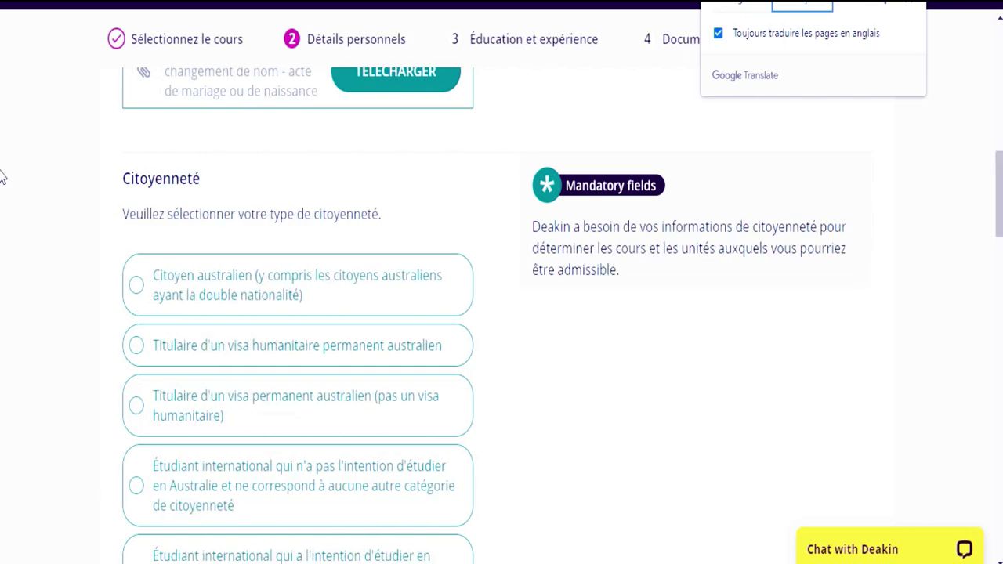
- Choose the international student studying on campus in Australia citizenship option, then scroll to the passport upload box
scroll(2, 195, "down", 2)
scroll(3, 205, "down", 1)
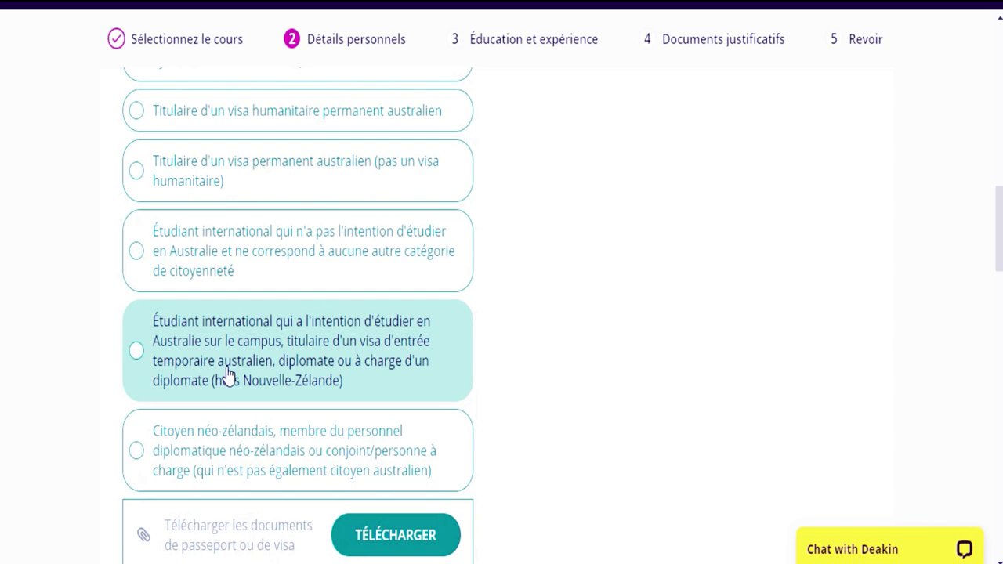
left_click(135, 351)
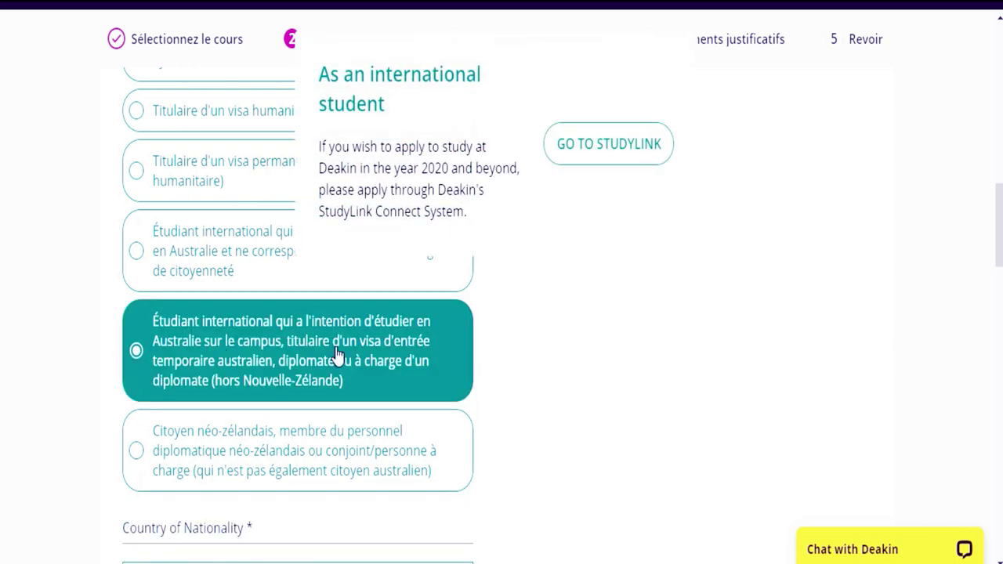
scroll(2, 188, "up", 2)
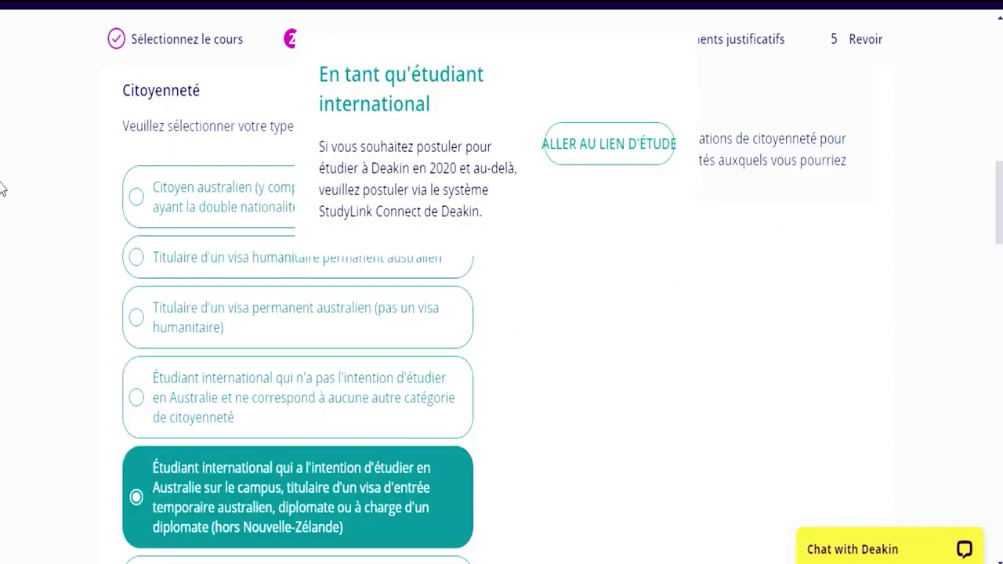
scroll(1, 188, "up", 4)
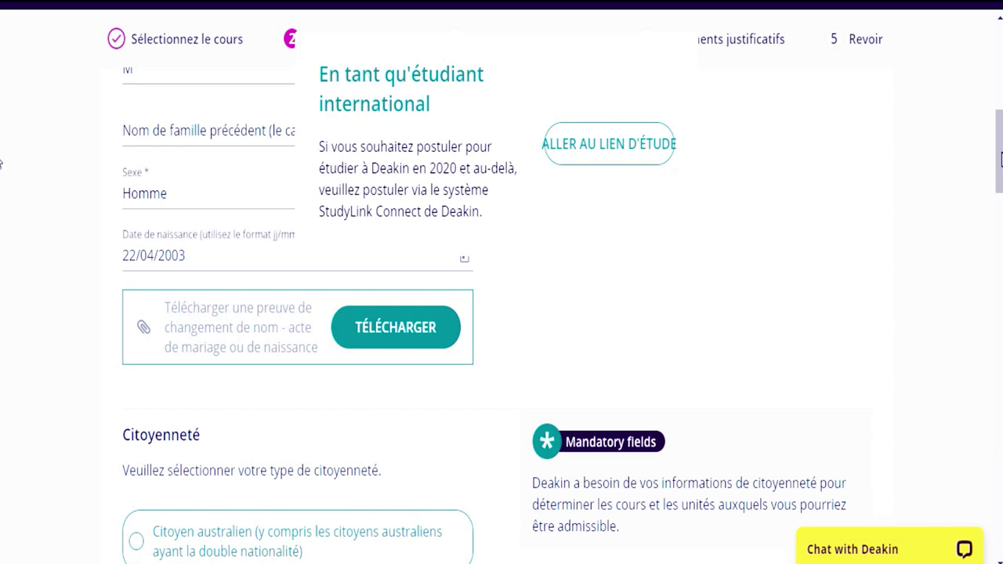
scroll(1001, 159, "down", 4)
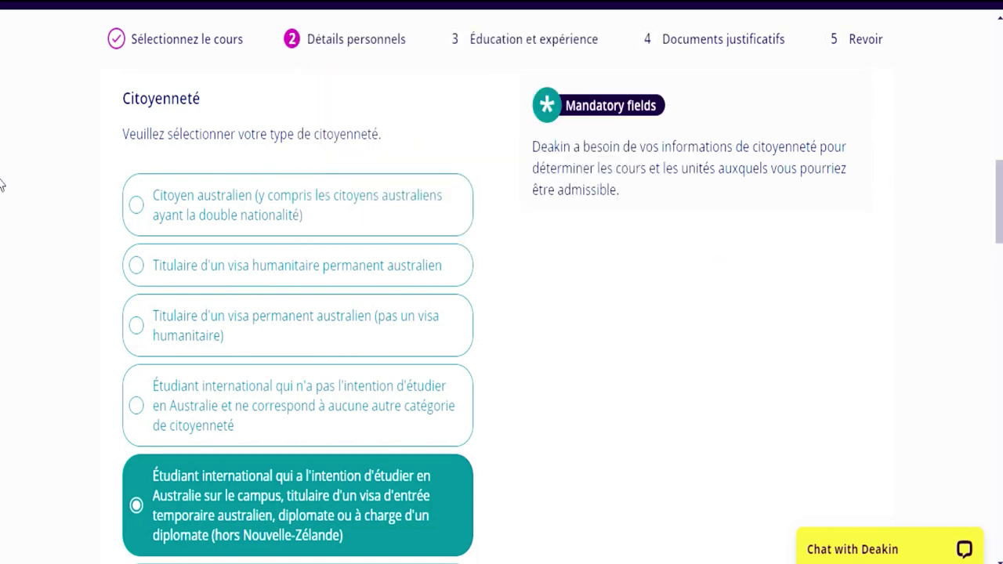
scroll(1, 216, "down", 3)
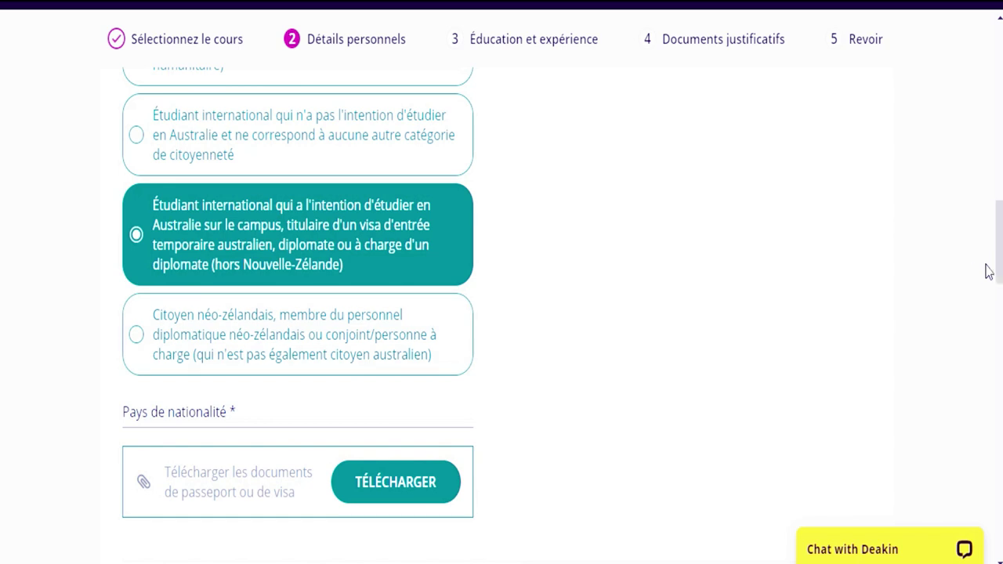
scroll(1, 267, "up", 8)
scroll(2, 262, "down", 7)
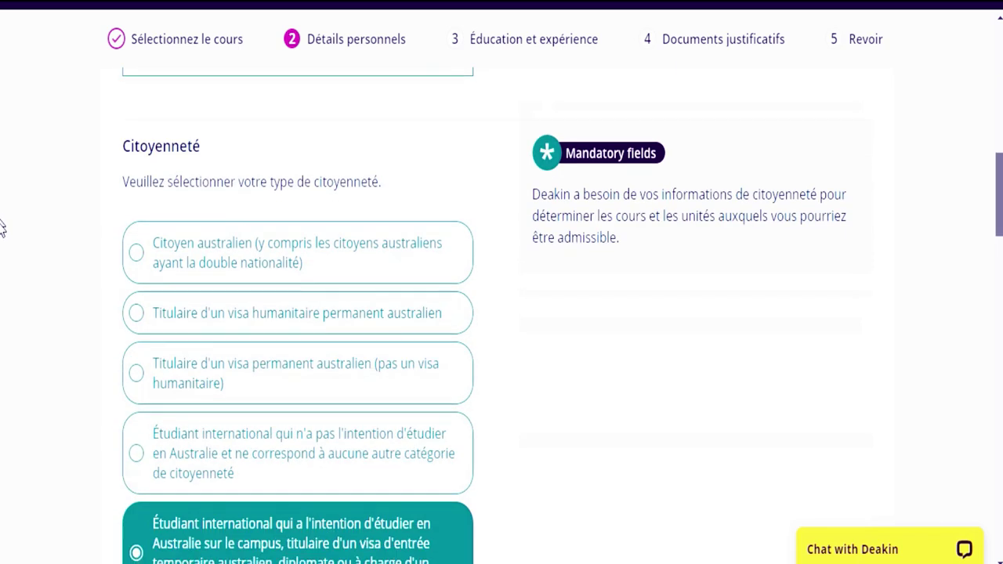
scroll(1, 259, "up", 3)
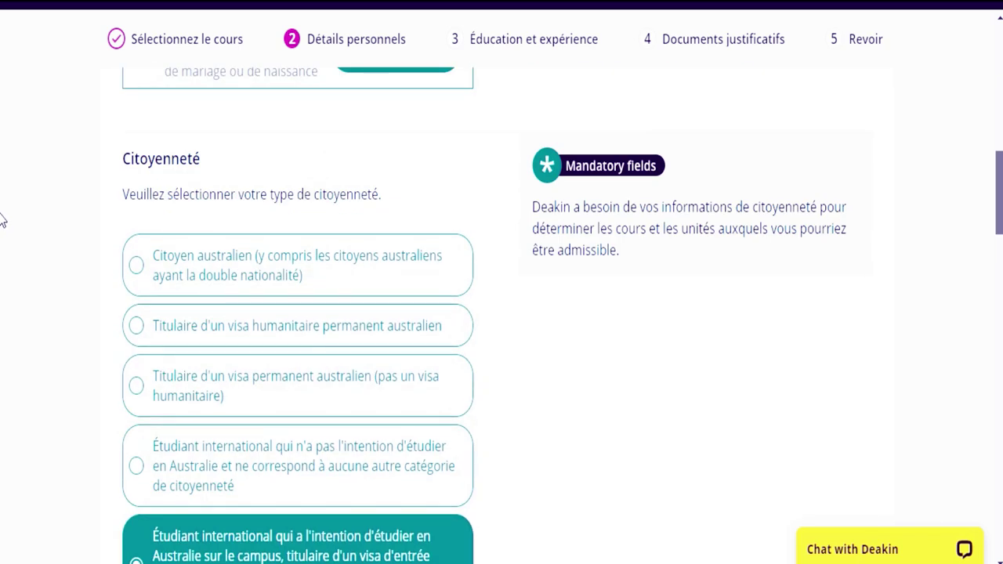
scroll(1, 235, "down", 4)
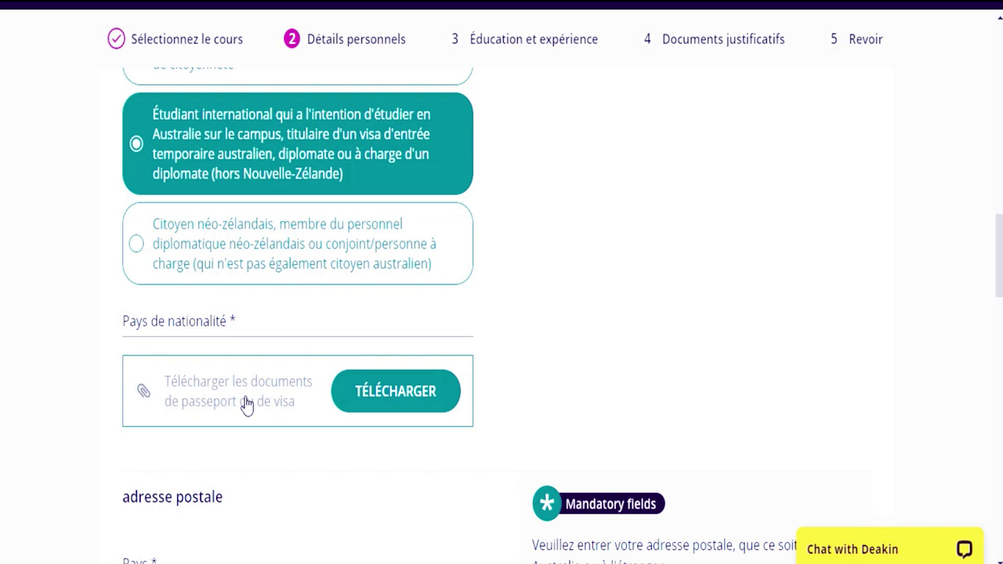
- Upload PASSPORT.jpg as the passport document from the file dialog's Details view
left_click(401, 398)
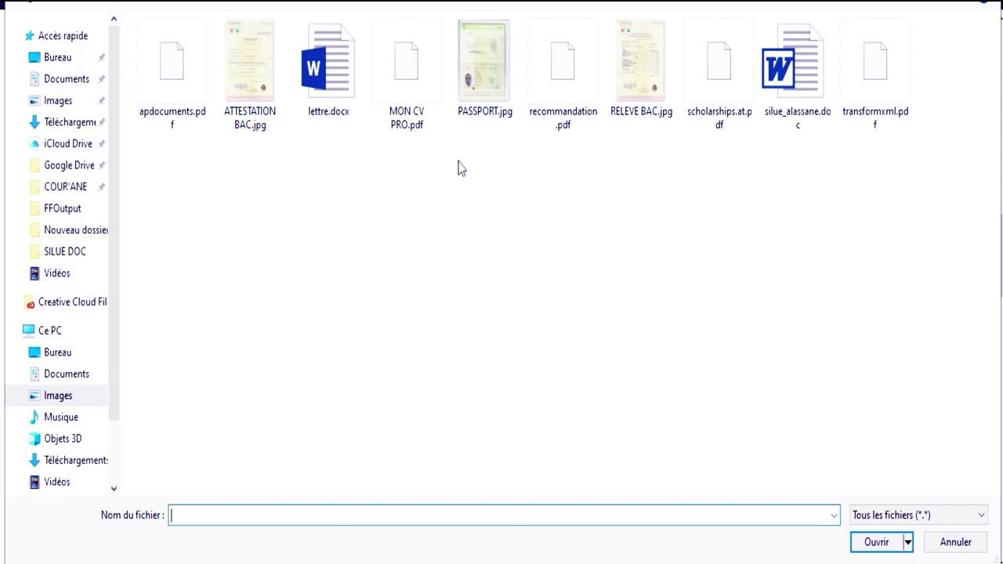
left_click(922, 4)
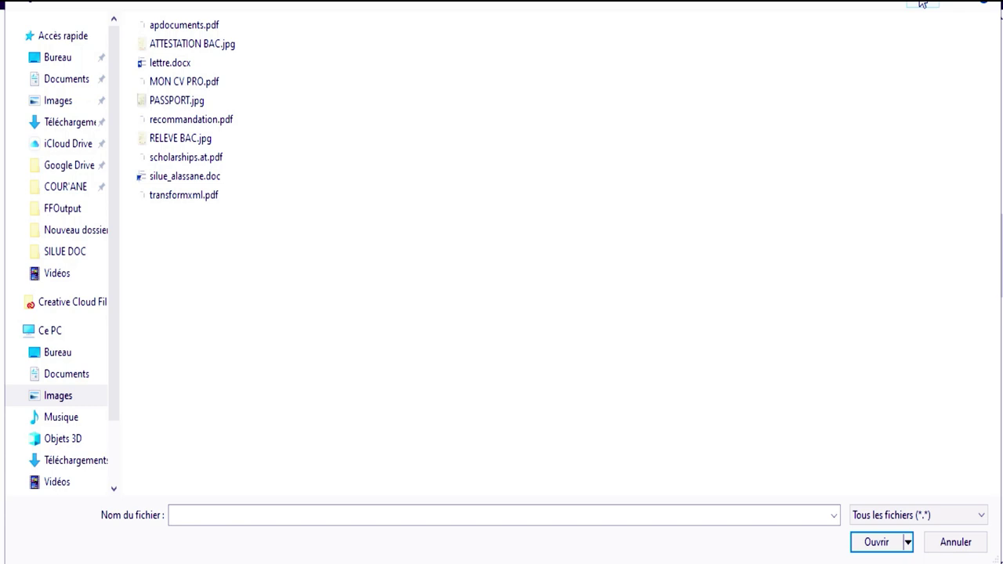
left_click(922, 4)
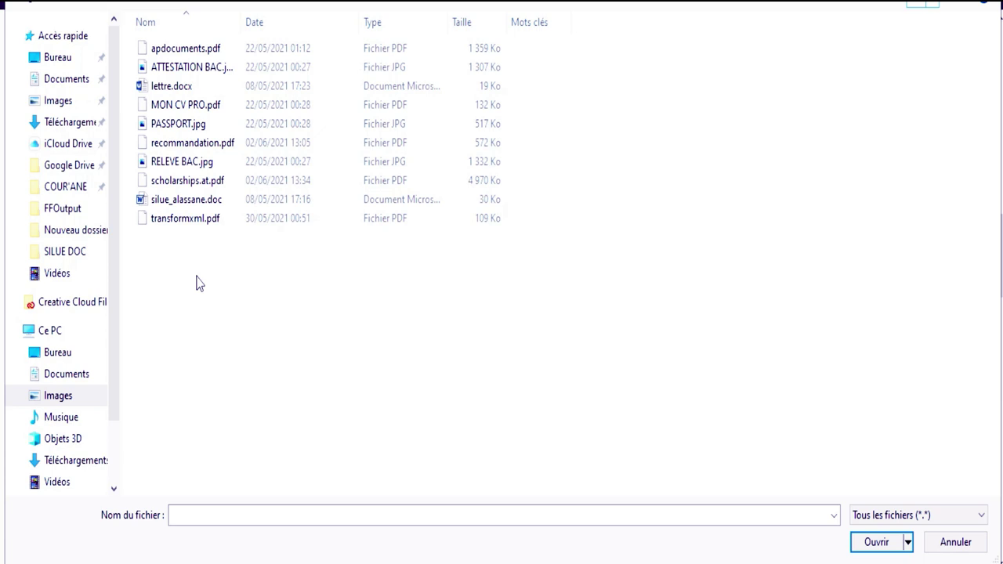
left_click(177, 128)
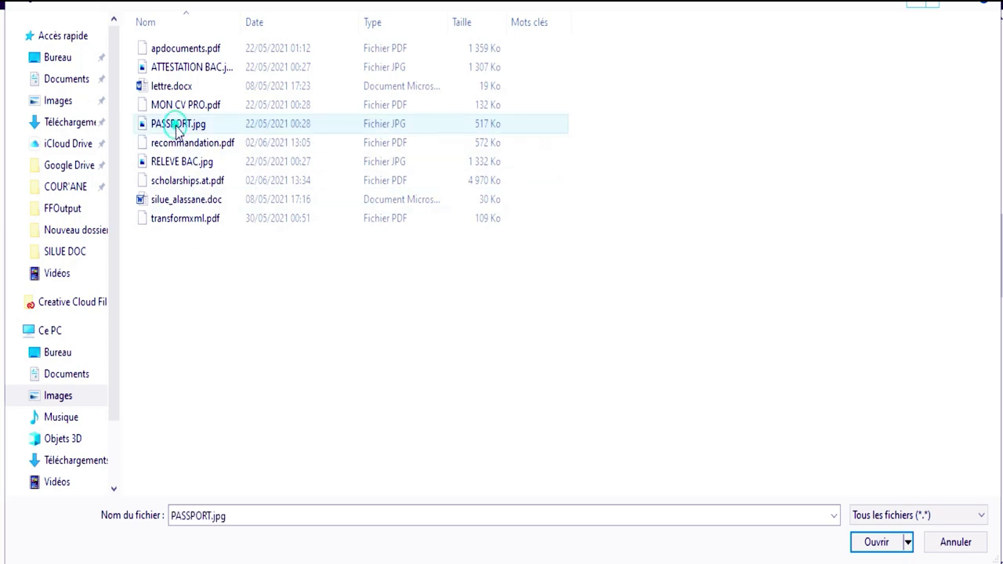
double_click(176, 128)
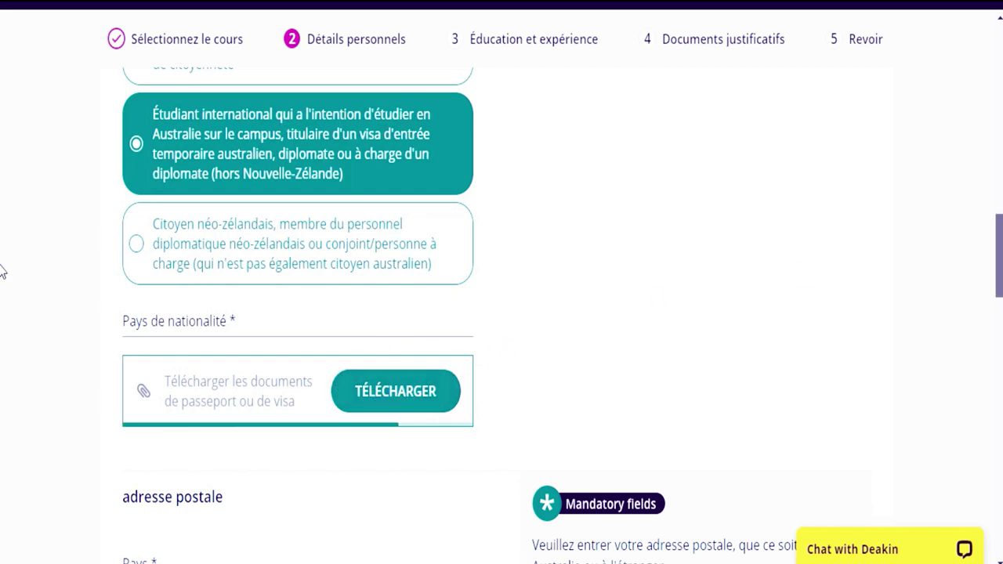
scroll(1, 269, "down", 1)
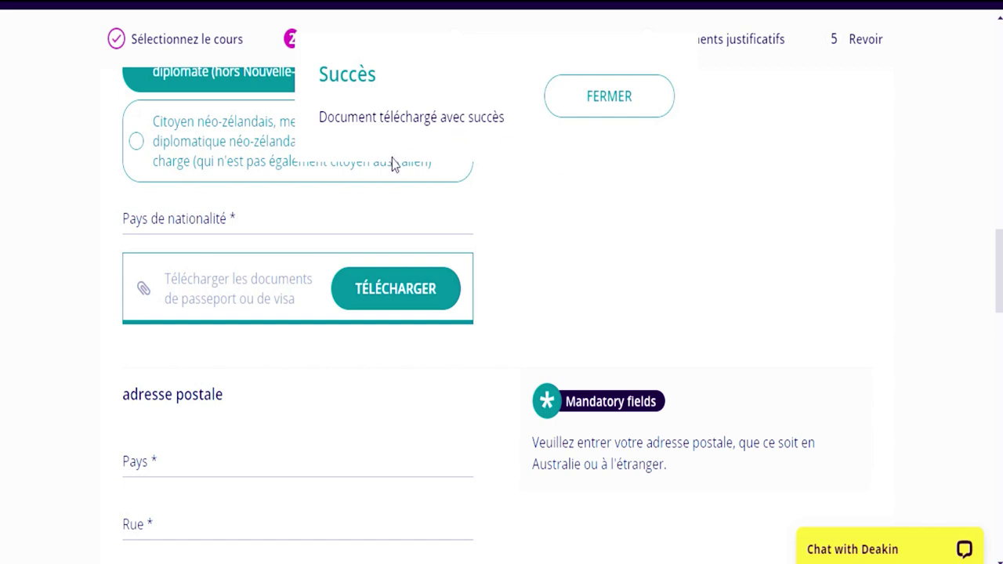
- Close the passport upload success notice and open the postal address country list
left_click(597, 117)
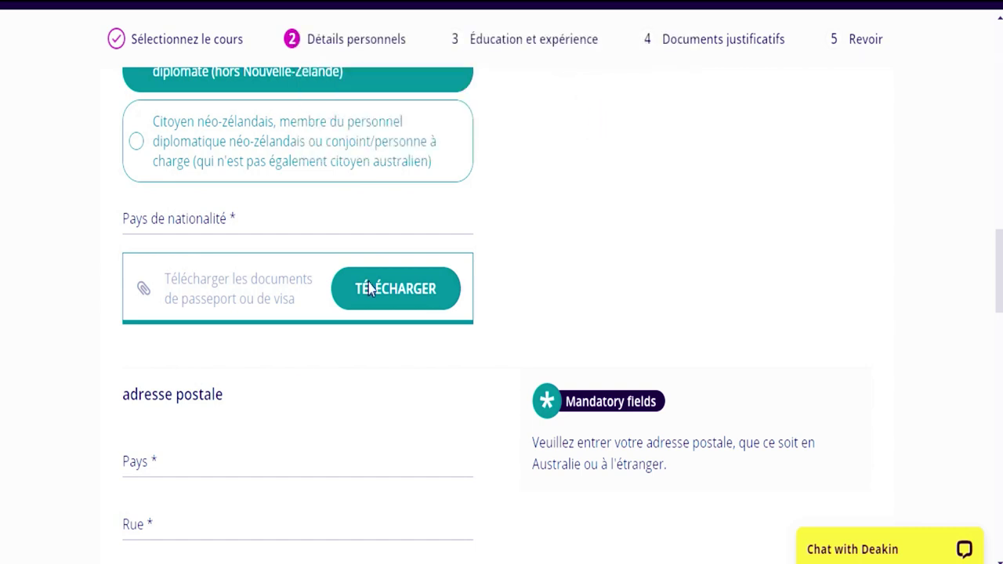
scroll(2, 294, "down", 3)
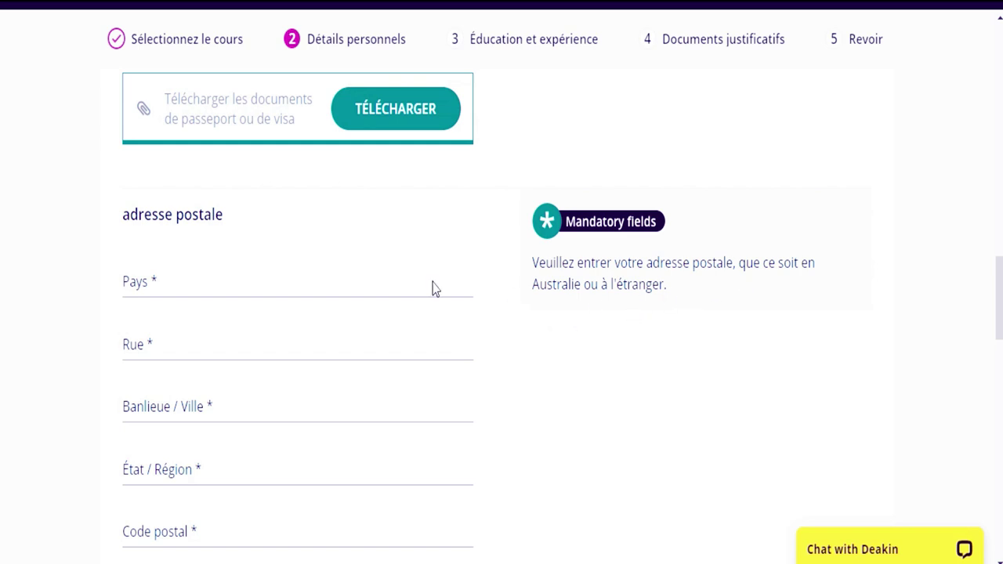
left_click(303, 282)
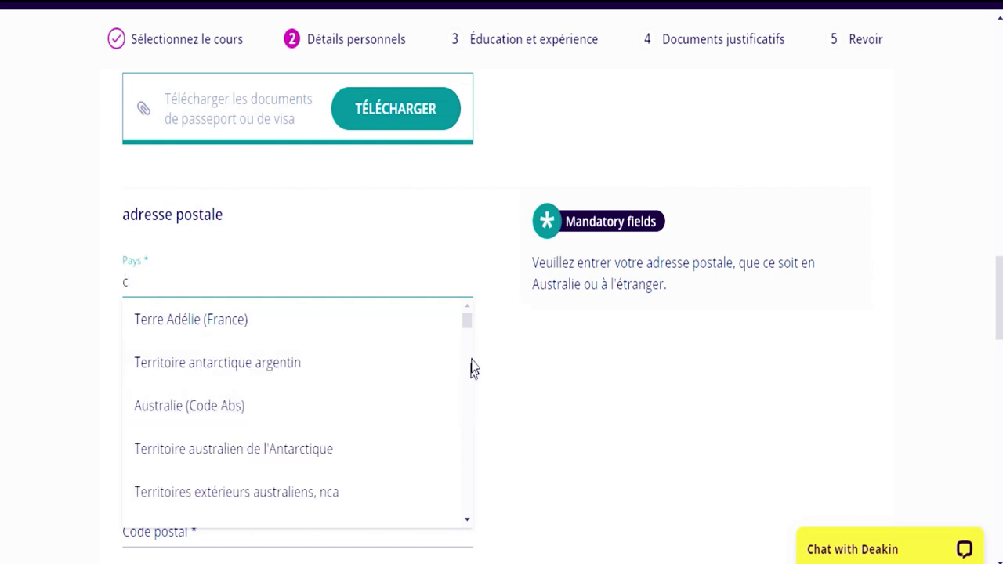
- Choose Côte d'Ivoire as the address country and enter the street in Rue
left_click_drag(467, 323, 468, 377)
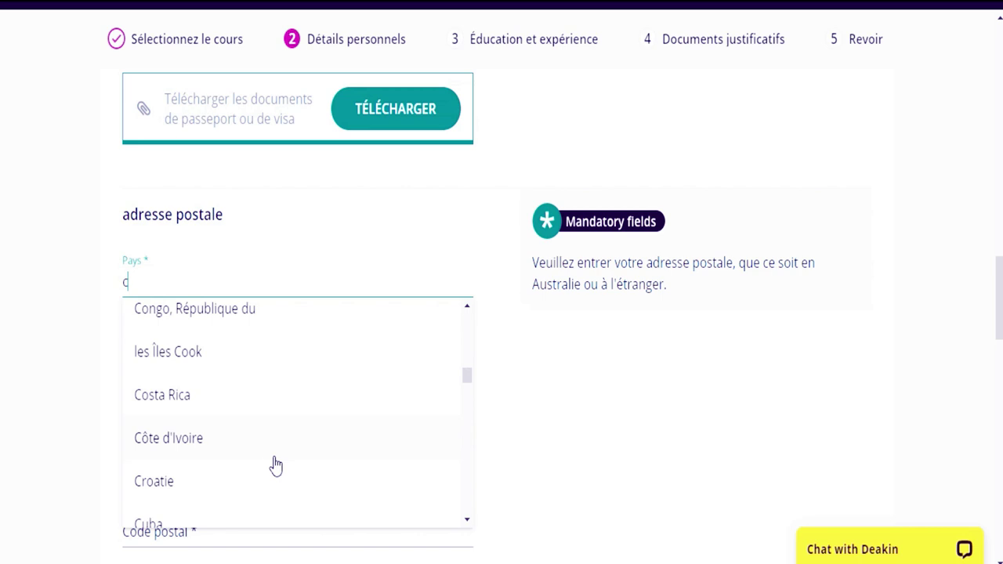
left_click(274, 457)
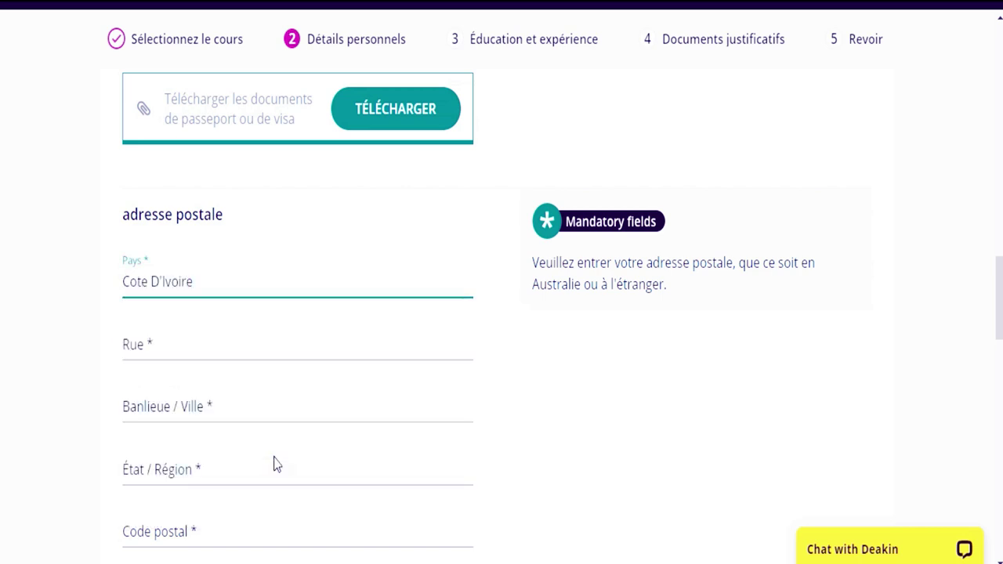
left_click(189, 345)
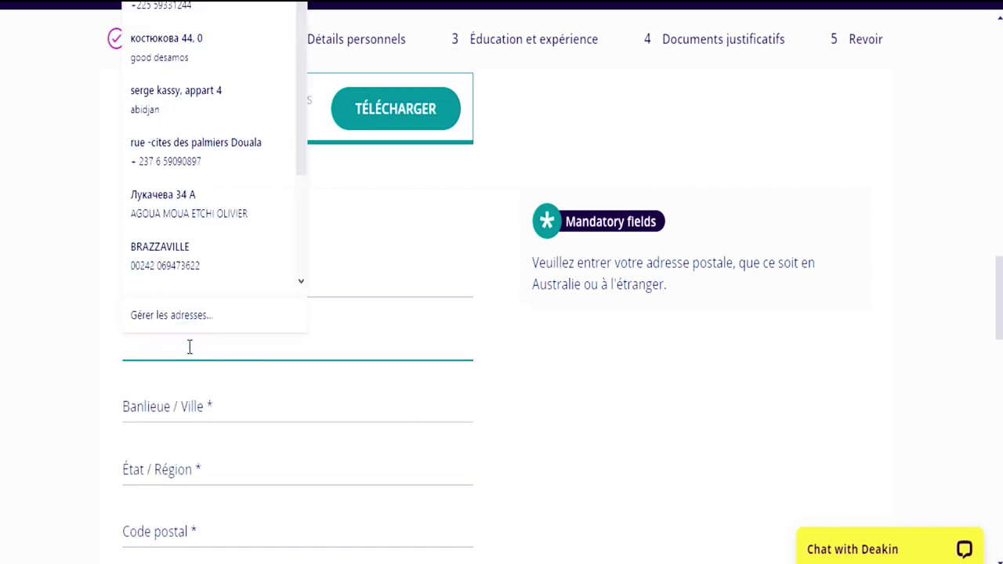
type("serges")
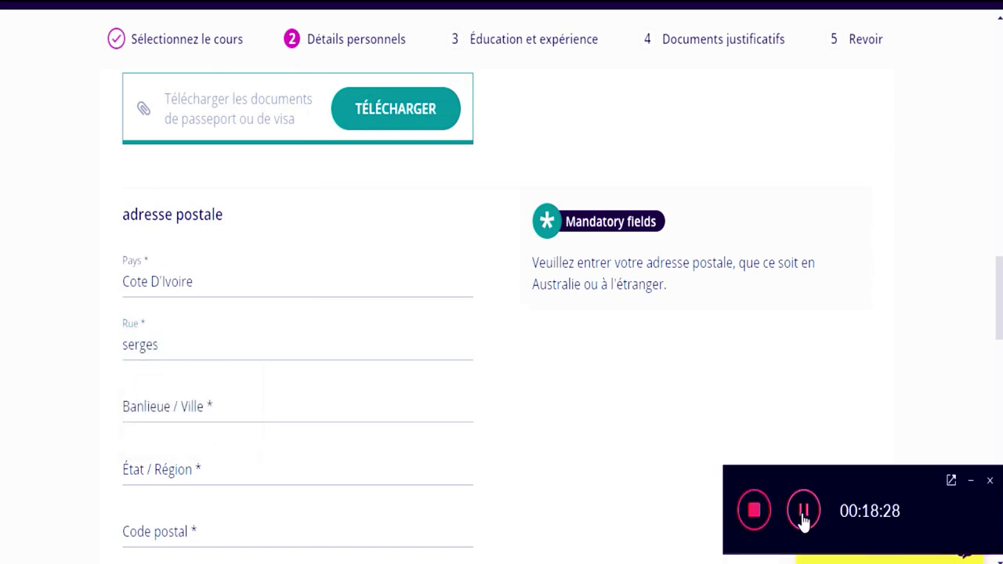
left_click(970, 482)
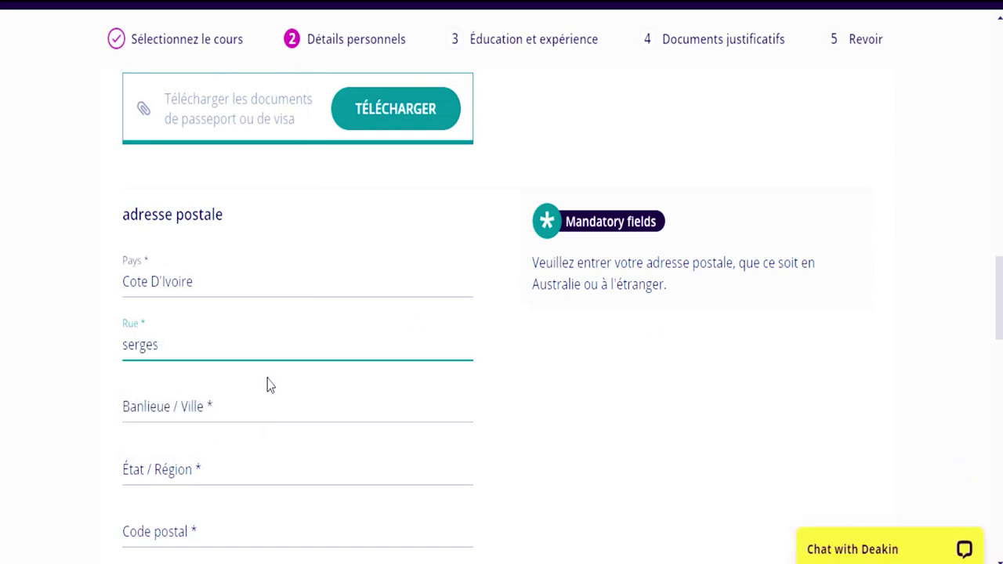
- Enter the city, the state/region and the postal code of the address
left_click(253, 406)
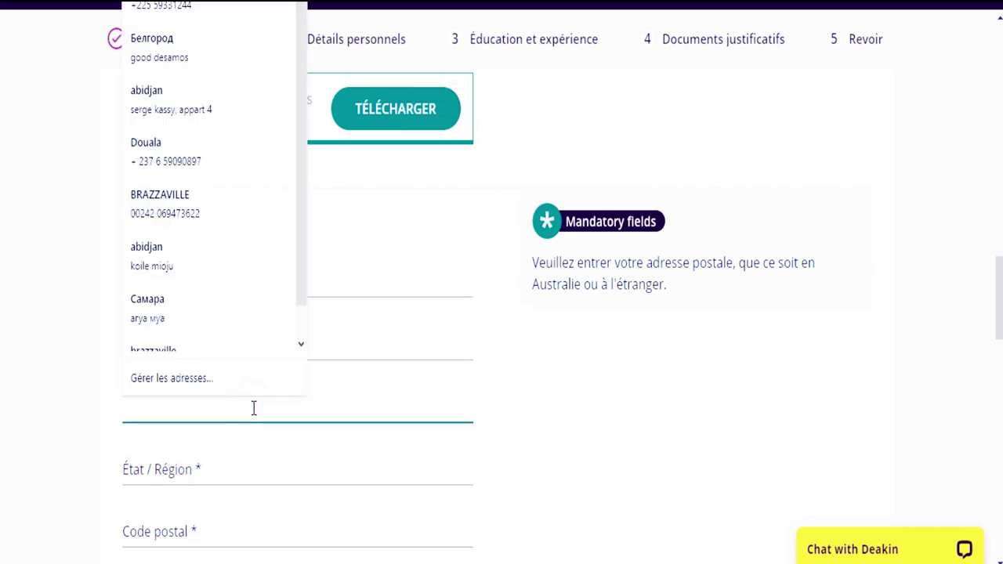
type("abid")
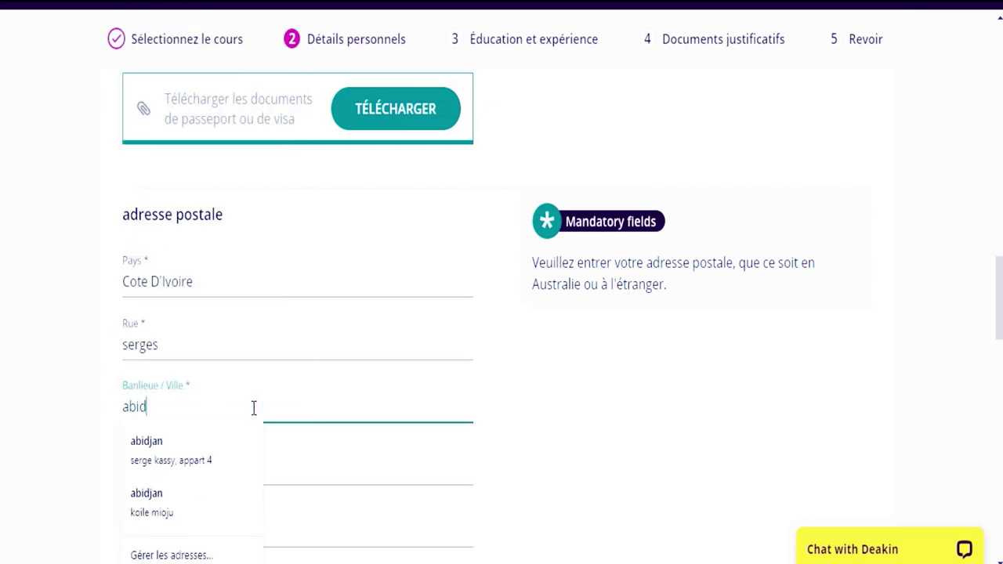
type("jan")
left_click(305, 476)
left_click(627, 437)
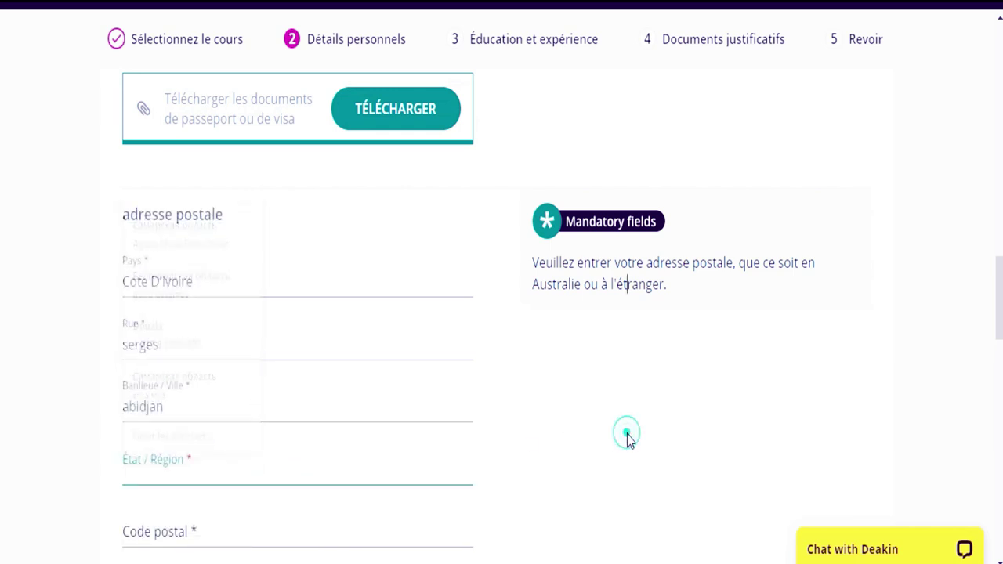
left_click(295, 471)
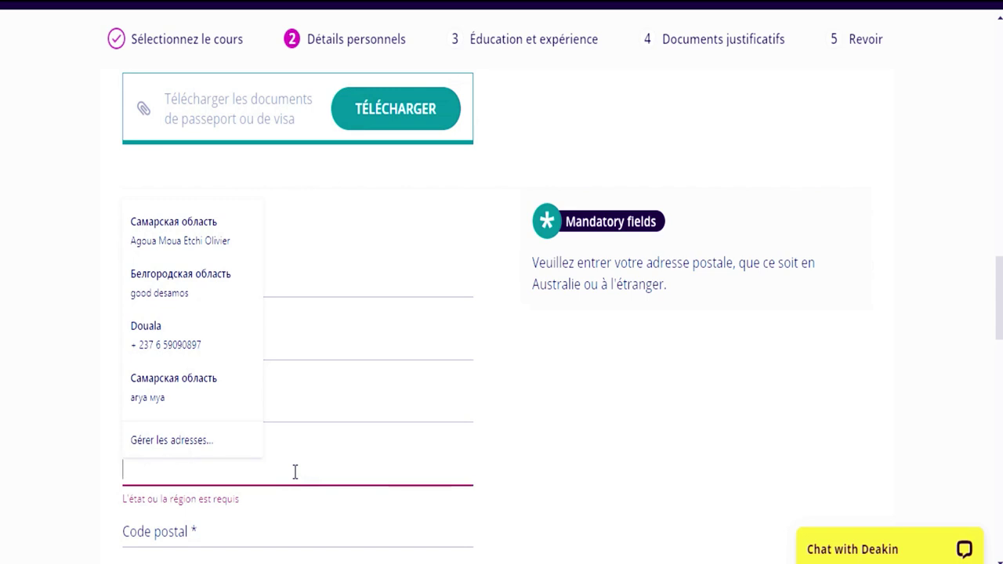
type("lagu")
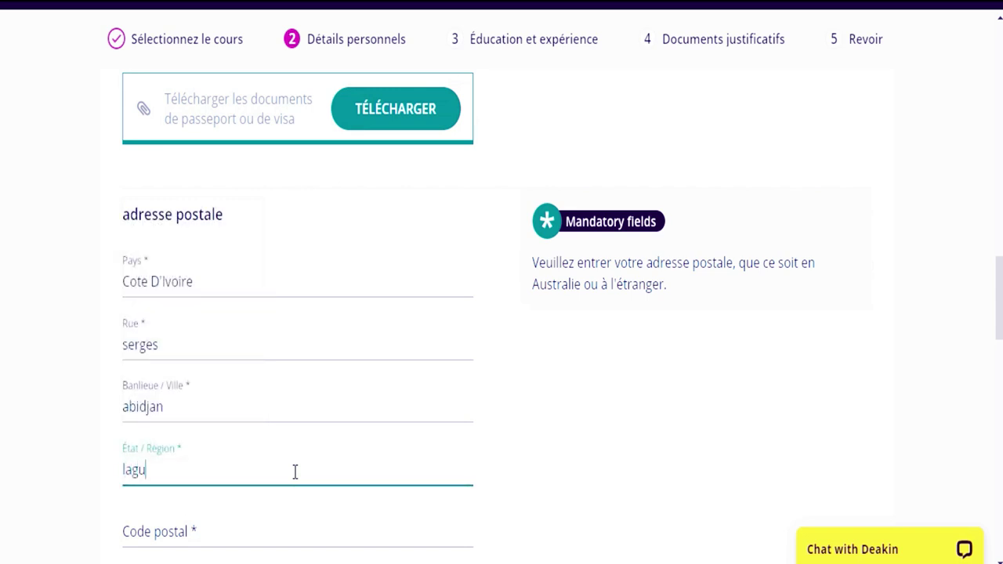
type("nes")
left_click(271, 527)
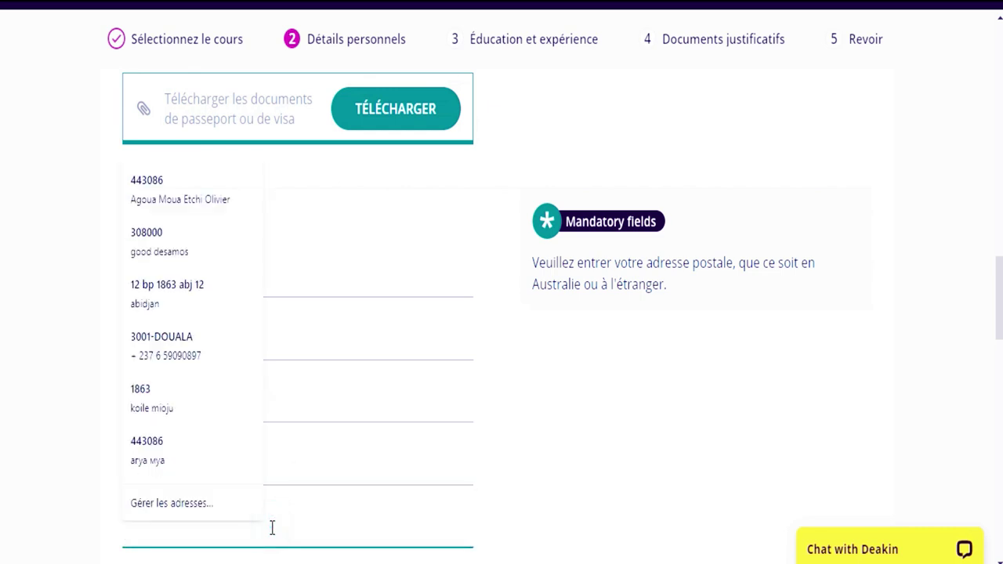
type("005")
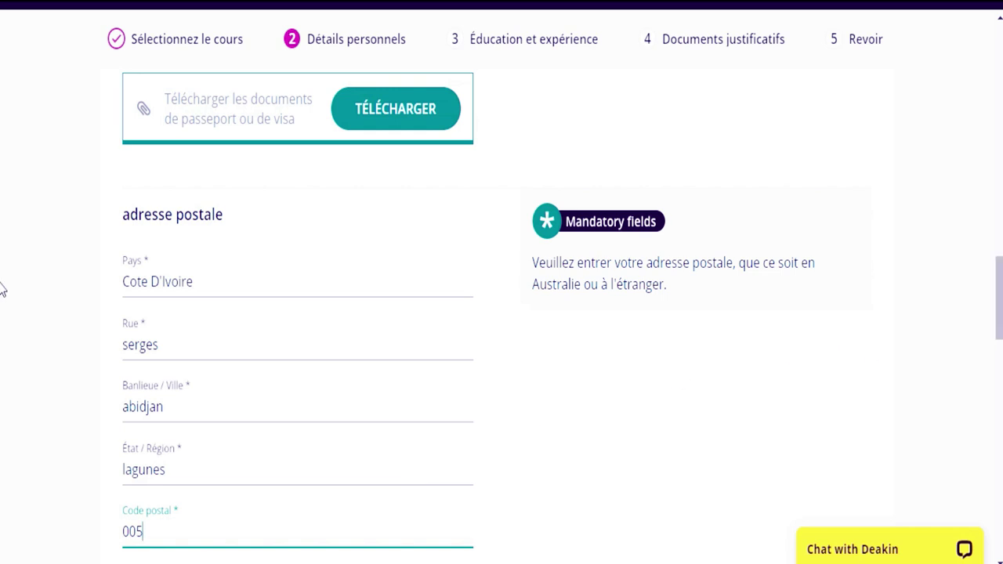
scroll(3, 289, "down", 3)
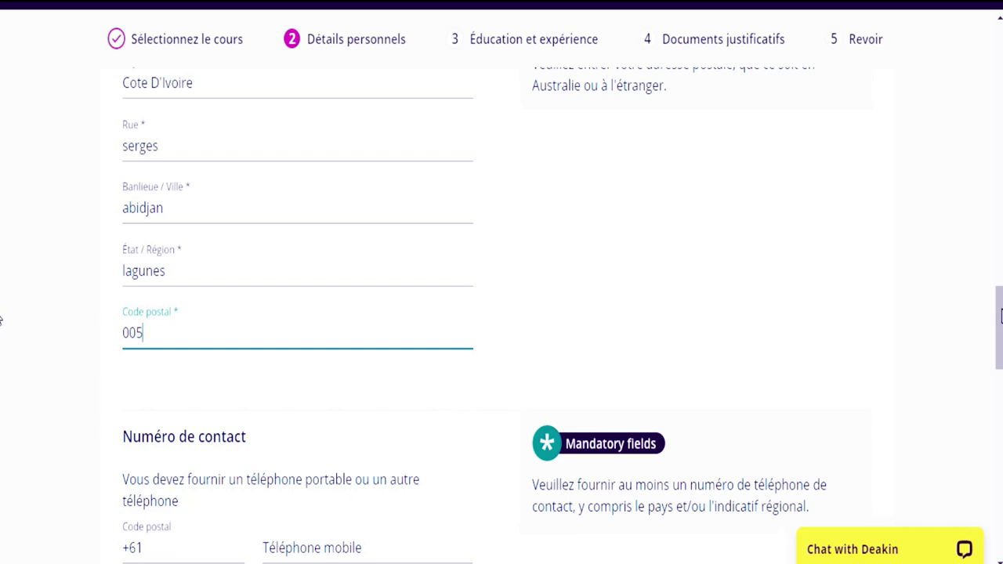
scroll(1, 320, "down", 4)
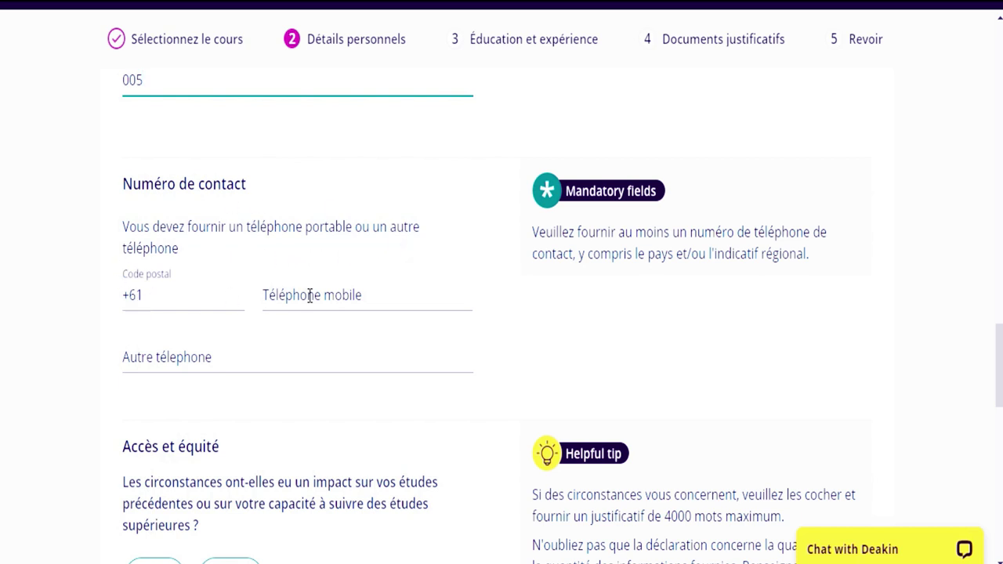
- Set the phone country code to +225 Côte d'Ivoire
left_click(208, 300)
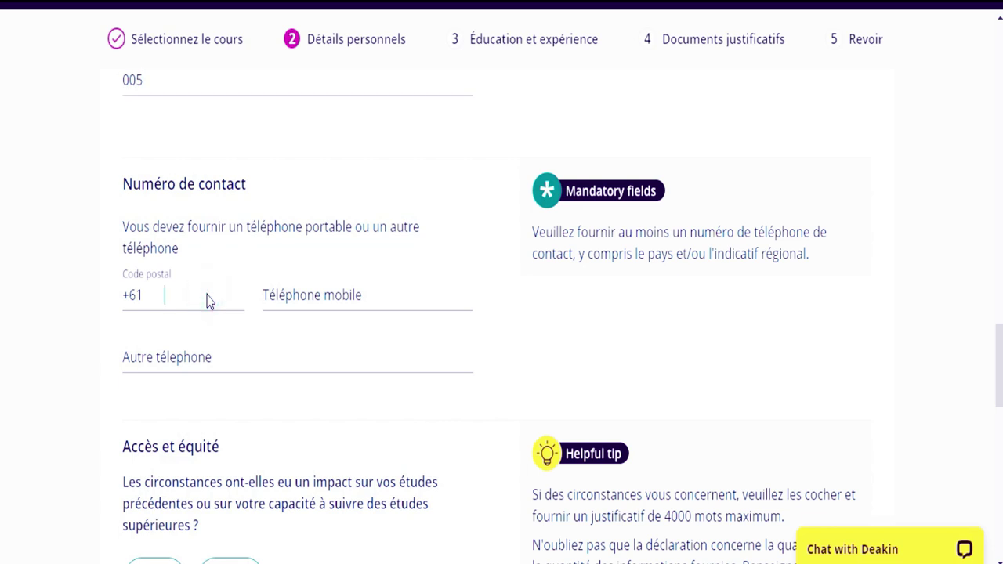
left_click(207, 300)
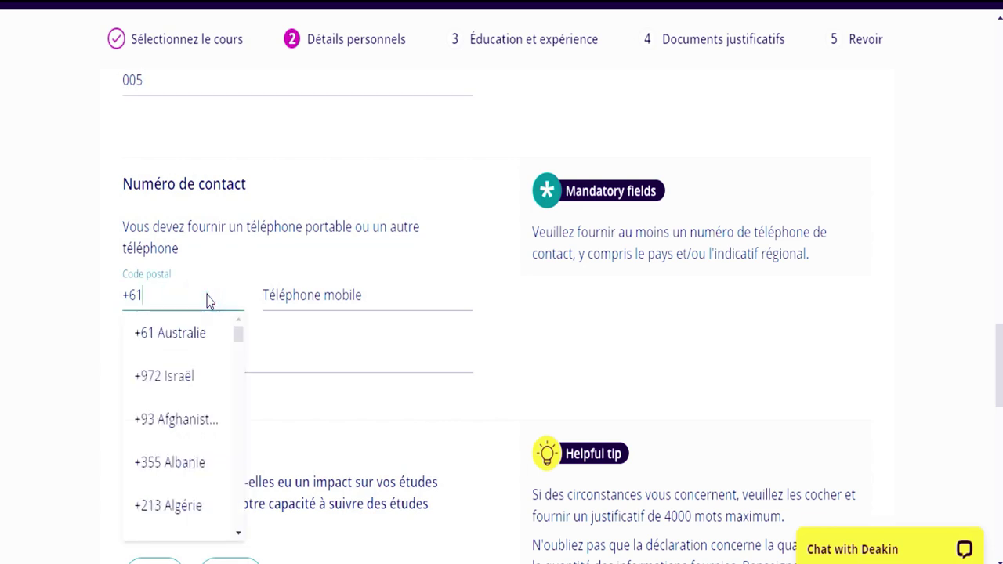
type("c")
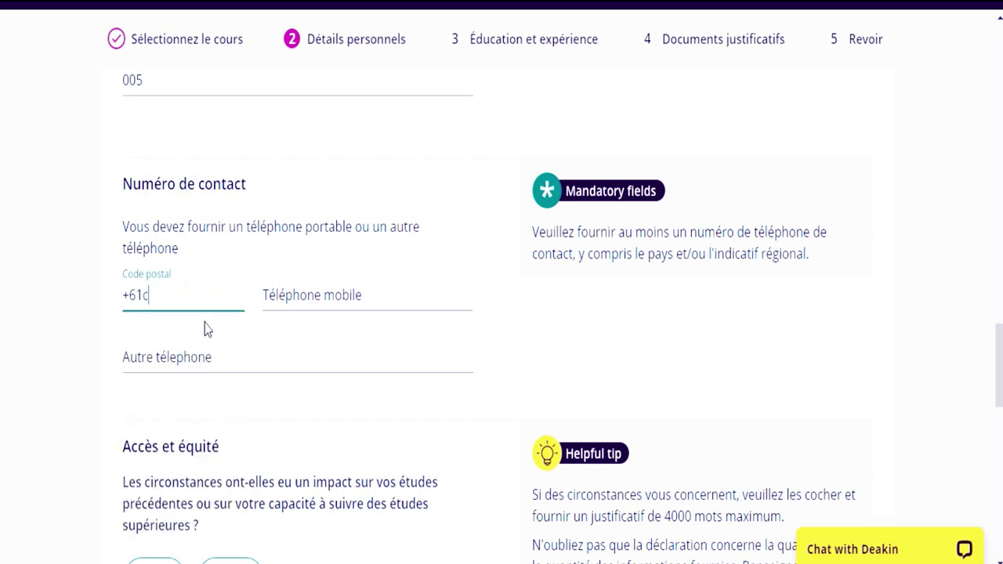
key("BackSpace")
key("BackSpace")
key("BackSpace")
type("+225")
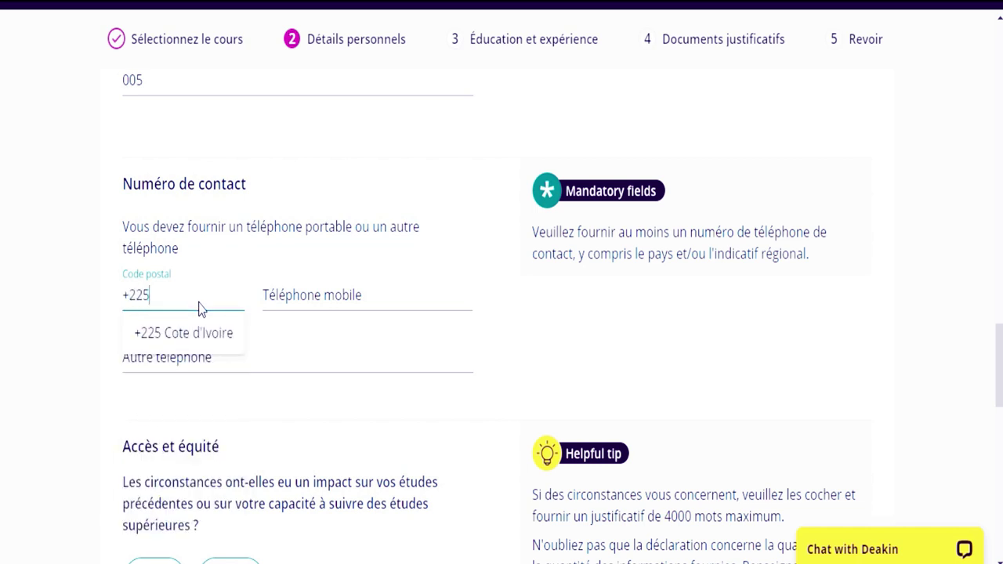
left_click(201, 334)
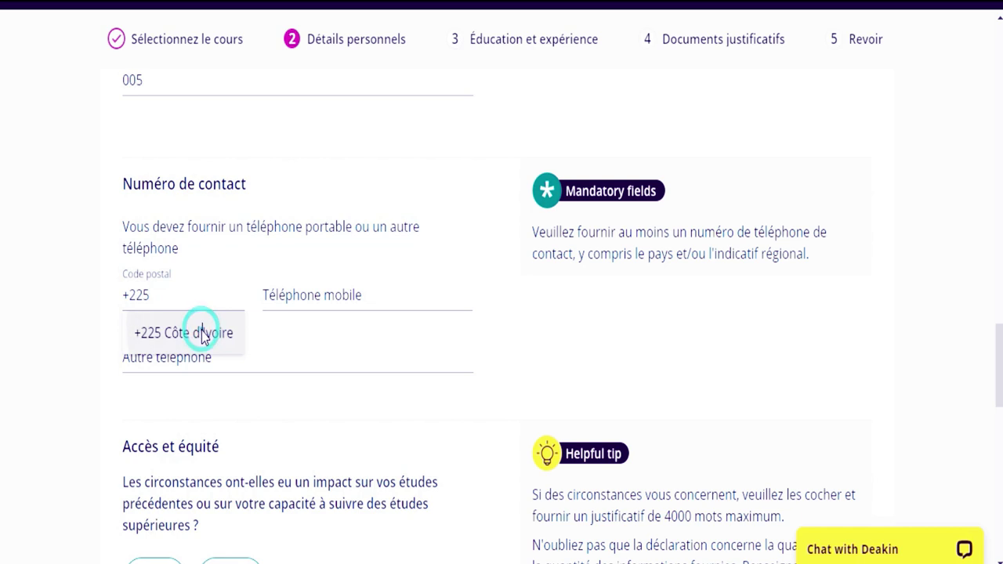
- Enter the mobile phone number and remove its leading 07
left_click(312, 301)
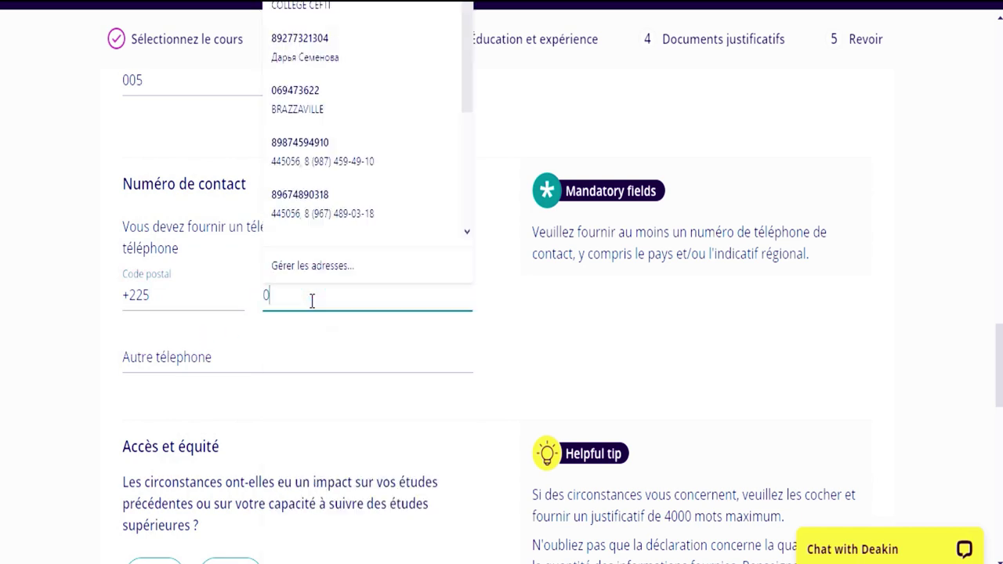
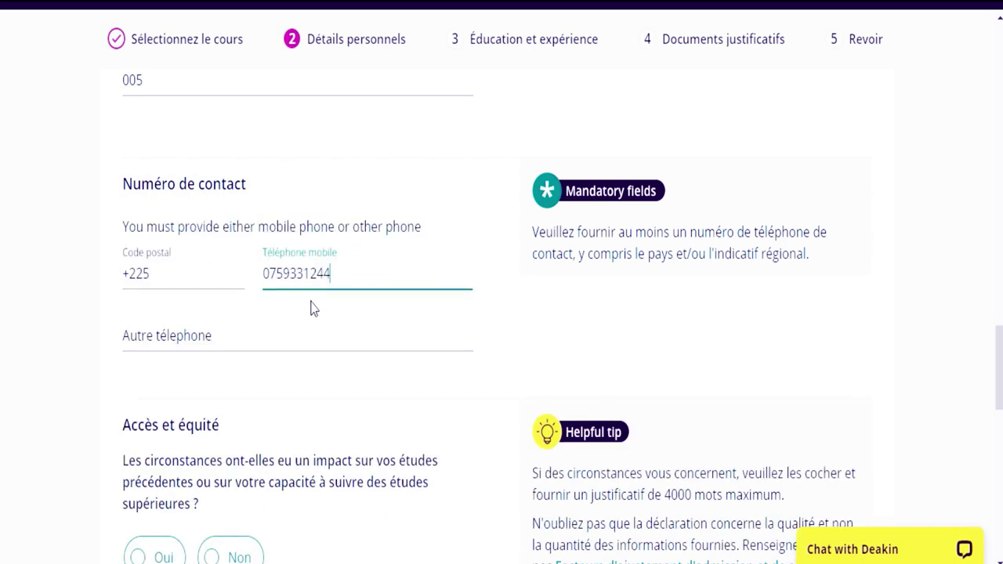
left_click(234, 354)
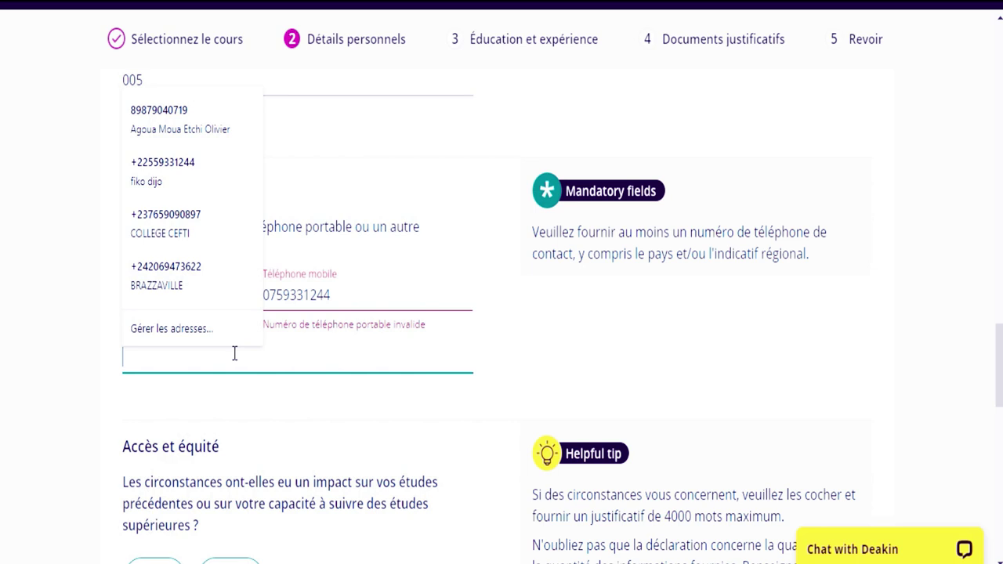
left_click(130, 398)
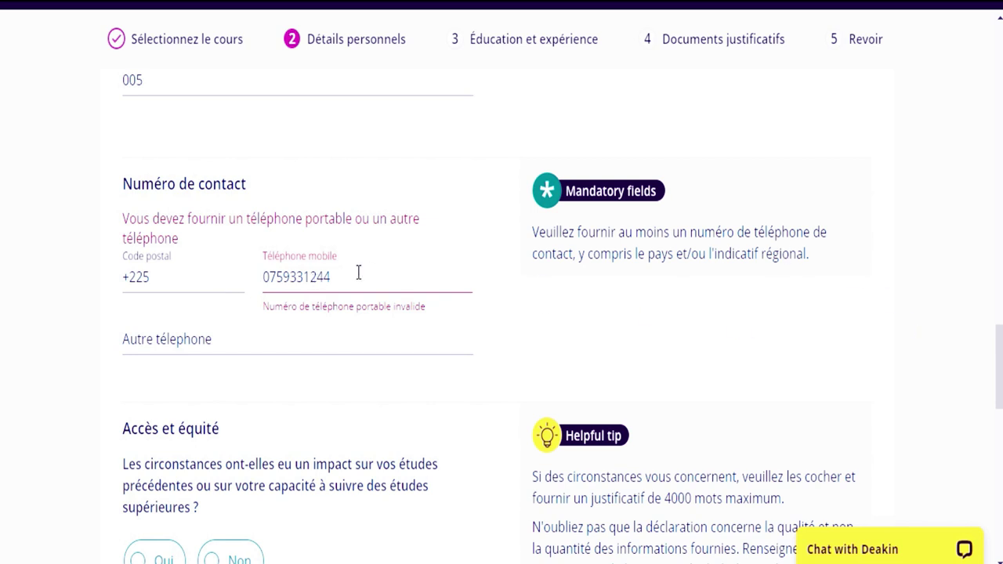
left_click(278, 273)
key("BackSpace")
key("BackSpace")
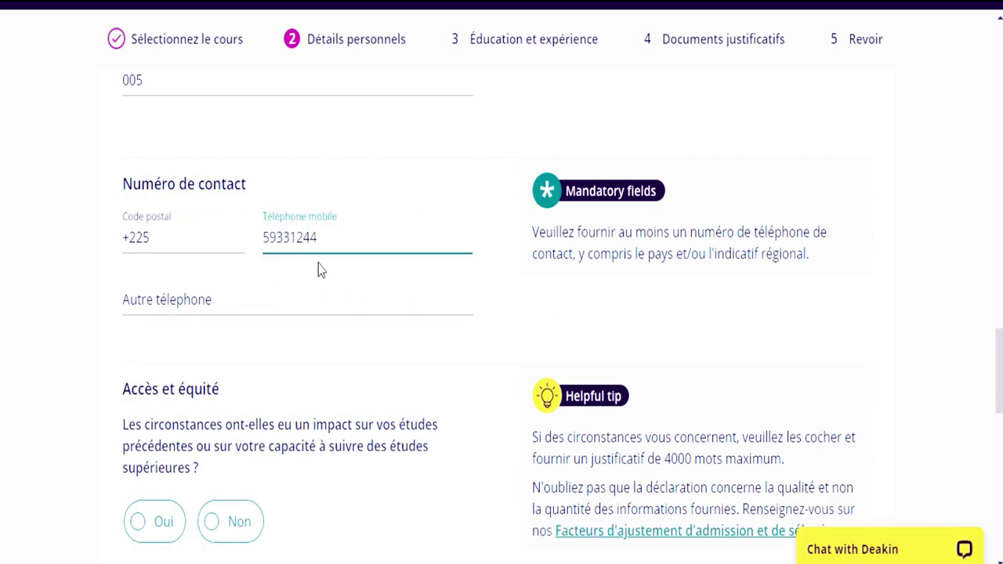
left_click(311, 316)
left_click(362, 359)
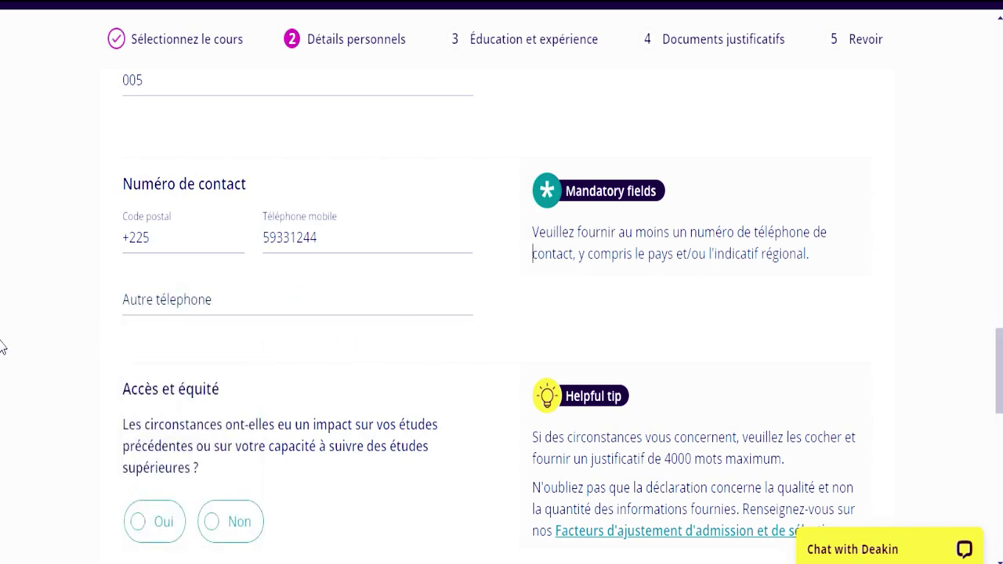
scroll(3, 376, "down", 2)
- Look at the Oui options under Accès et équité, then set the answer to Non
scroll(2, 376, "up", 1)
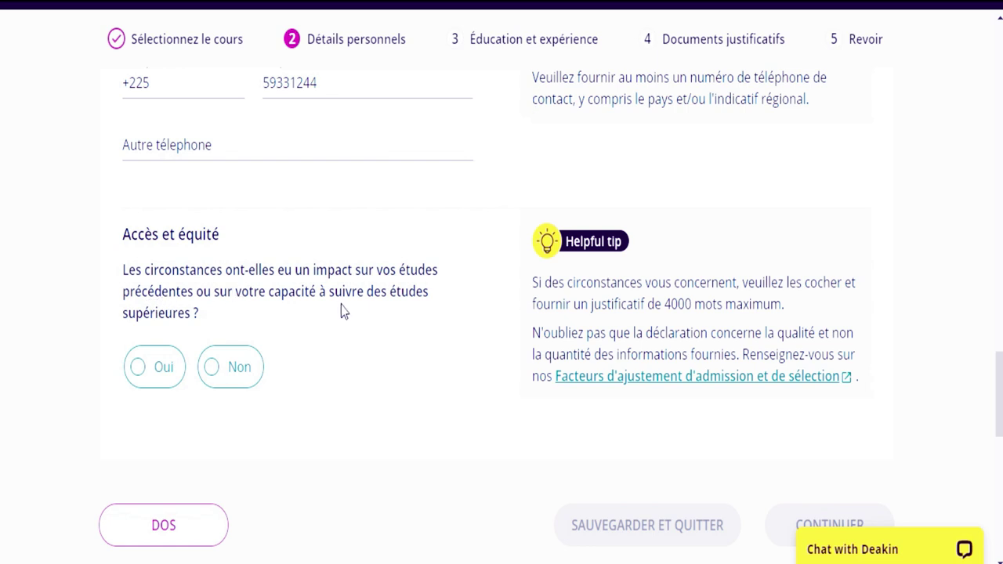
left_click(237, 371)
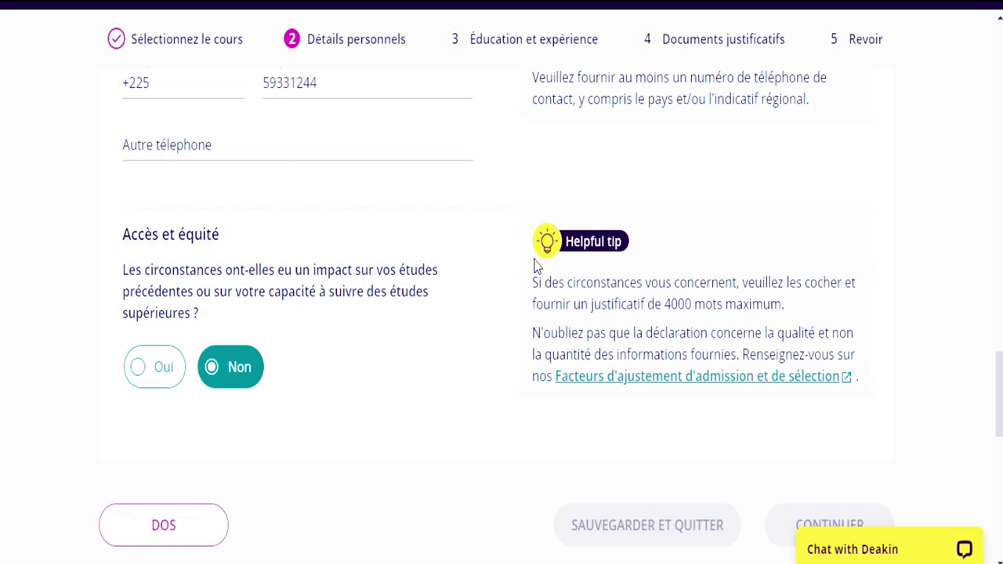
left_click(150, 371)
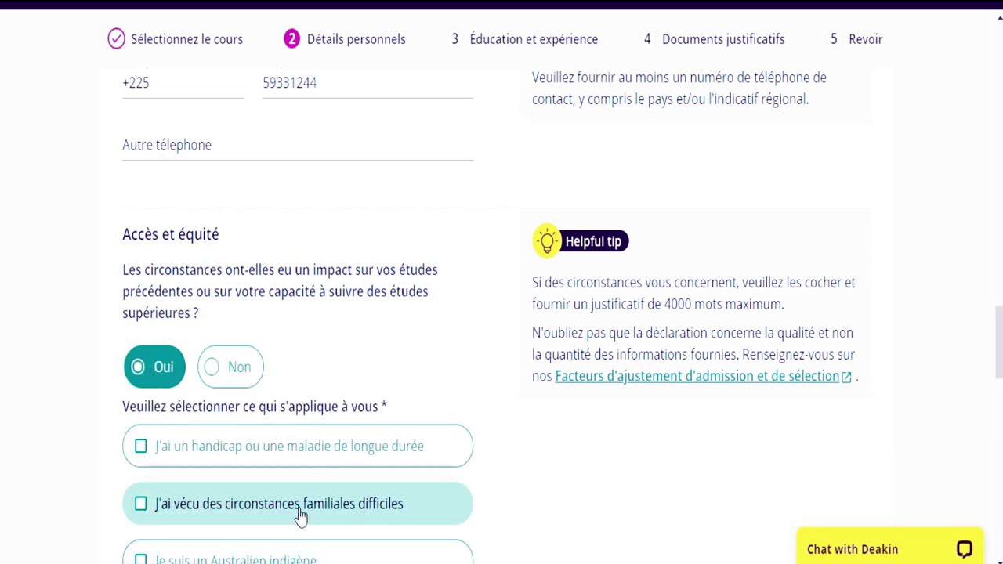
scroll(3, 313, "down", 9)
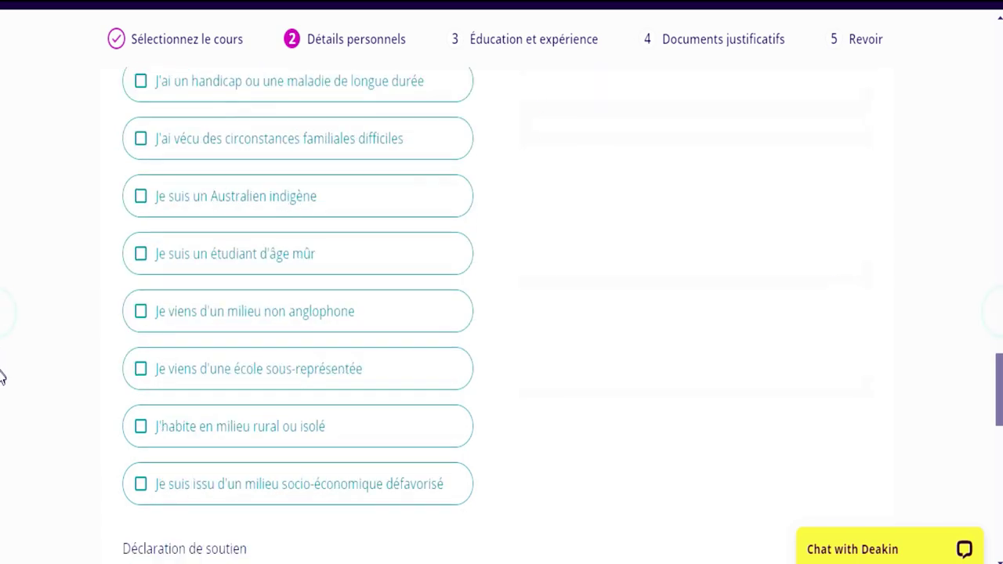
scroll(2, 408, "up", 10)
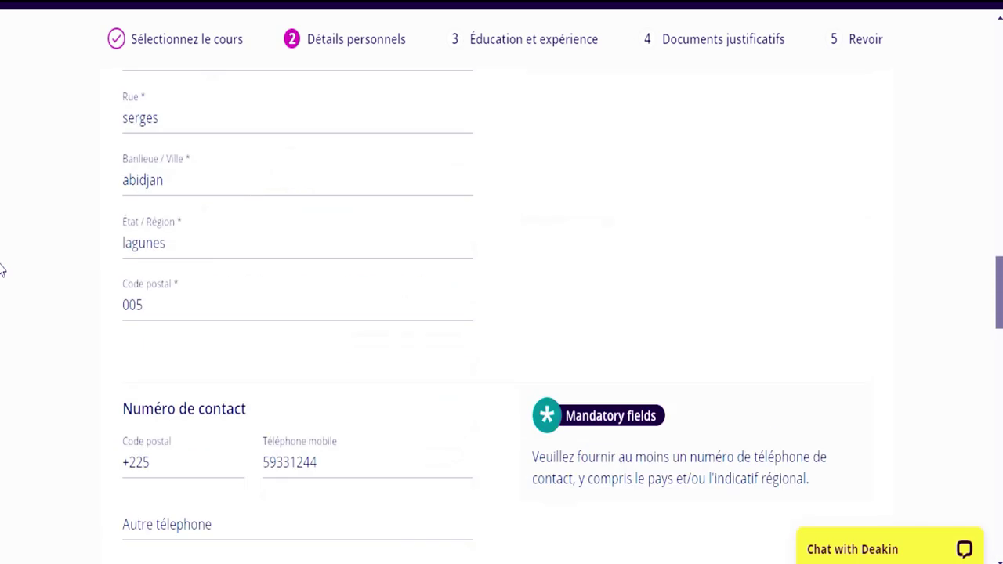
scroll(2, 296, "down", 3)
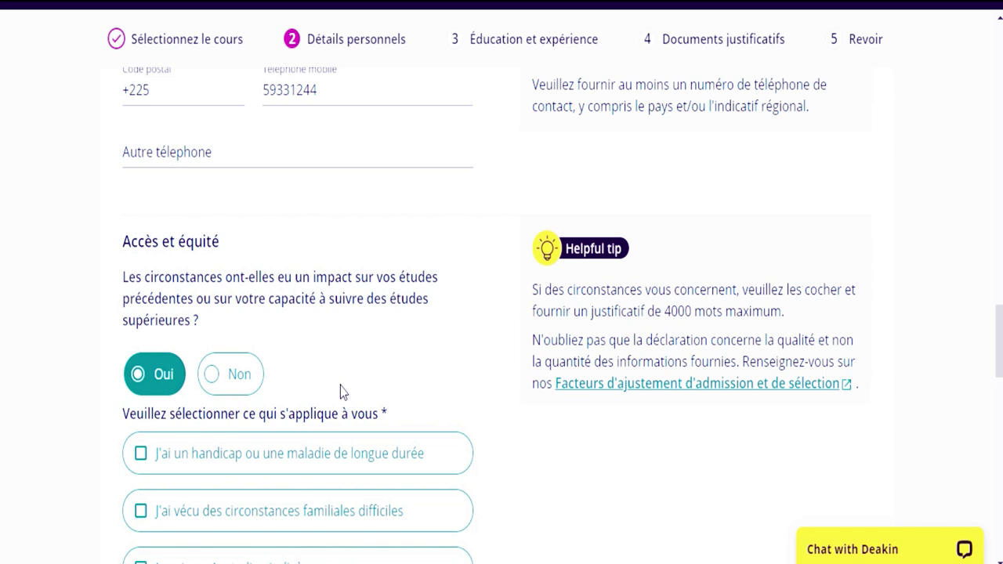
left_click(239, 376)
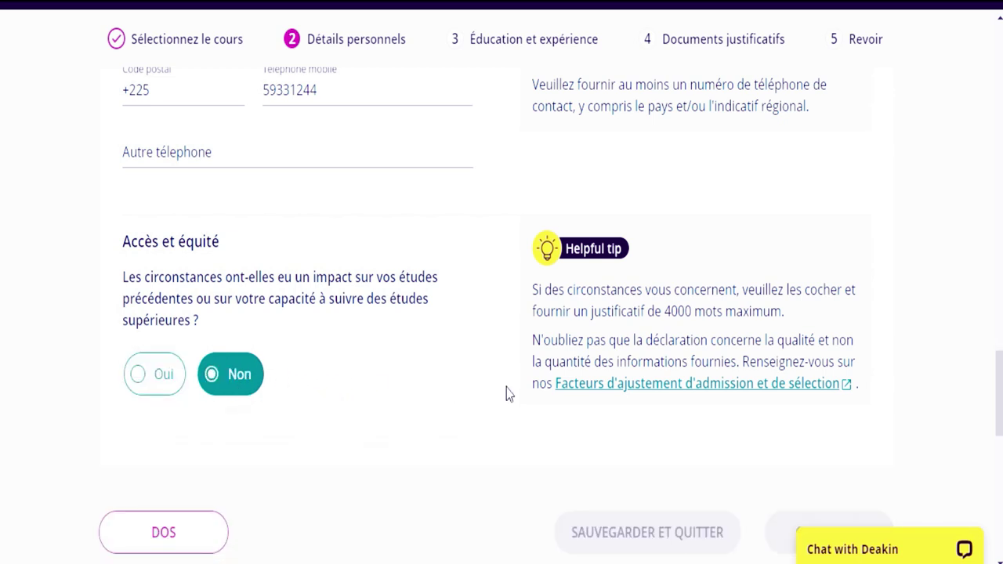
- Confirm the international student residency choice
left_click_drag(999, 370, 997, 216)
scroll(0, 218, "down", 4)
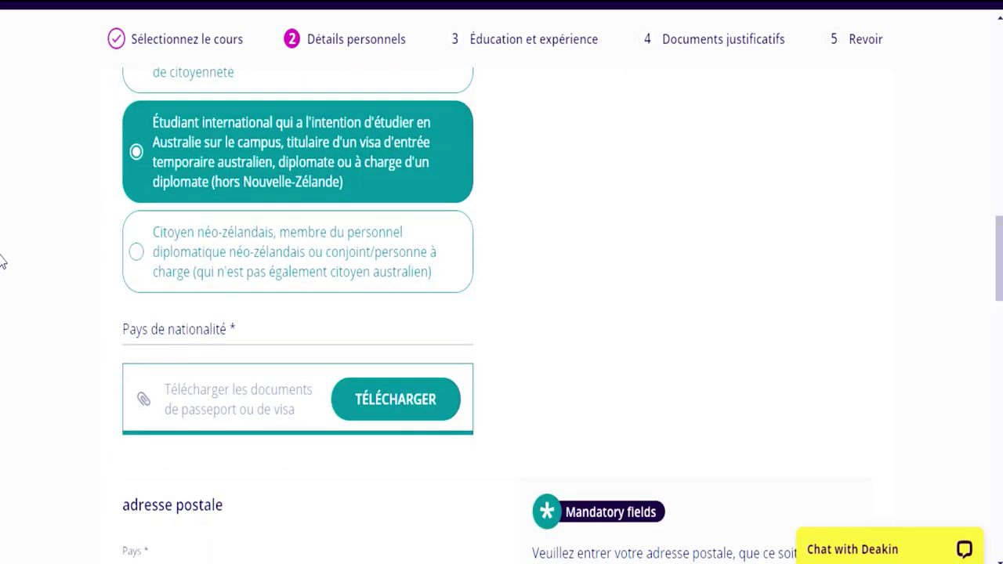
left_click(140, 154)
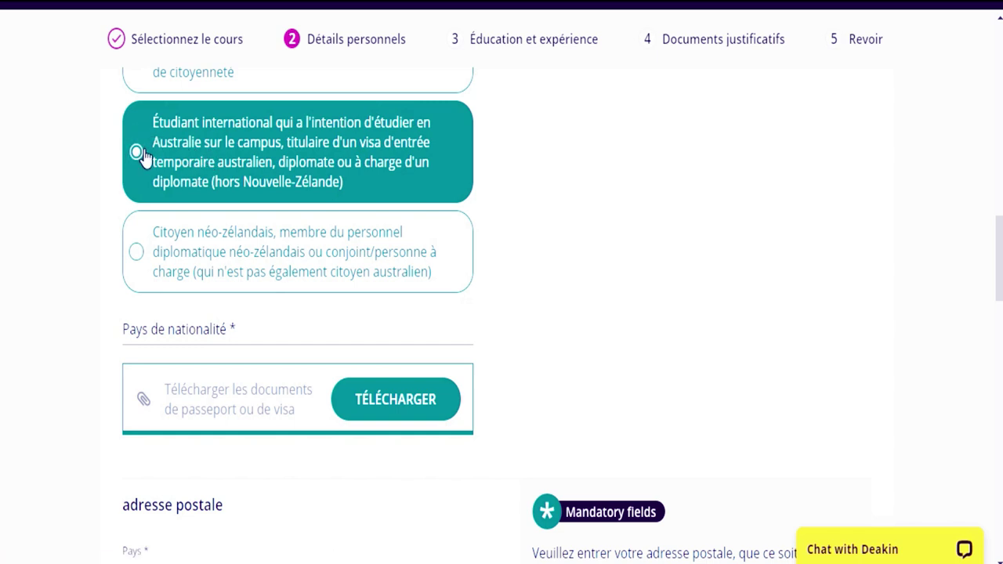
scroll(3, 293, "down", 5)
scroll(2, 294, "down", 4)
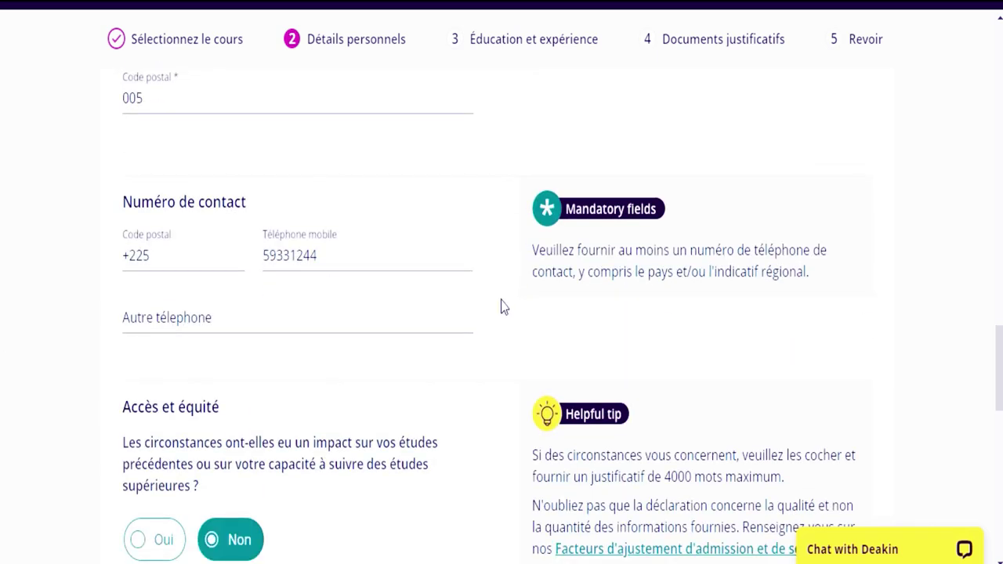
- Replace the mistyped Autre téléphone entry with the second phone number
left_click(348, 332)
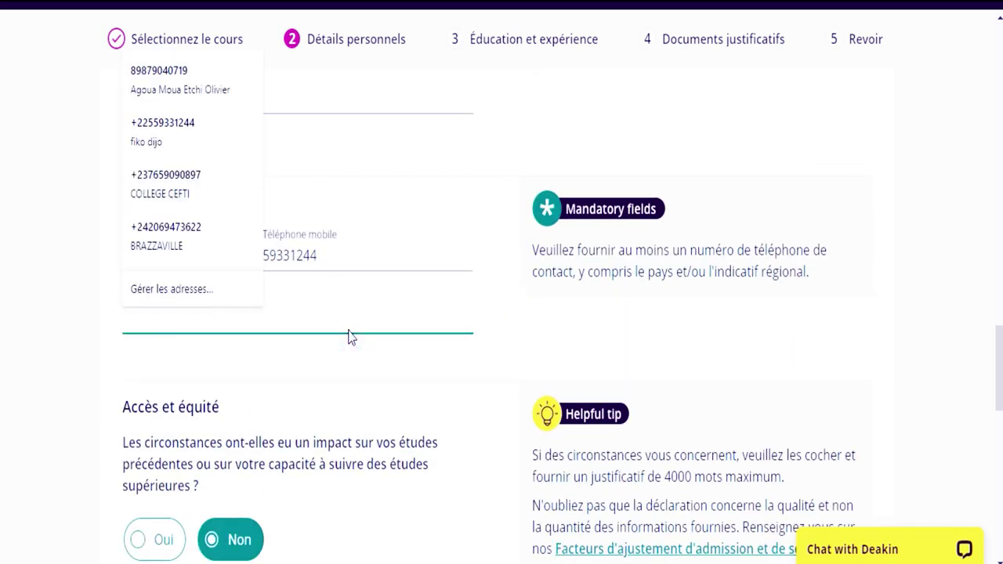
type("+")
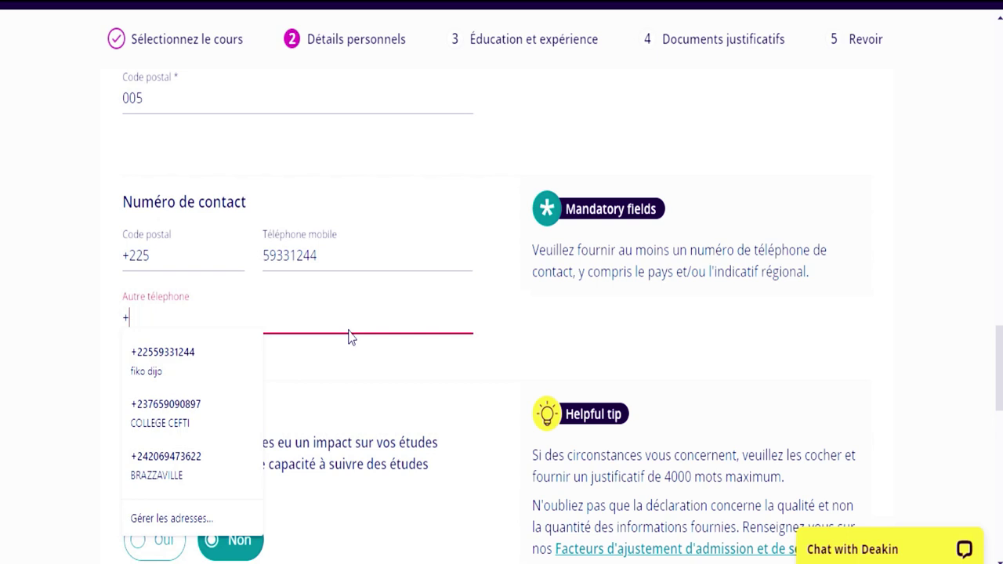
type("7")
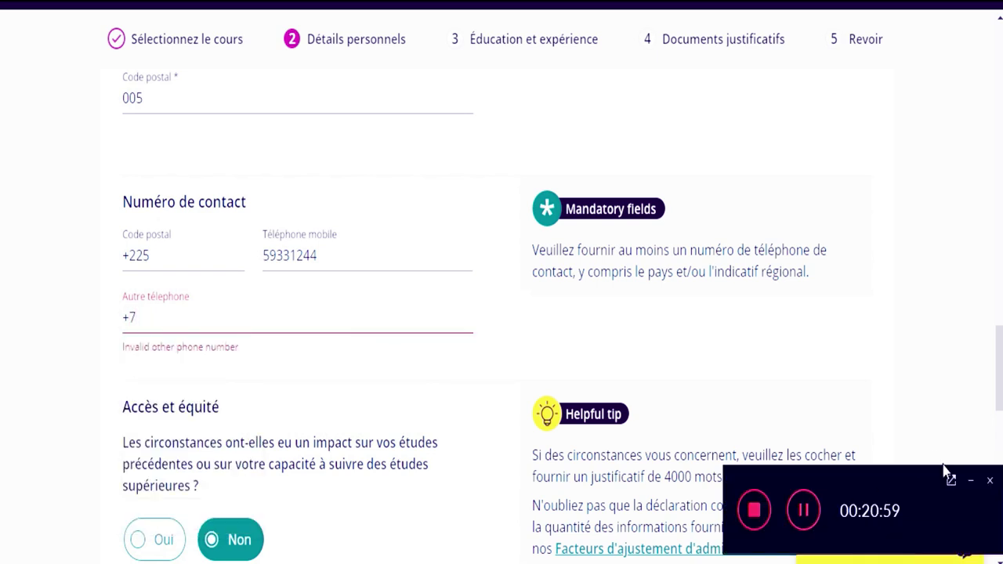
left_click(969, 481)
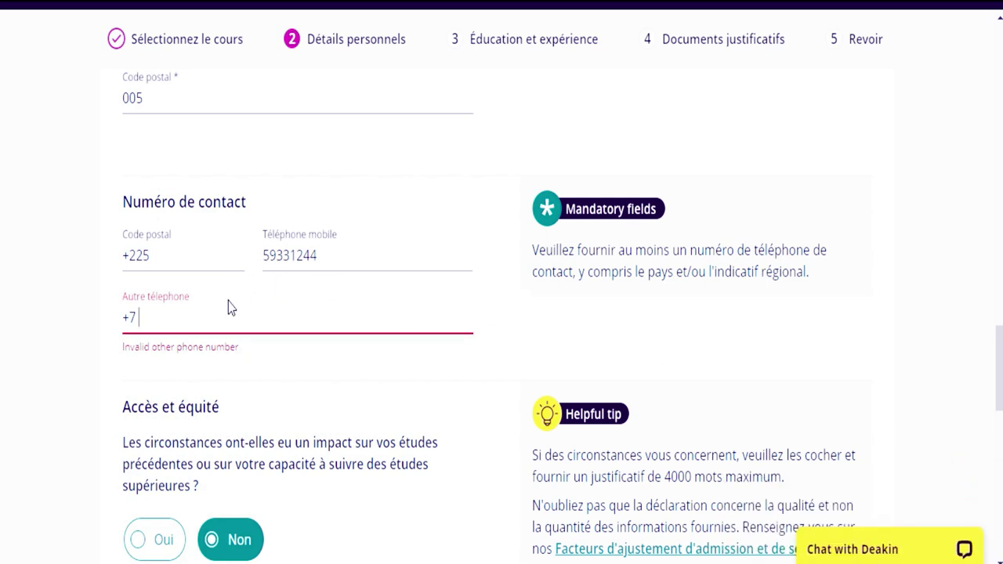
key("BackSpace")
key("BackSpace")
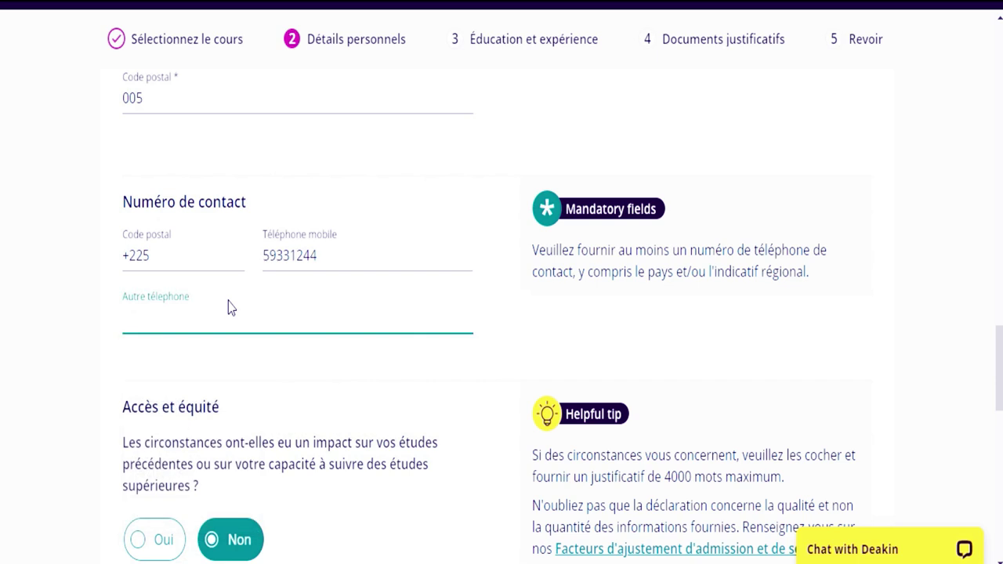
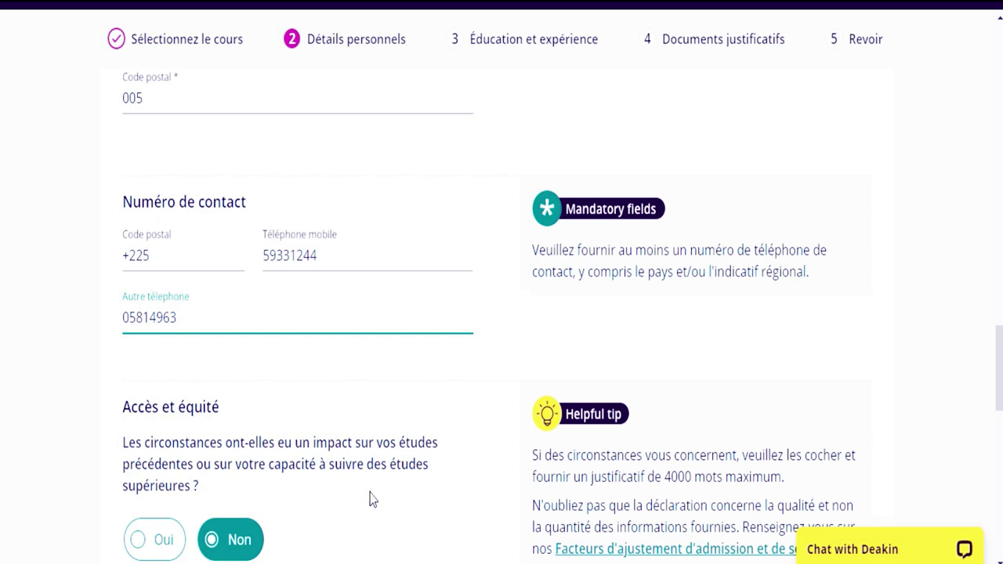
scroll(2, 368, "down", 10)
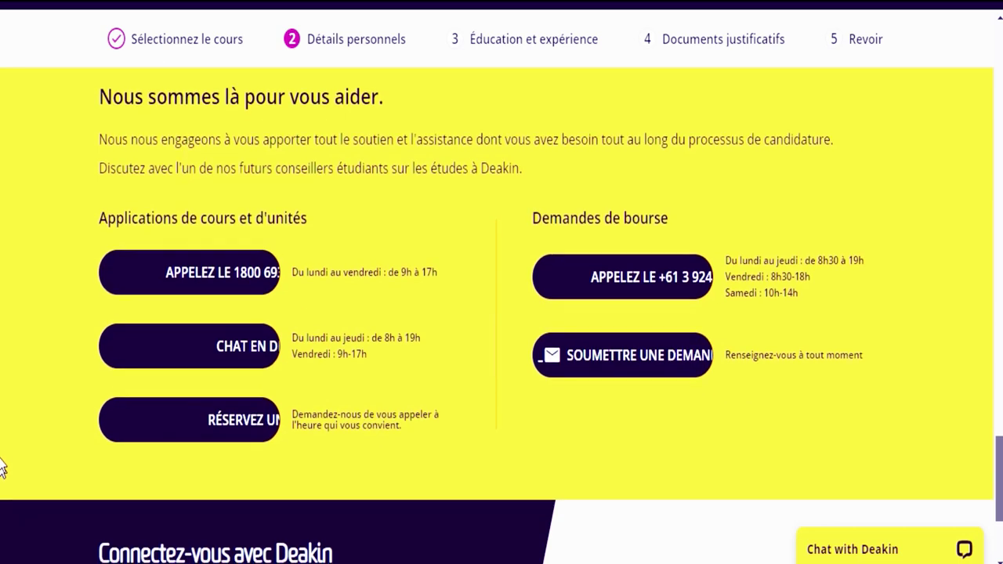
- Leave the phone field, close the notification and return to the top of Détails personnels
scroll(4, 392, "up", 7)
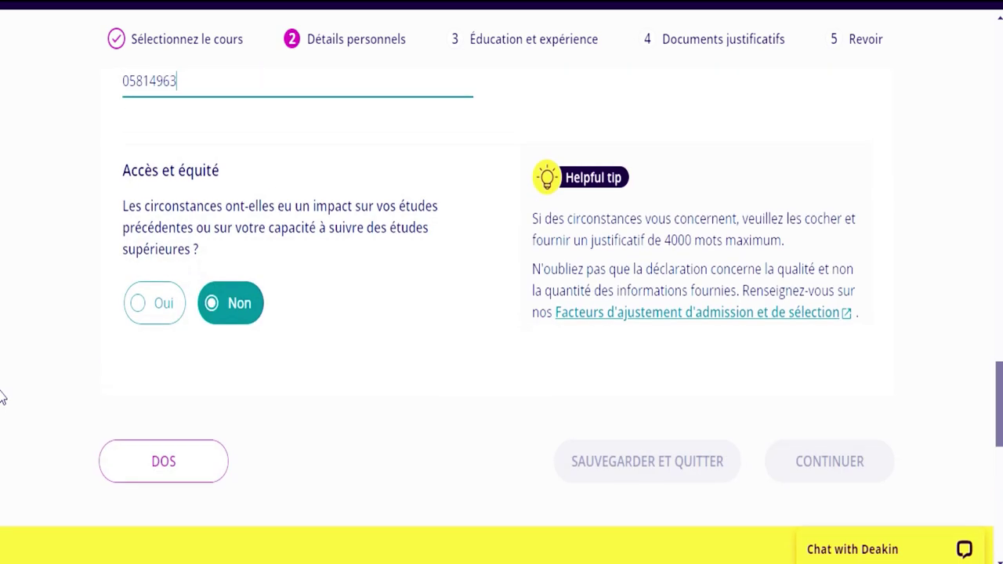
left_click(396, 343)
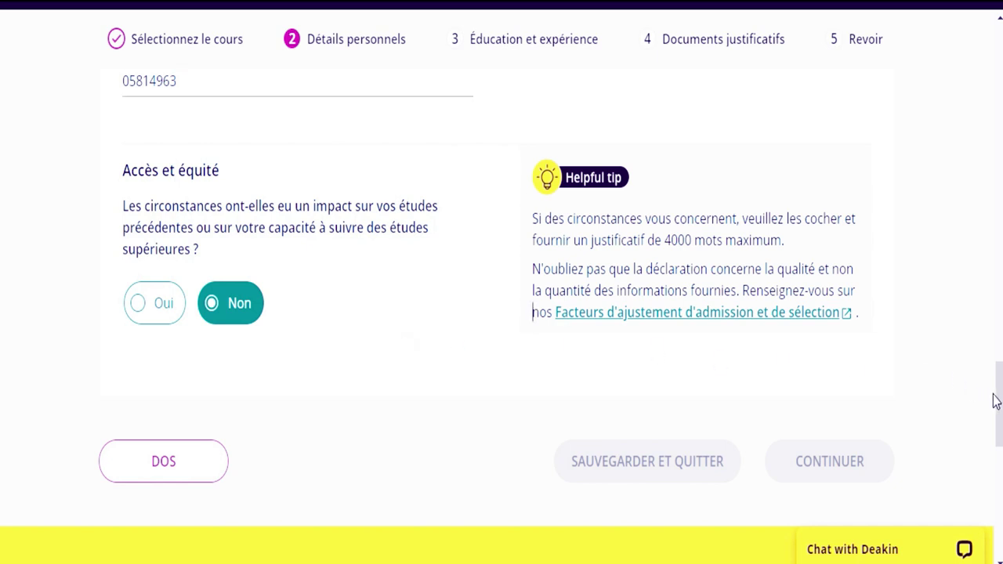
left_click_drag(994, 399, 999, 499)
left_click(985, 223)
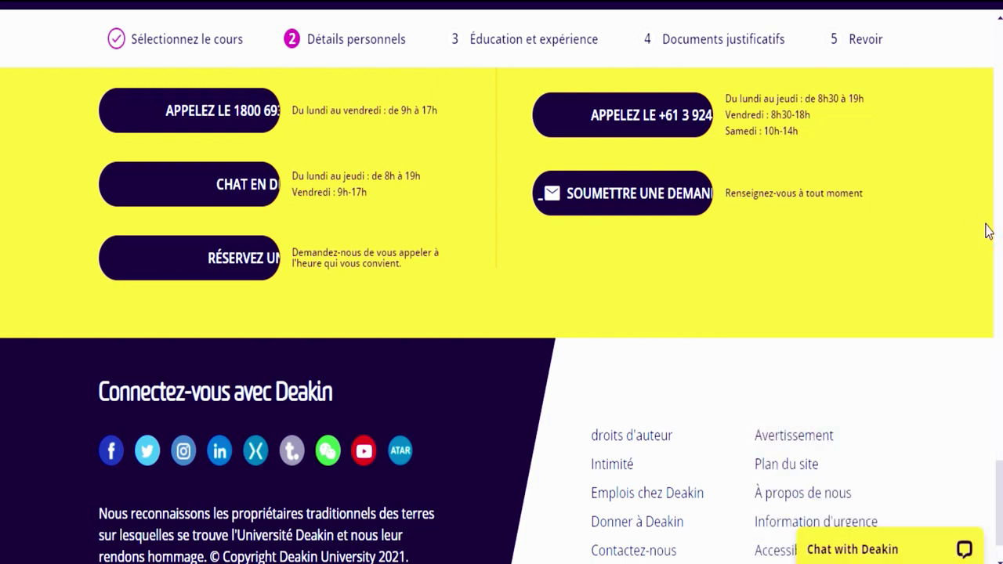
scroll(3, 479, "up", 1)
scroll(1, 439, "up", 7)
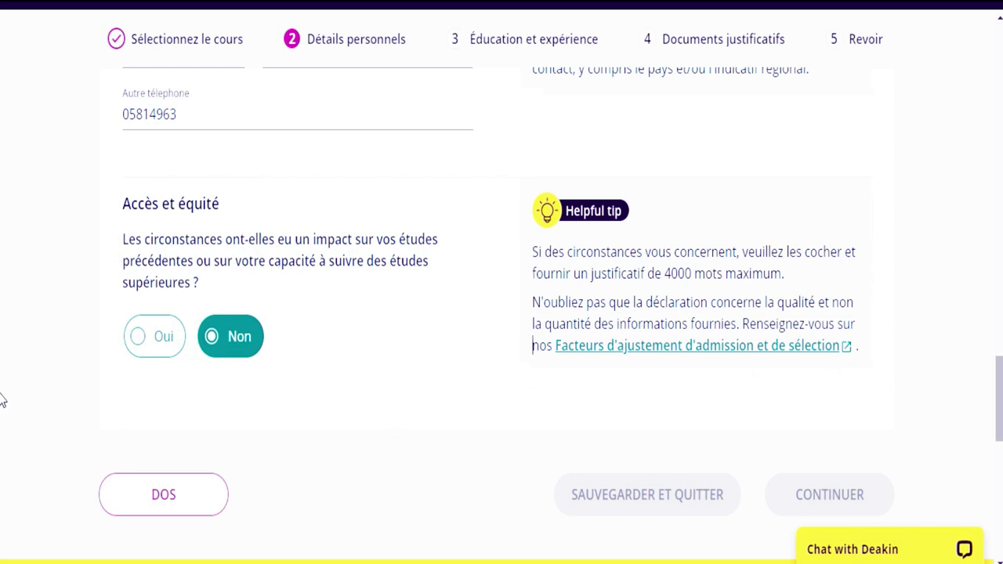
scroll(2, 402, "up", 12)
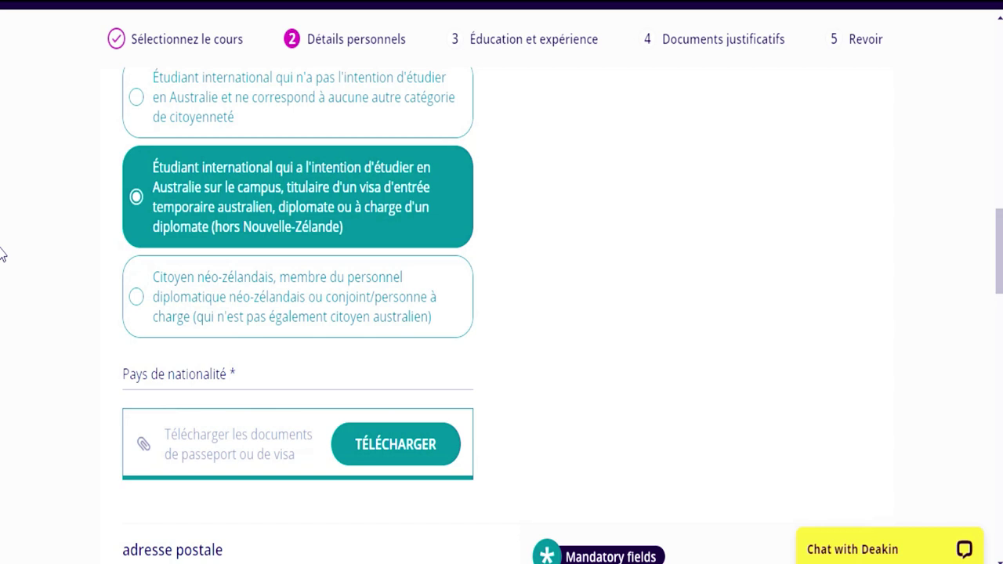
scroll(1, 253, "up", 10)
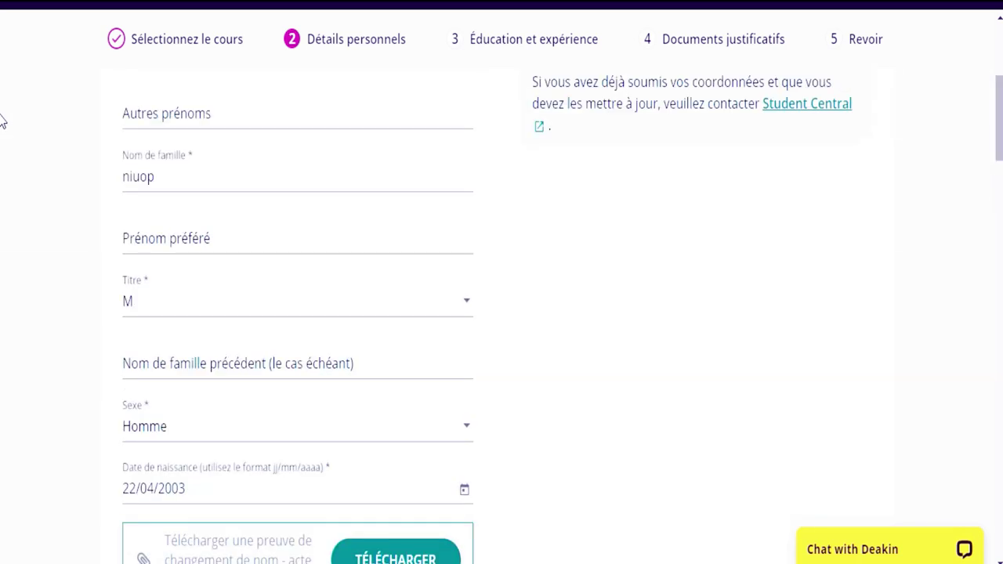
scroll(1, 119, "up", 5)
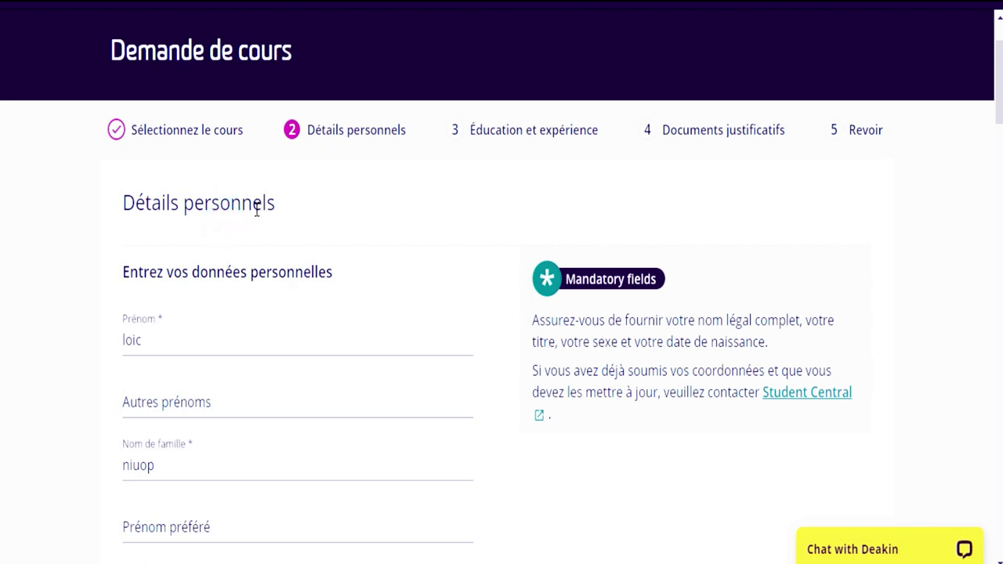
- Enter a preferred first name in Prénom préféré and a previous surname in Nom de famille précédent
left_click(268, 237)
scroll(1, 168, "down", 5)
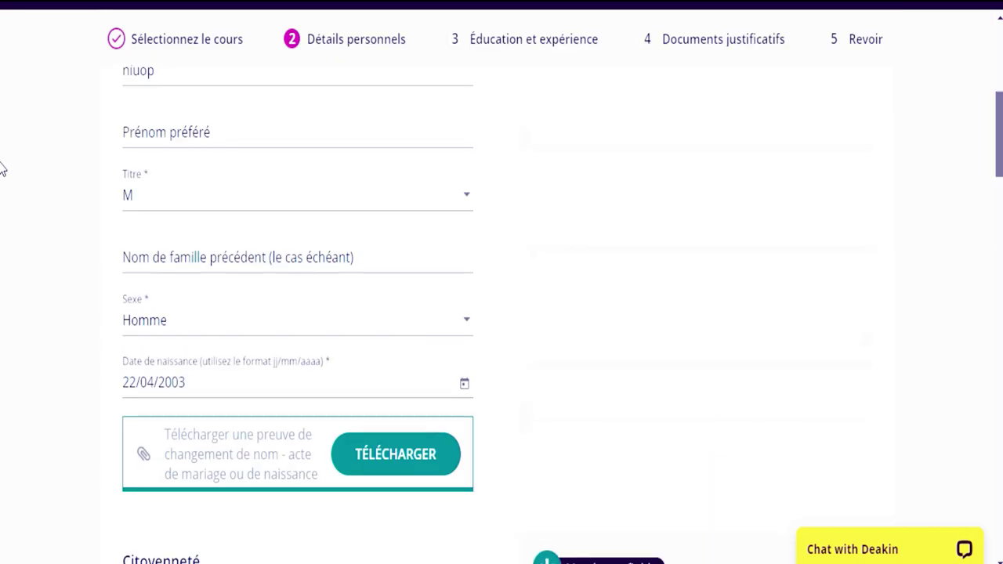
scroll(1, 167, "up", 2)
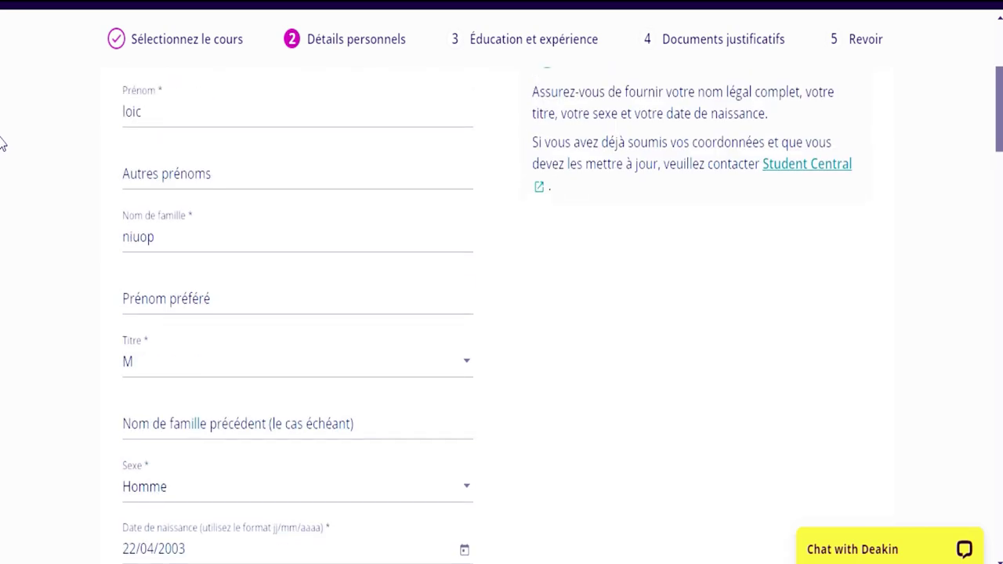
scroll(1, 143, "down", 1)
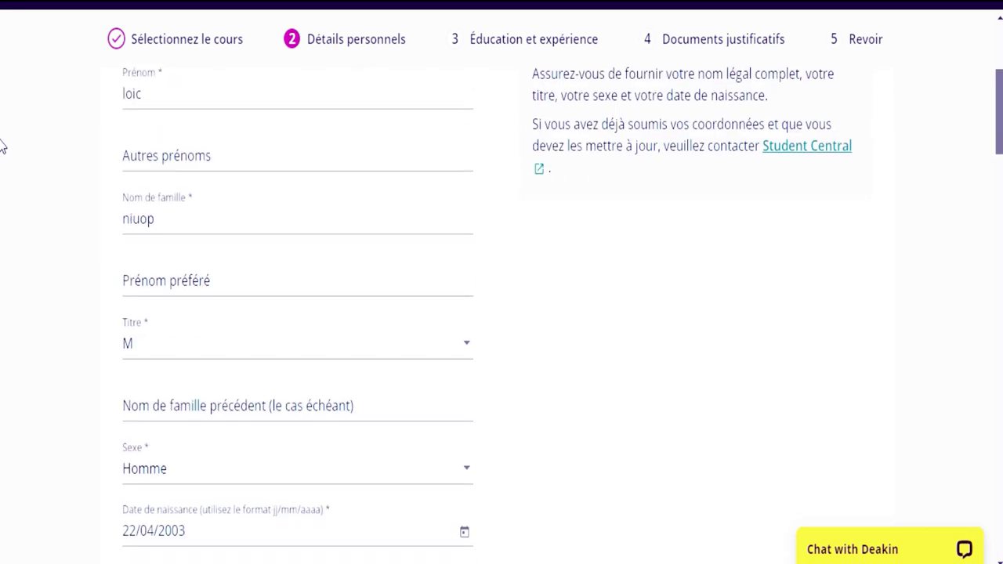
left_click(263, 299)
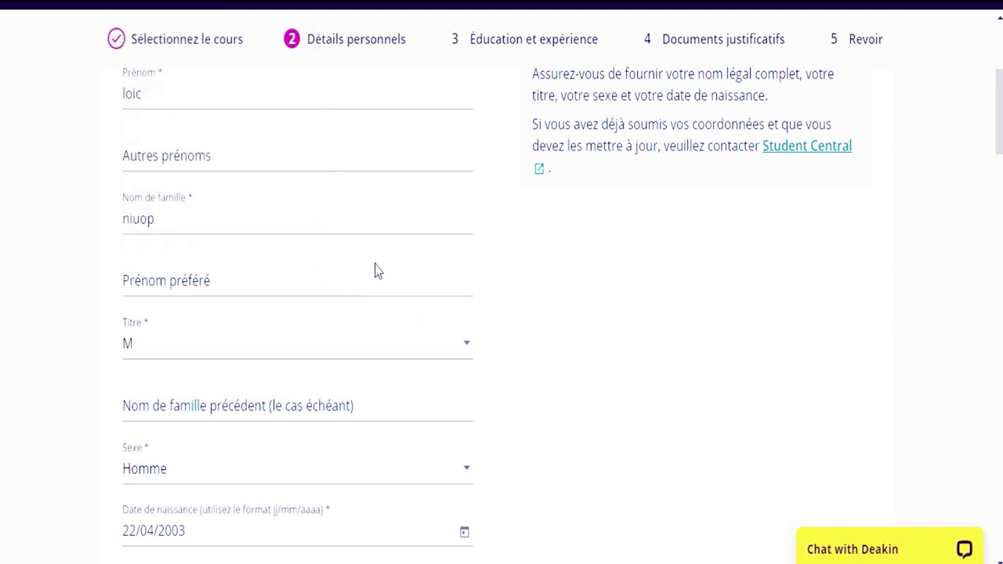
left_click(349, 271)
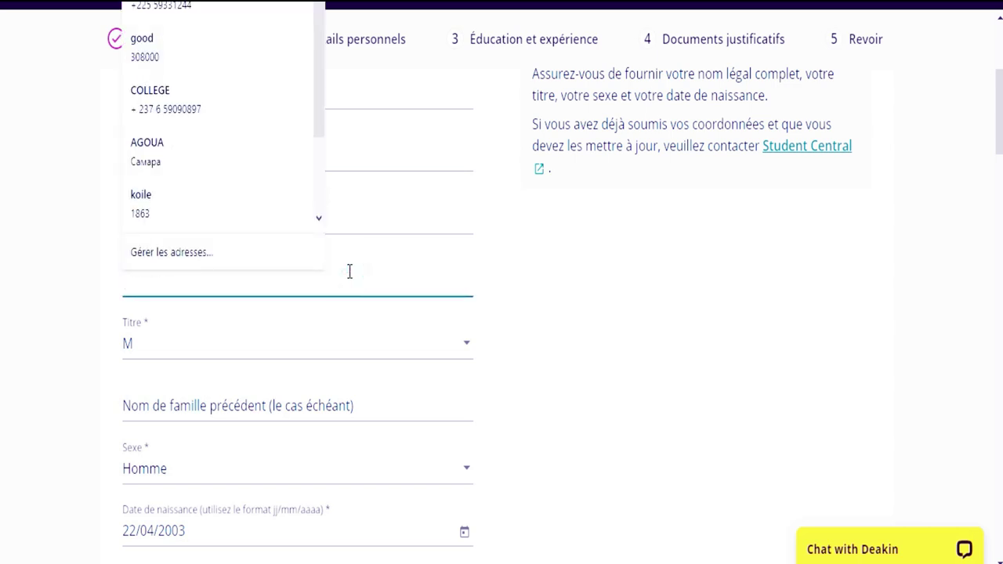
type("kilo")
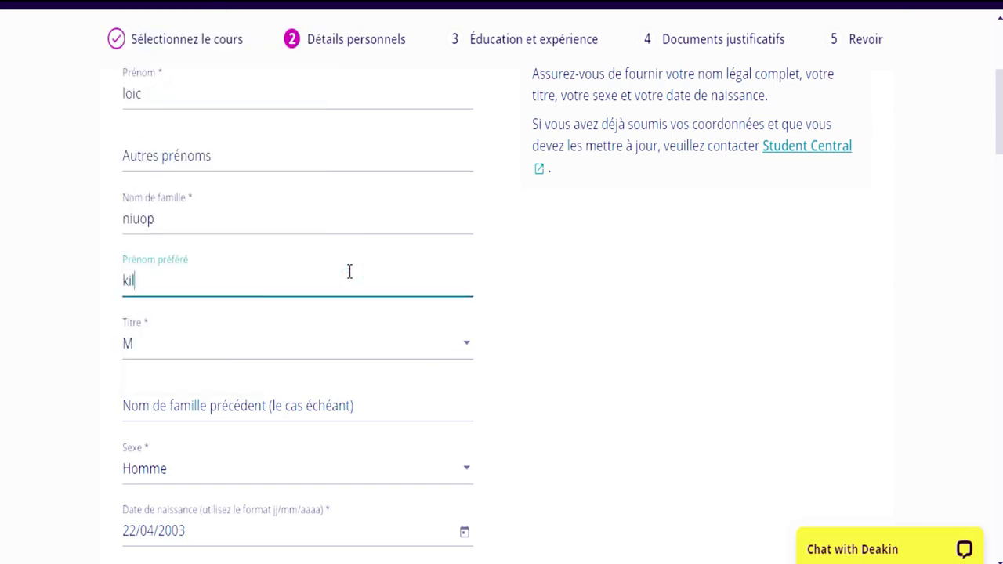
left_click(269, 403)
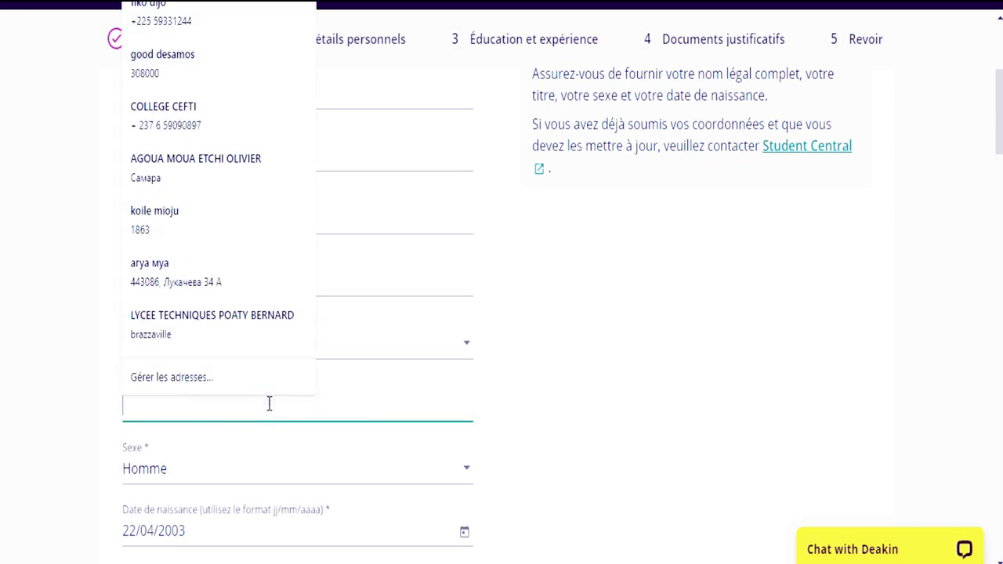
type("loiv")
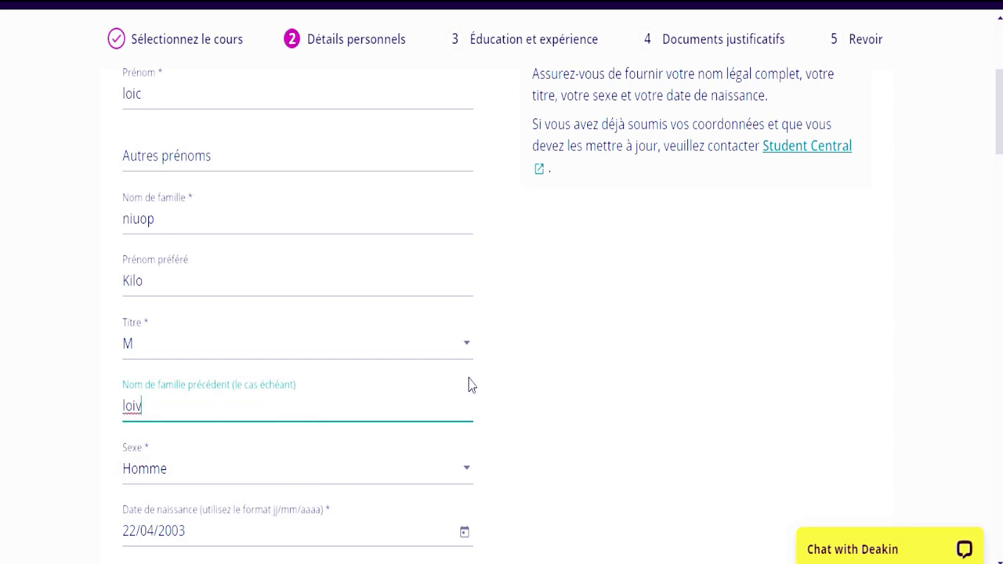
scroll(2, 152, "down", 10)
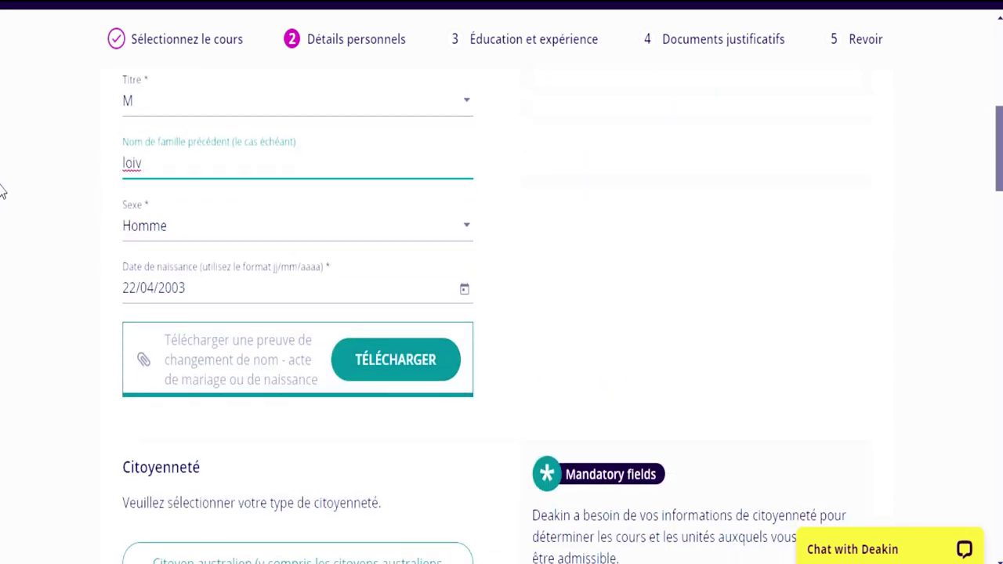
scroll(1, 269, "down", 2)
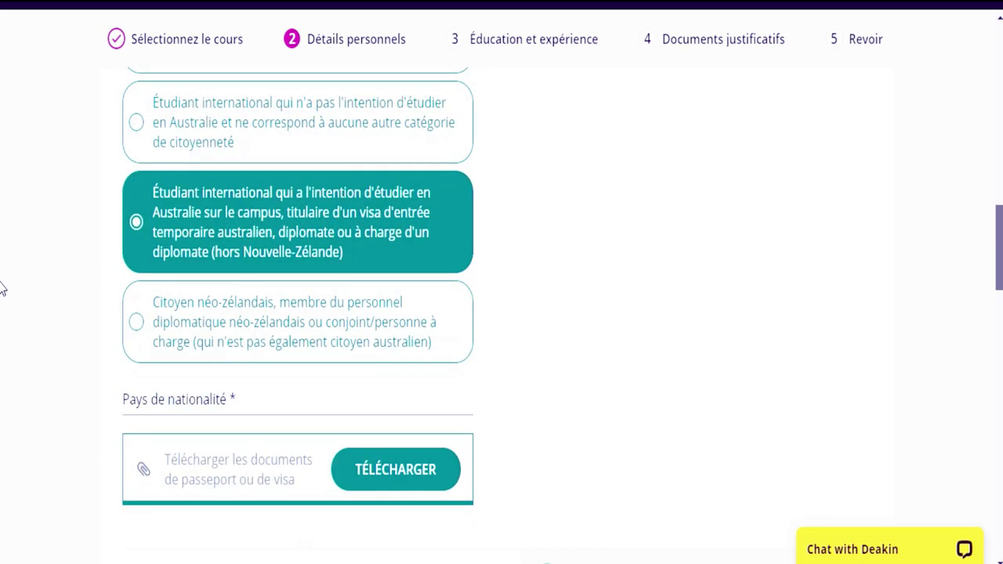
scroll(2, 284, "down", 7)
scroll(2, 392, "down", 7)
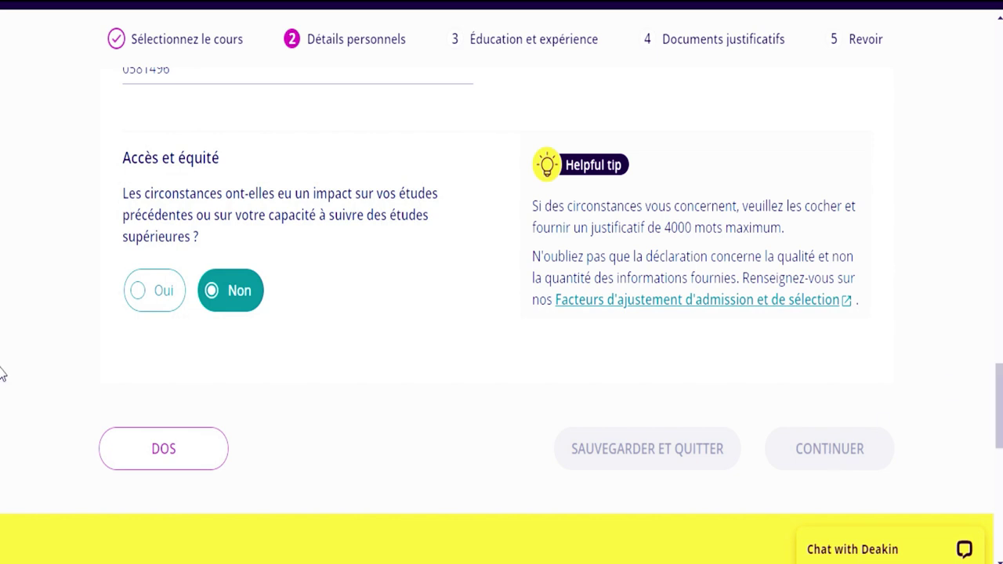
scroll(2, 368, "up", 3)
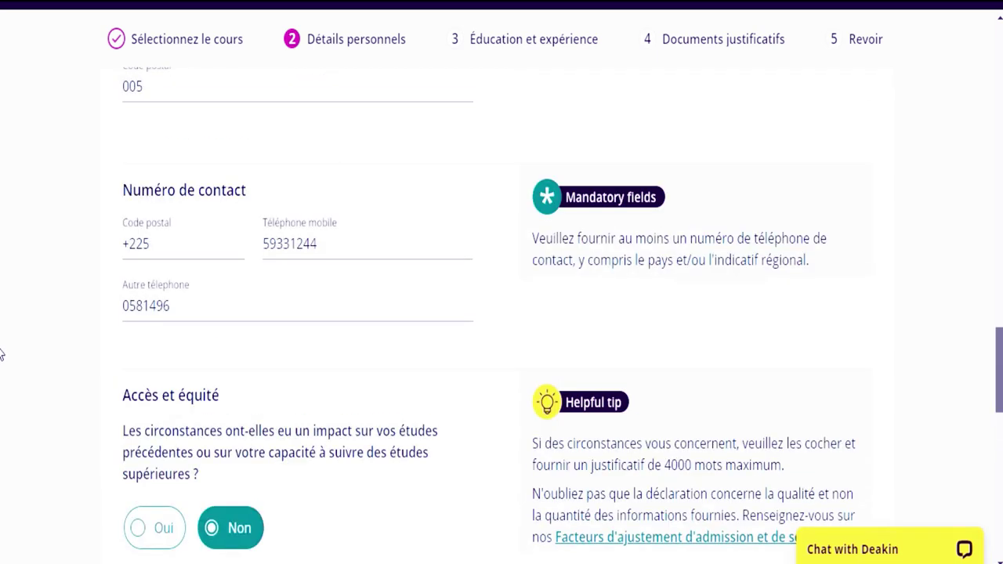
scroll(1, 354, "up", 1)
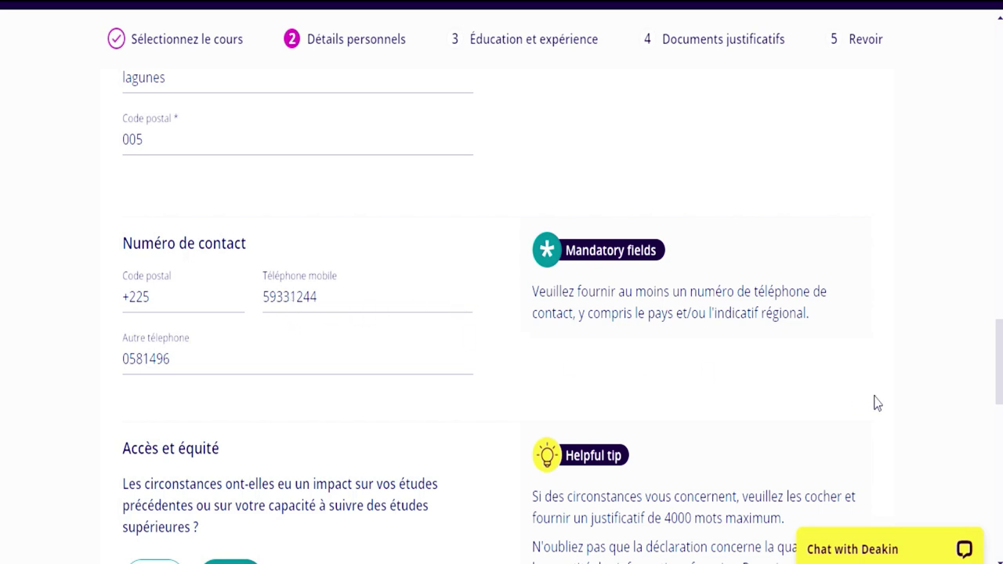
scroll(2, 368, "up", 4)
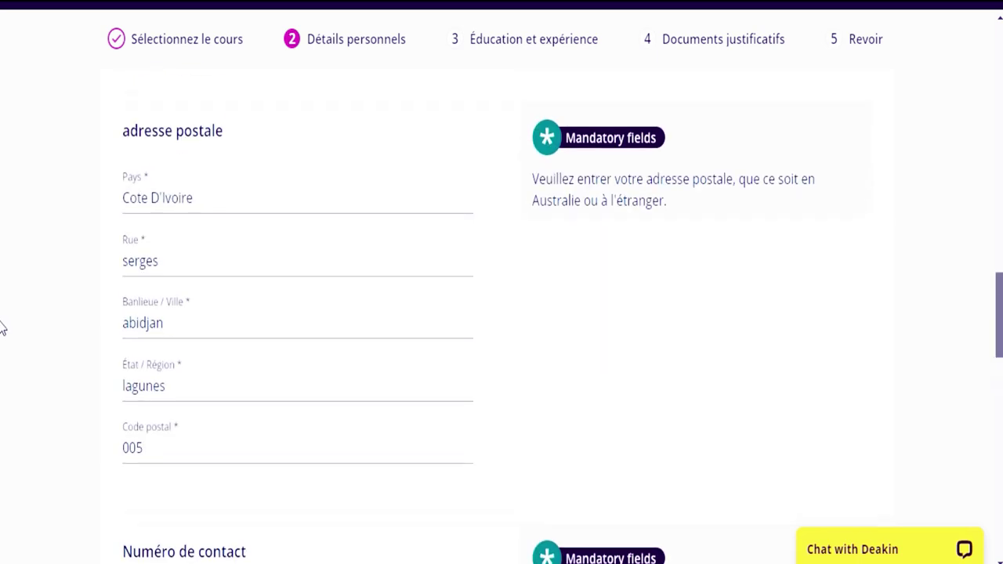
scroll(2, 327, "up", 1)
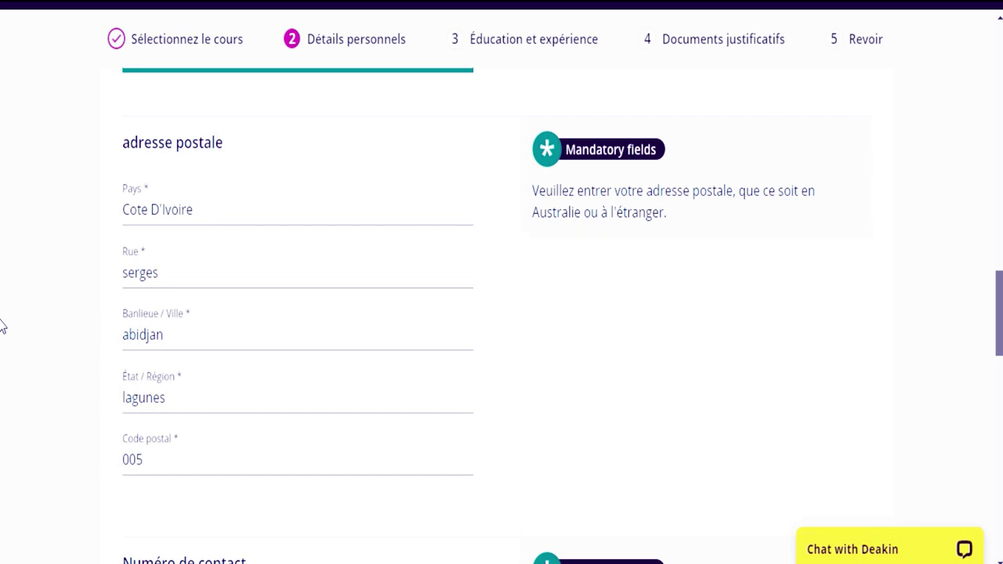
scroll(2, 327, "up", 2)
scroll(2, 294, "up", 3)
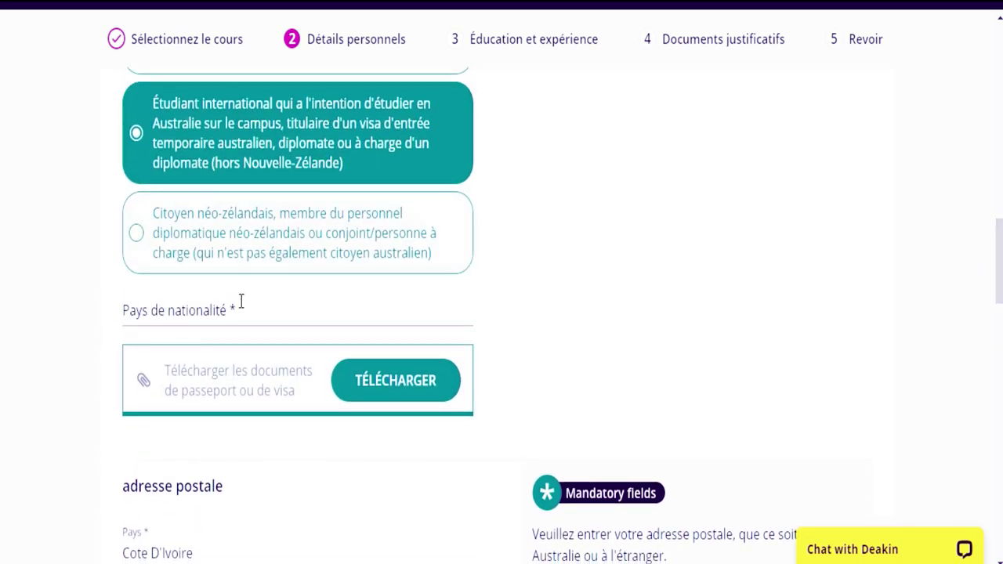
- Set Pays de nationalité to Côte d'Ivoire
left_click(236, 310)
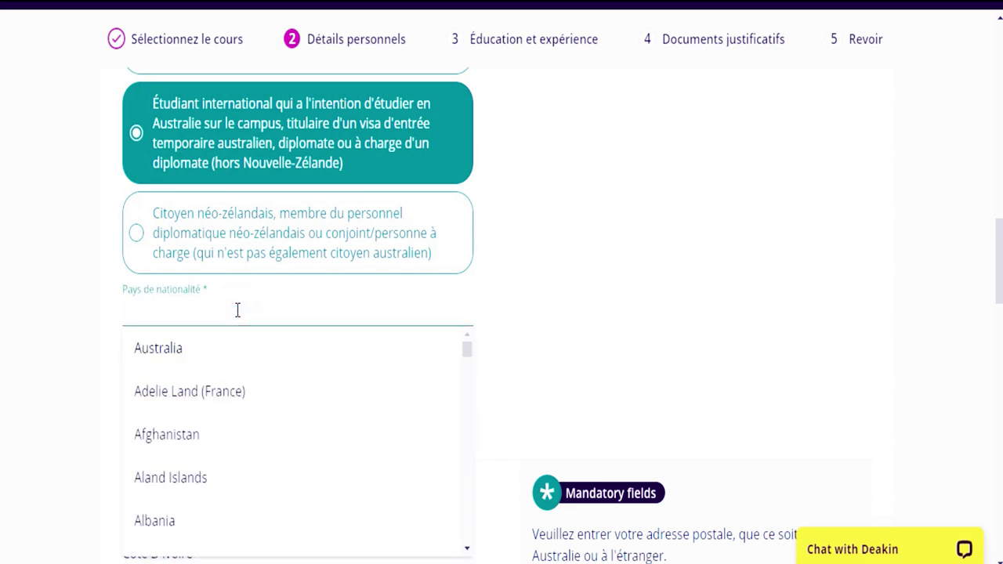
type("c")
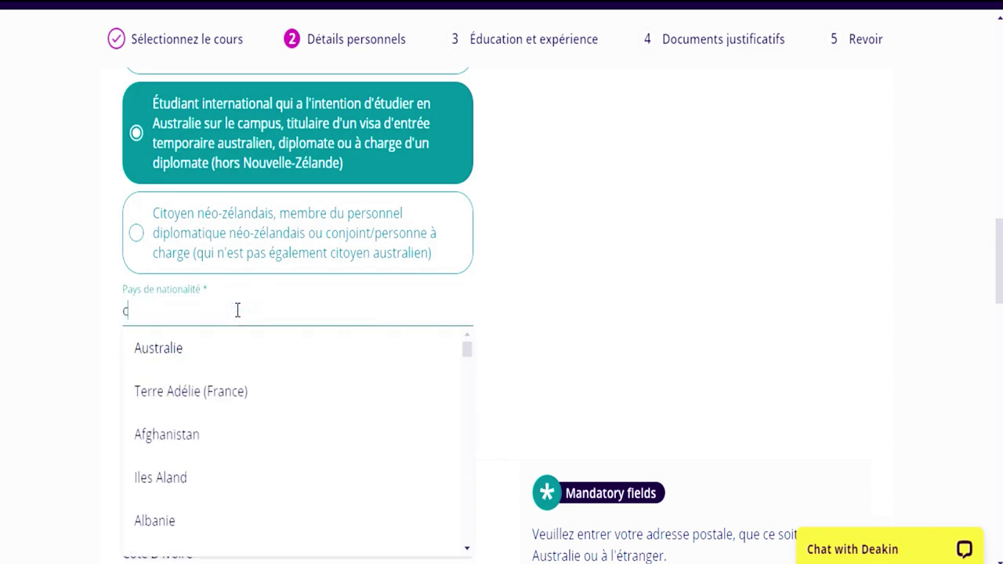
type("o")
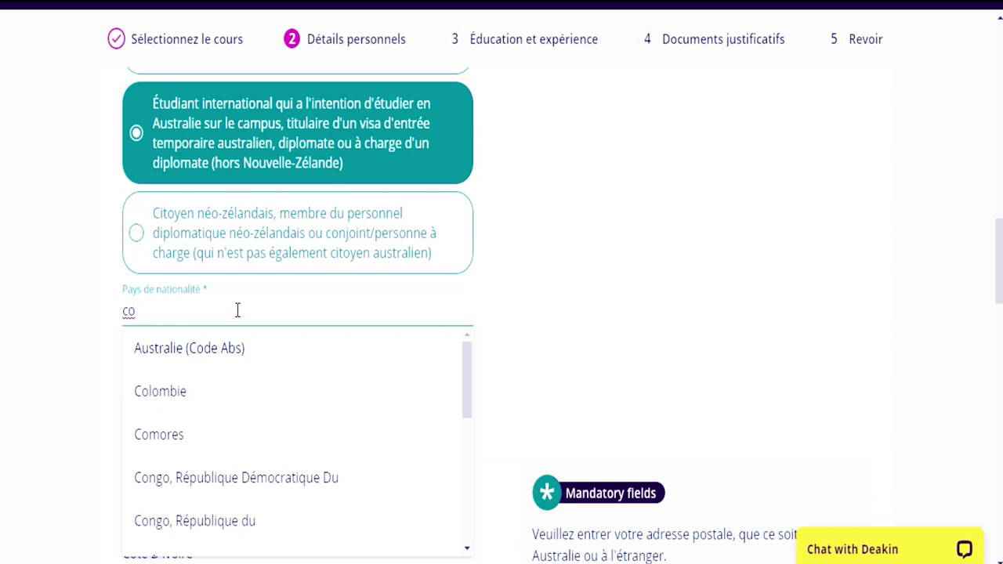
type("t")
left_click(219, 348)
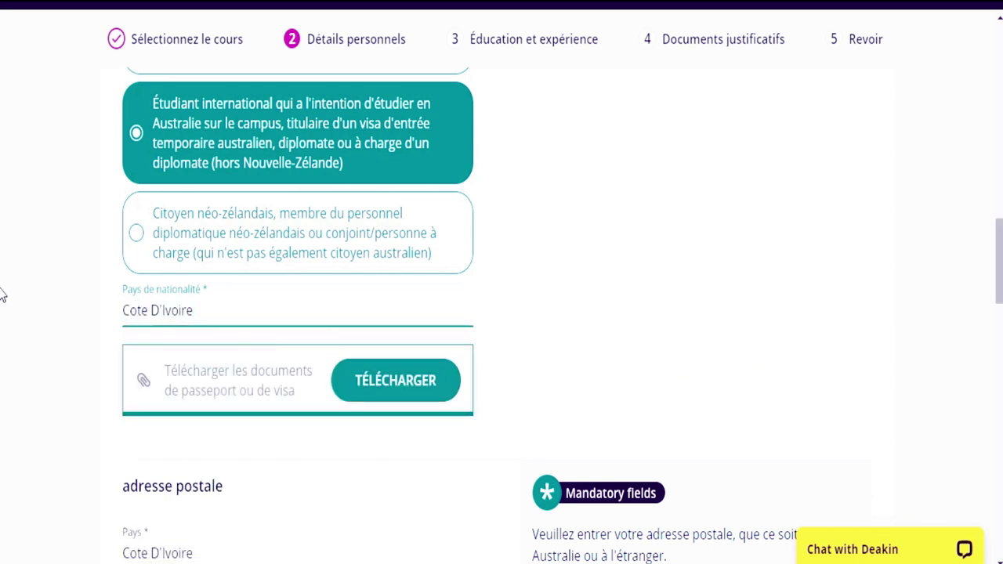
- Save the personal details and continue to the Éducation et expérience step
scroll(2, 426, "down", 10)
scroll(2, 425, "down", 4)
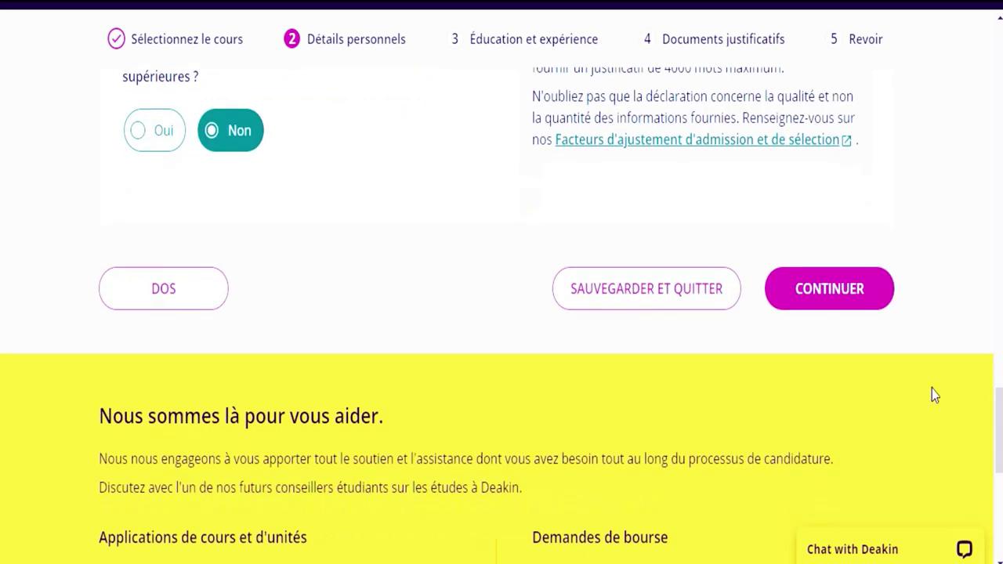
left_click(832, 296)
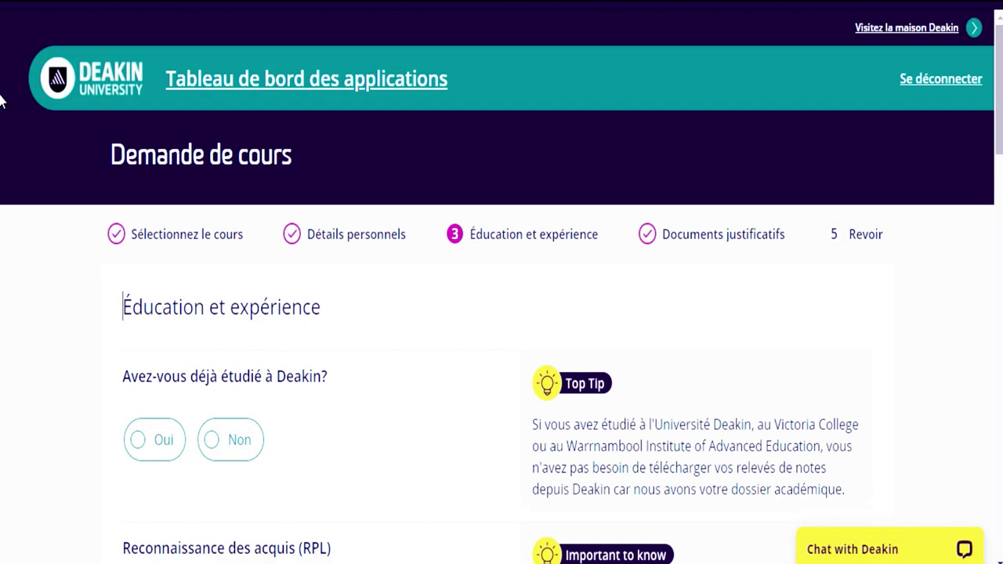
- Answer Non to 'Avez-vous déjà étudié à Deakin?'
scroll(0, 100, "down", 2)
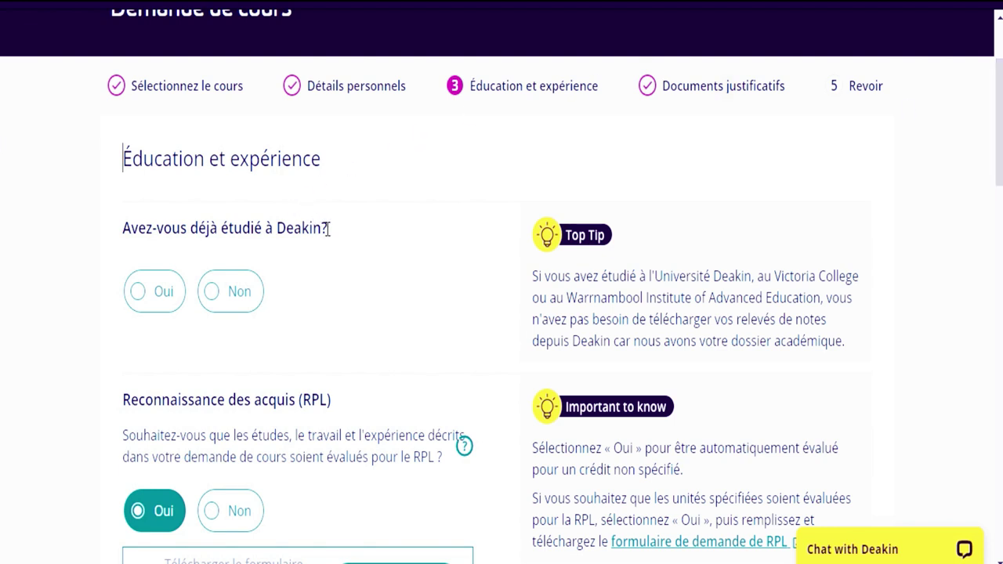
left_click(221, 301)
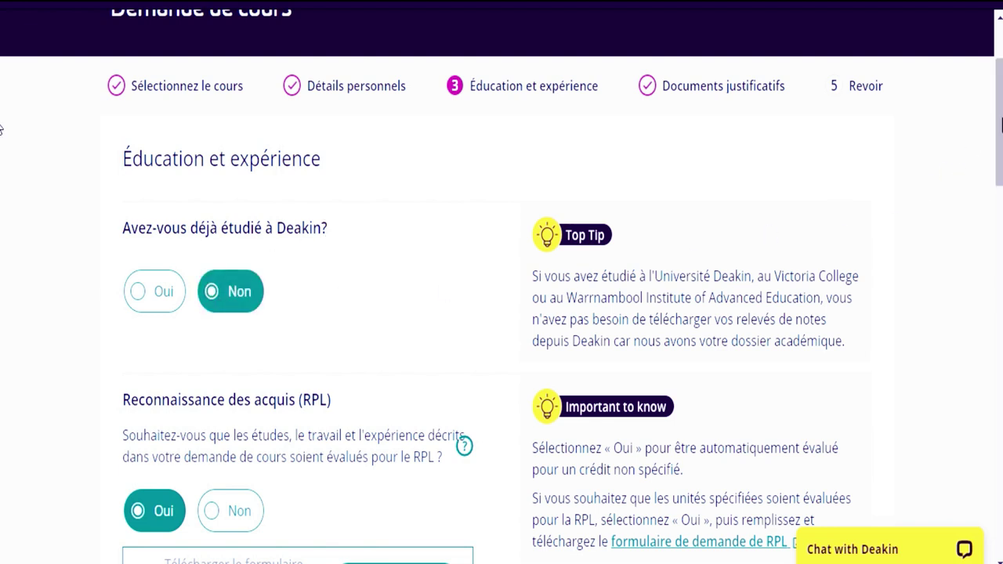
scroll(495, 156, "down", 3)
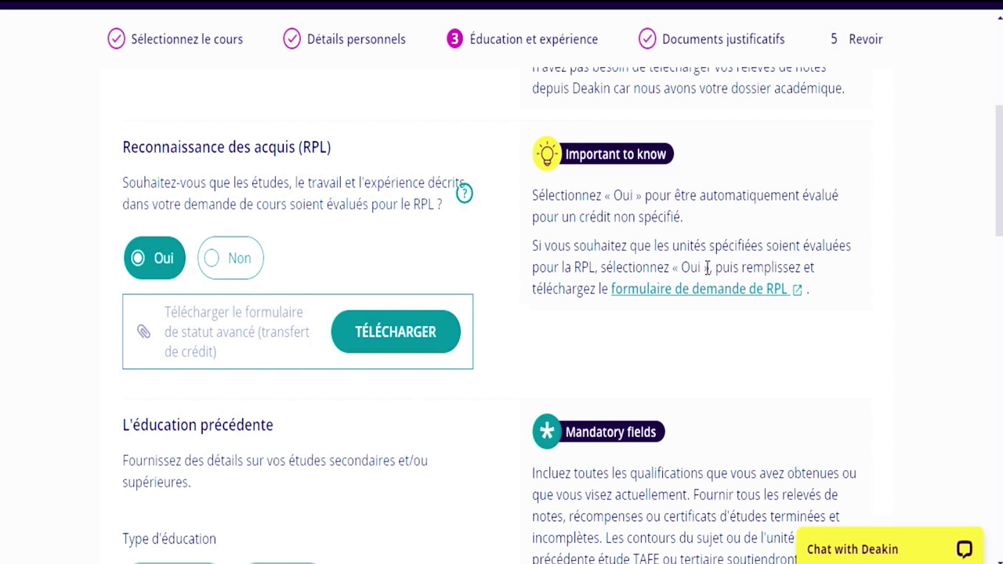
- Open the Recognition of Prior Learning form and scroll through both pages in the PDF viewer
left_click(754, 289)
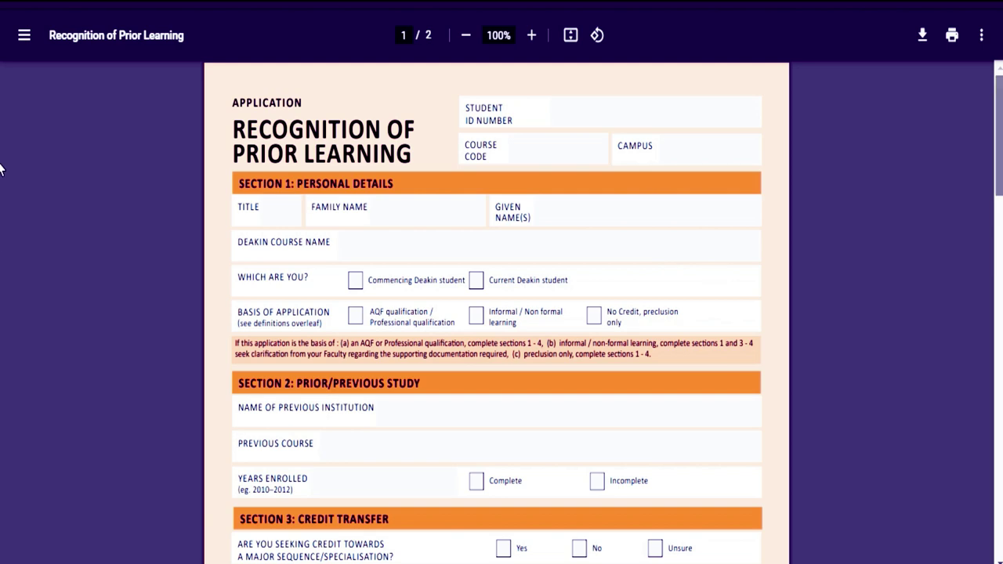
scroll(0, 168, "down", 8)
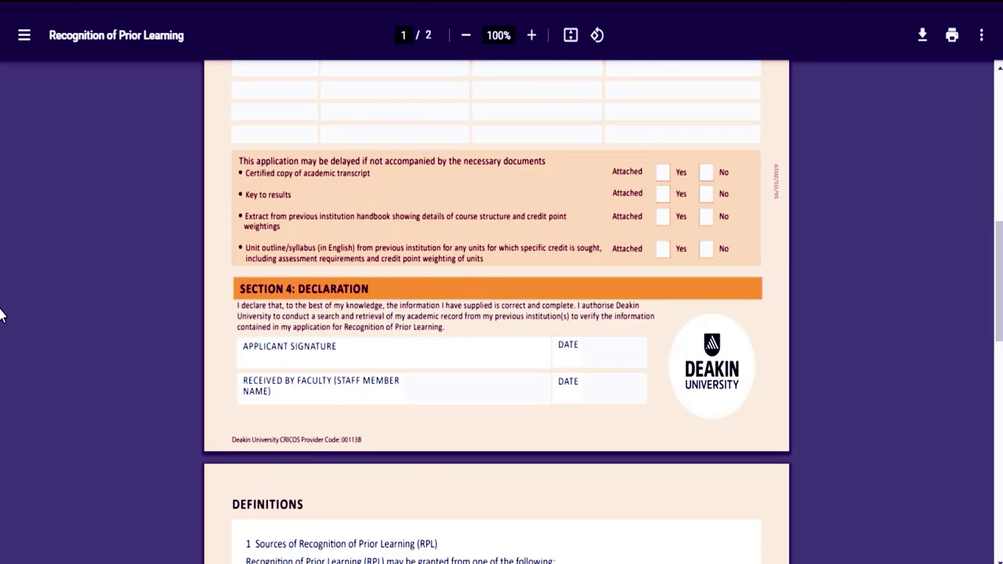
scroll(0, 314, "down", 10)
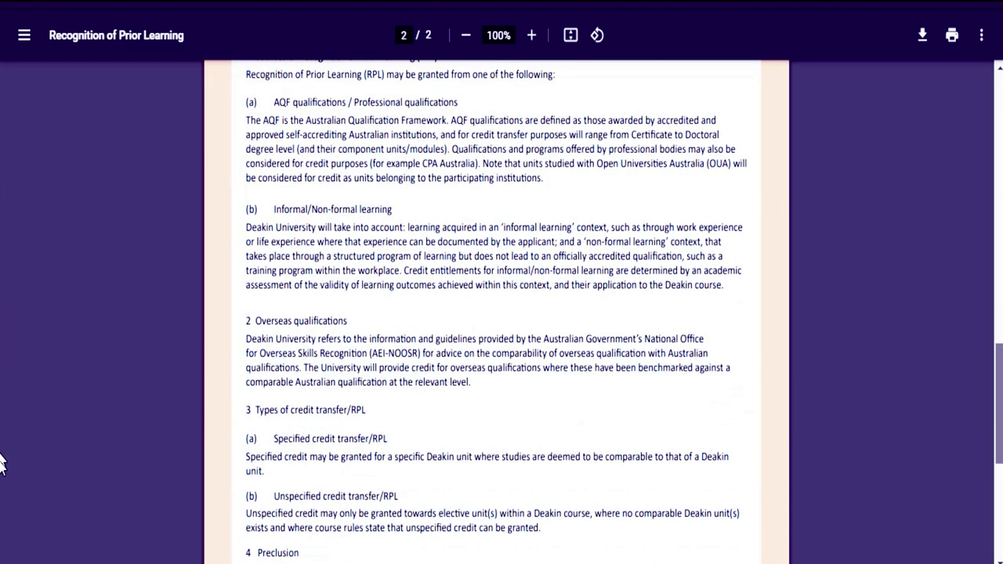
scroll(3, 501, "down", 2)
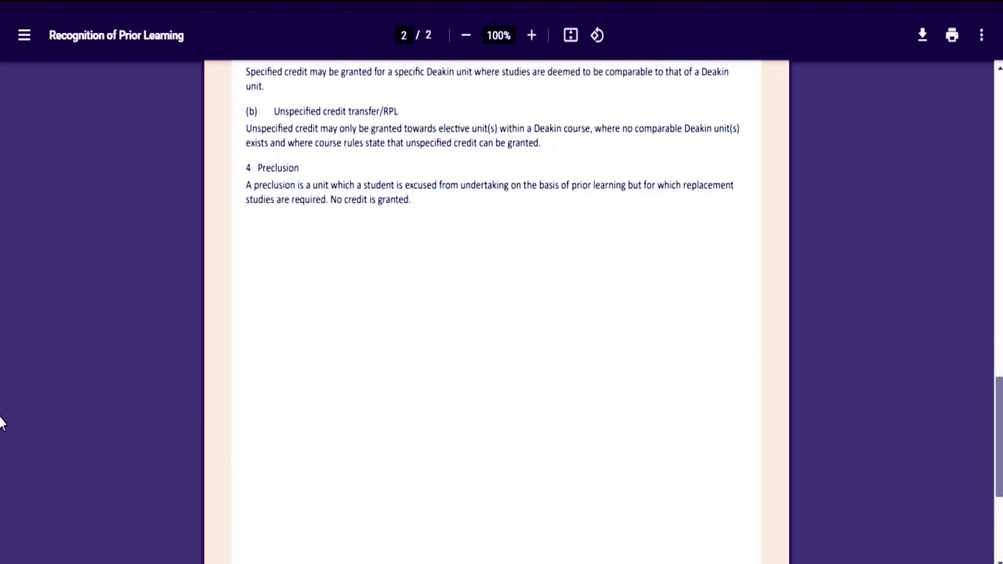
scroll(0, 313, "up", 12)
scroll(2, 225, "up", 3)
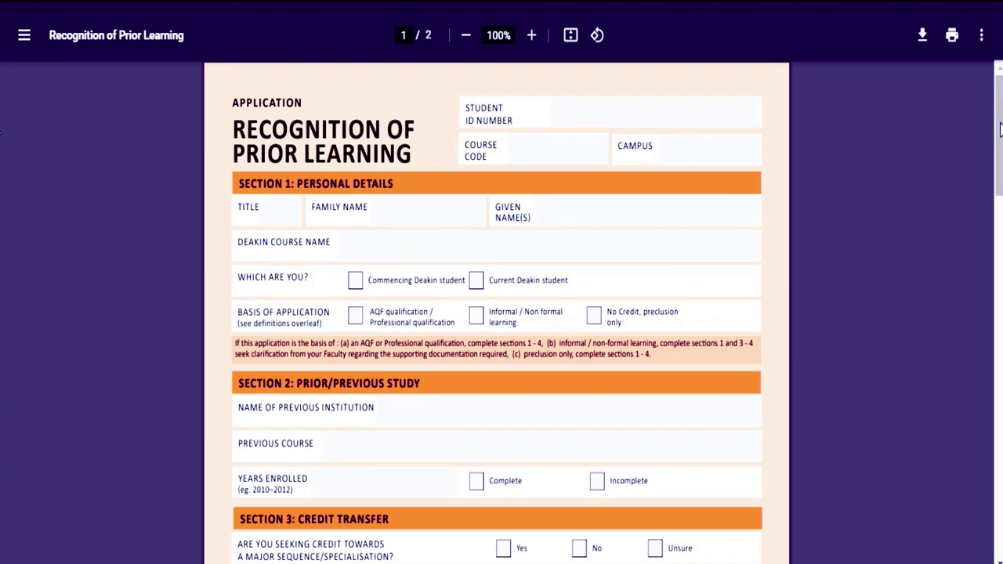
left_click(641, 119)
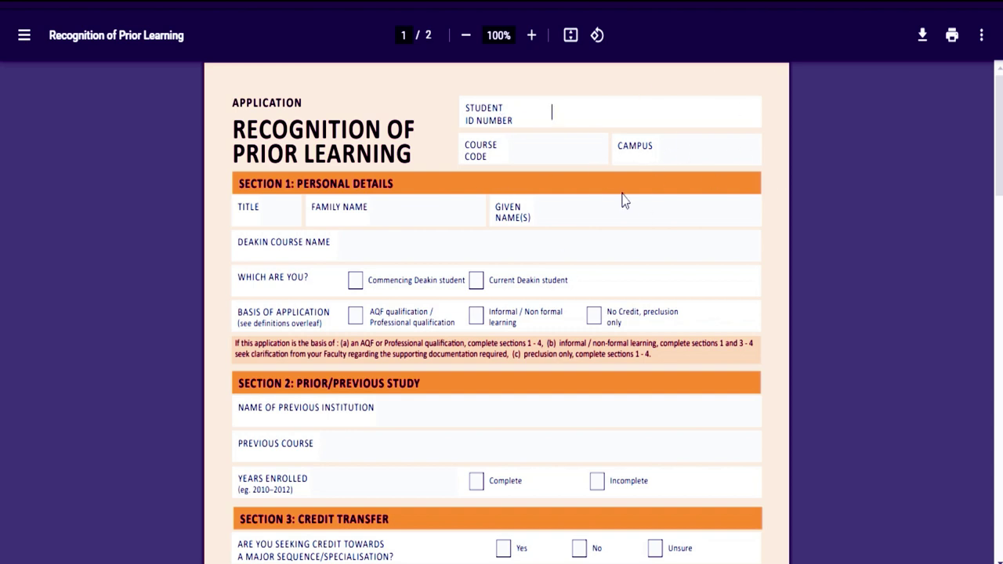
scroll(3, 235, "down", 8)
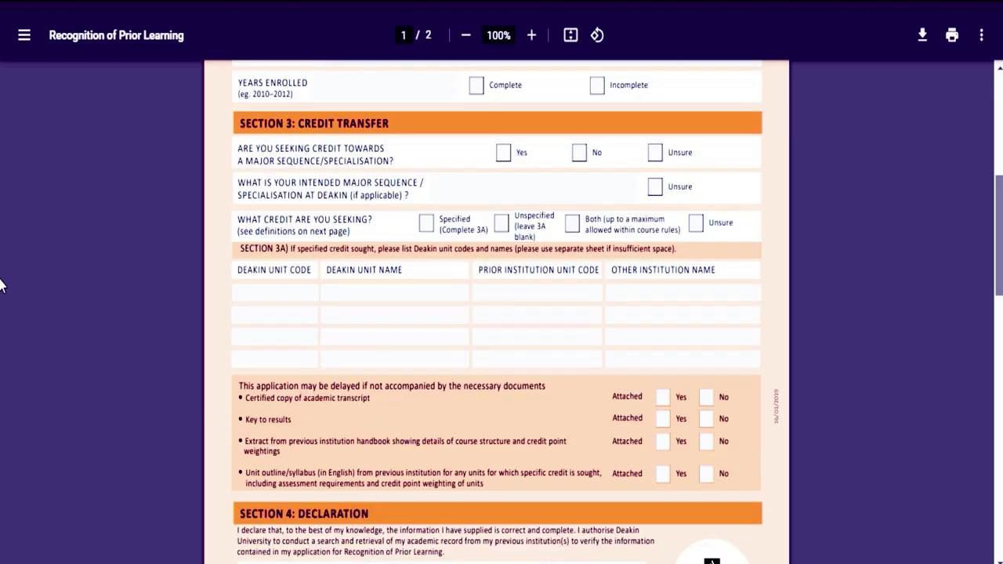
scroll(3, 305, "down", 7)
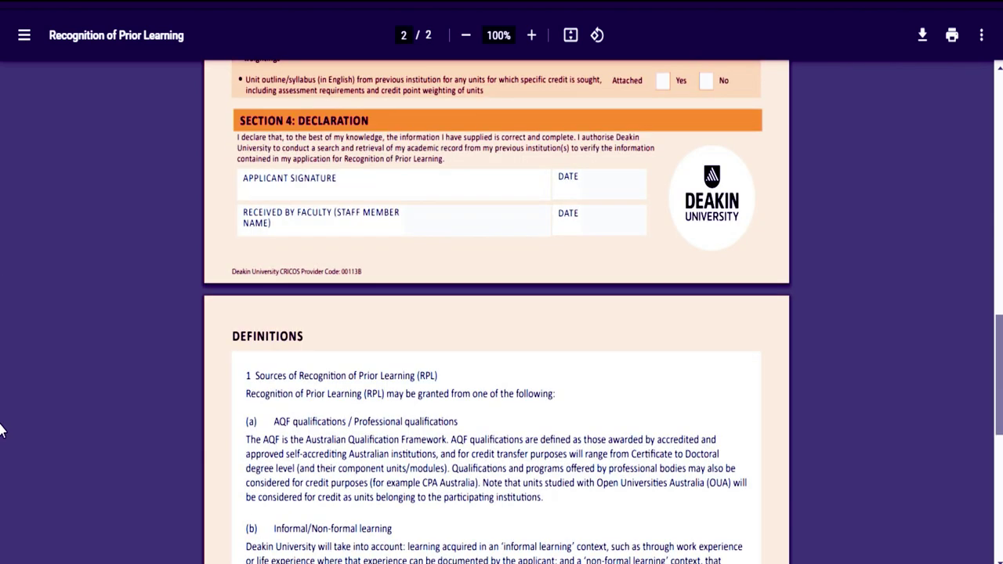
scroll(2, 301, "up", 15)
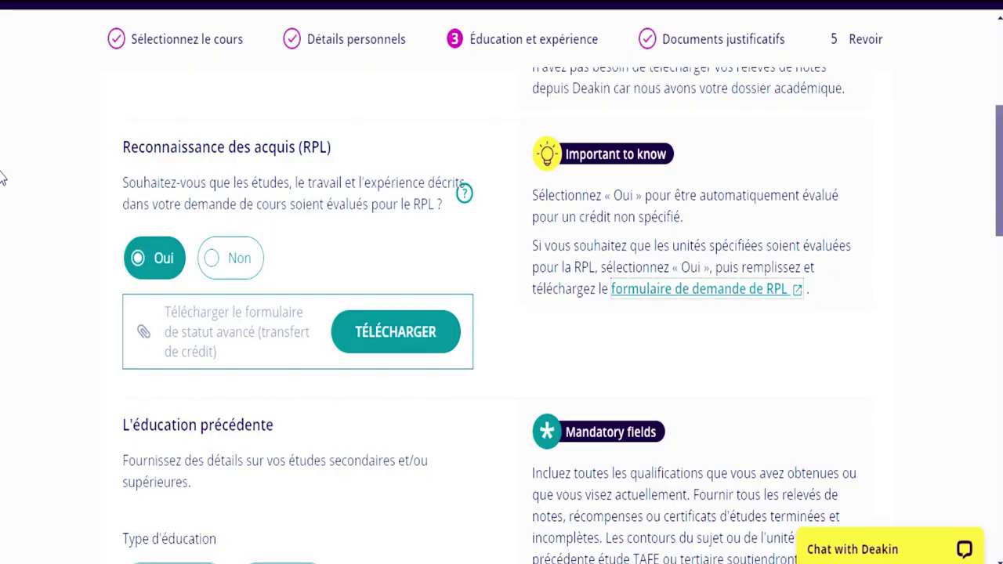
scroll(2, 152, "up", 2)
- Answer Non to the RPL question and choose Secondaire as the previous education type
scroll(623, 257, "down", 1)
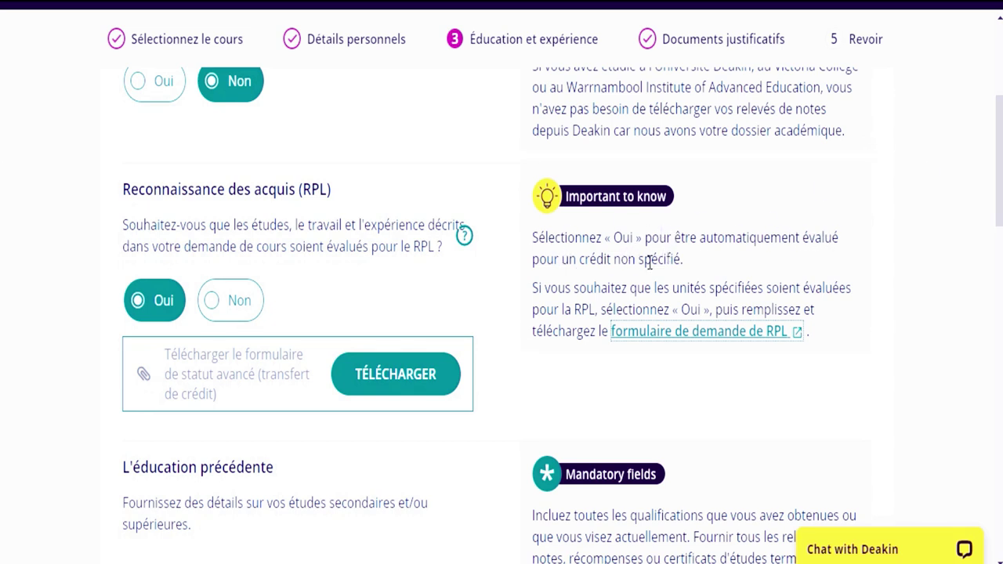
left_click(213, 305)
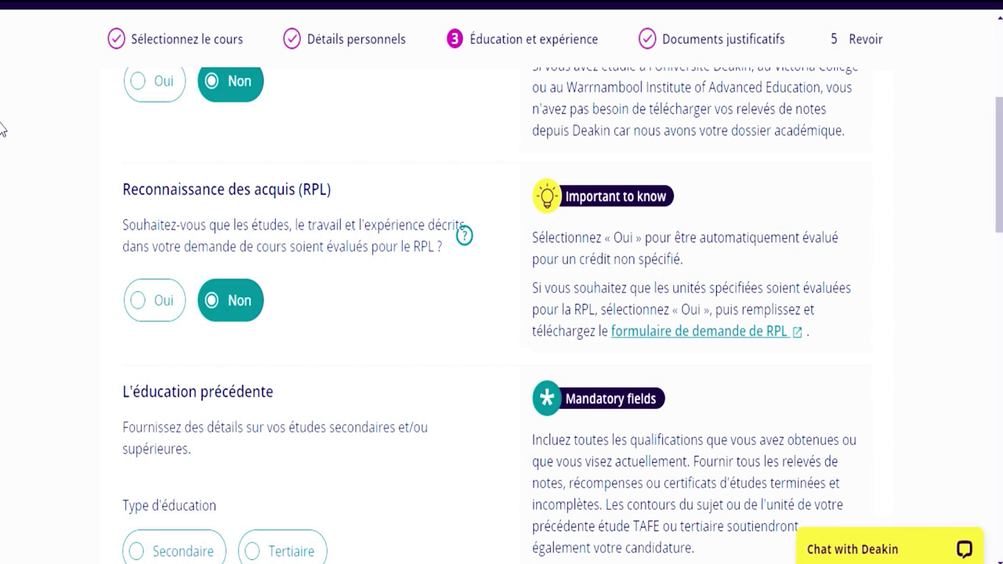
scroll(3, 174, "down", 2)
scroll(3, 180, "down", 1)
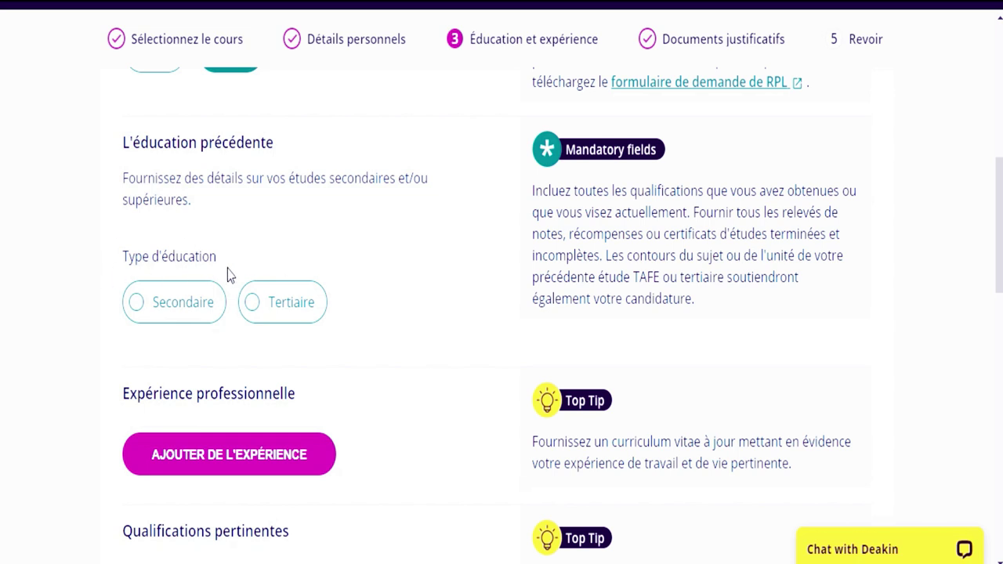
left_click(136, 305)
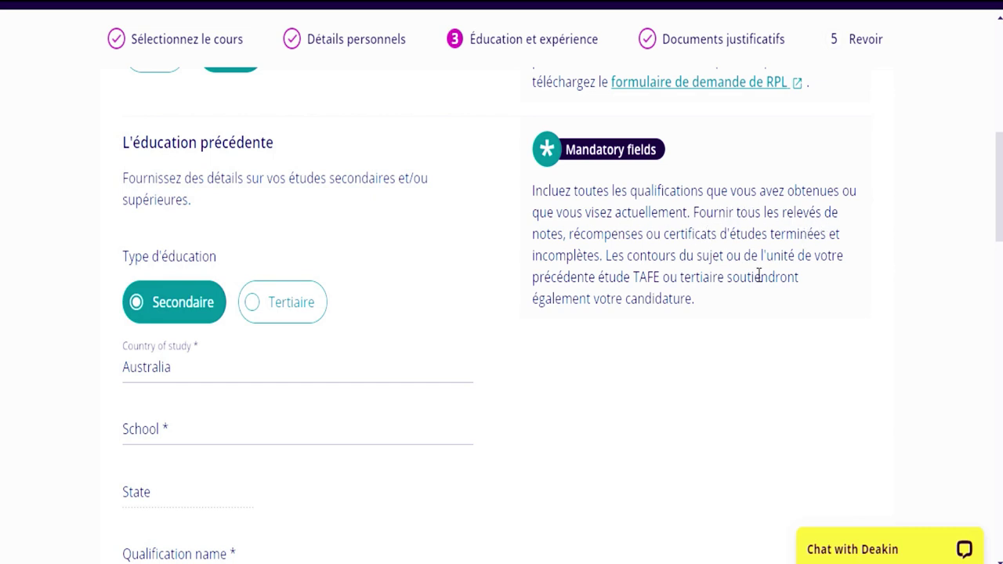
- Replace Australia with Côte d'Ivoire as country of study, dismissing the PC Accelerate pop-up
scroll(2, 253, "down", 3)
scroll(2, 259, "down", 5)
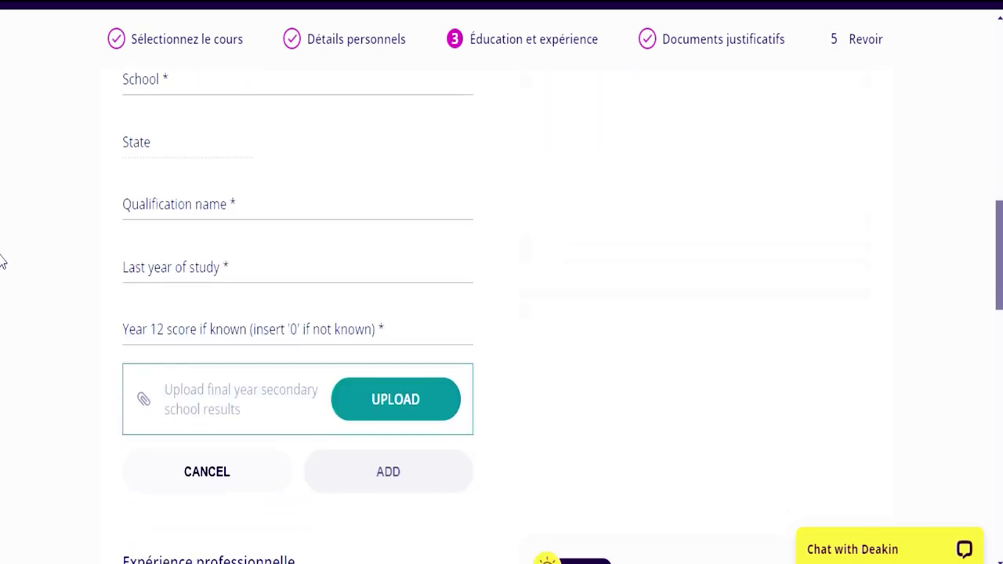
scroll(3, 321, "down", 2)
left_click_drag(998, 339, 1000, 198)
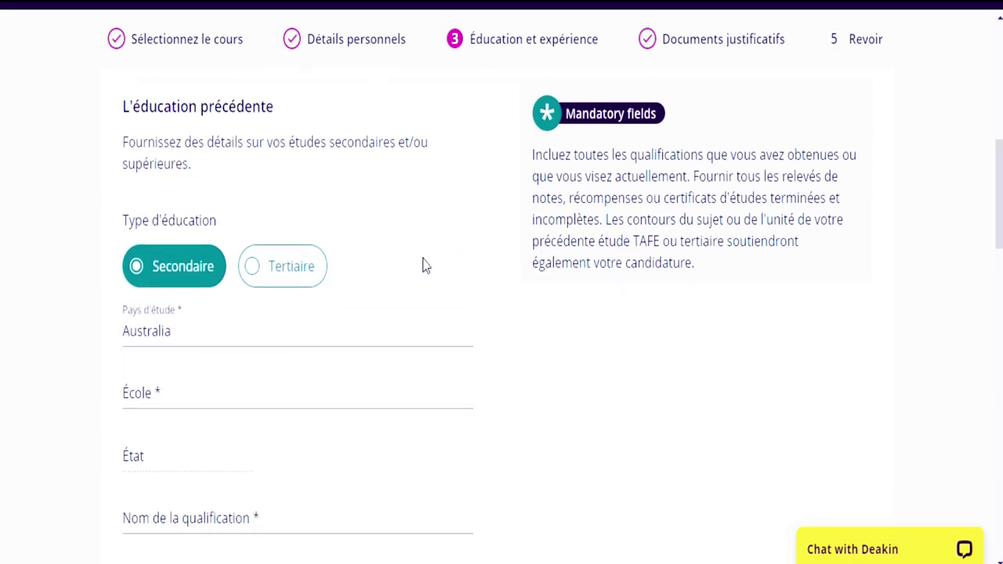
left_click(217, 336)
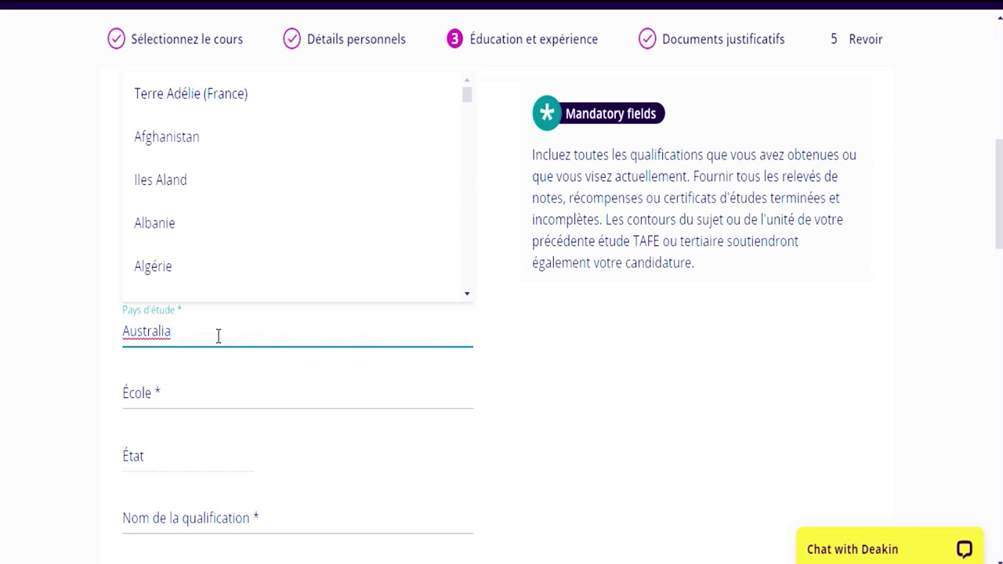
key("BackSpace")
key("BackSpace")
key("BackSpace")
key("BackSpace")
key("BackSpace")
key("BackSpace")
key("BackSpace")
key("BackSpace")
key("BackSpace")
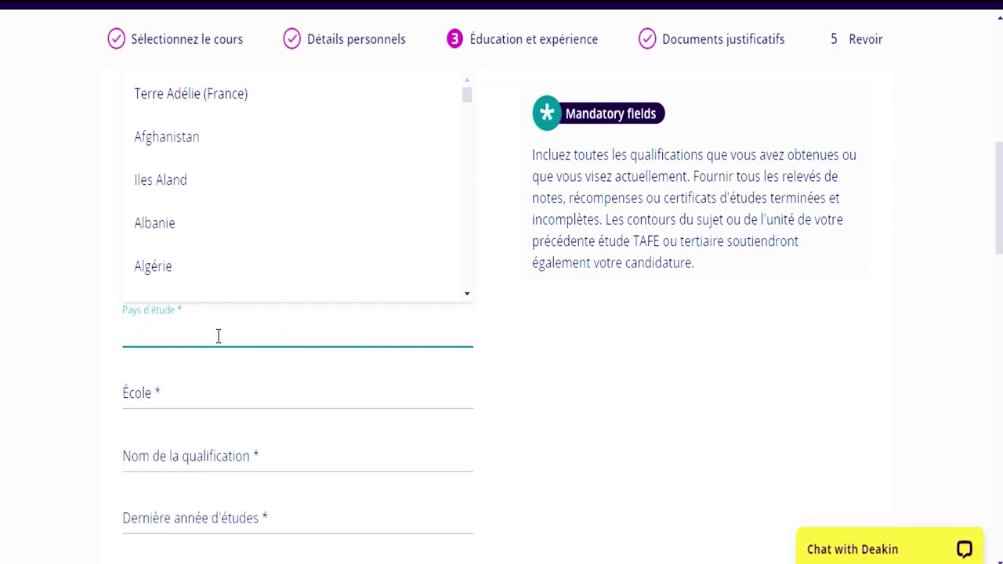
type("Côte d'Ivoire")
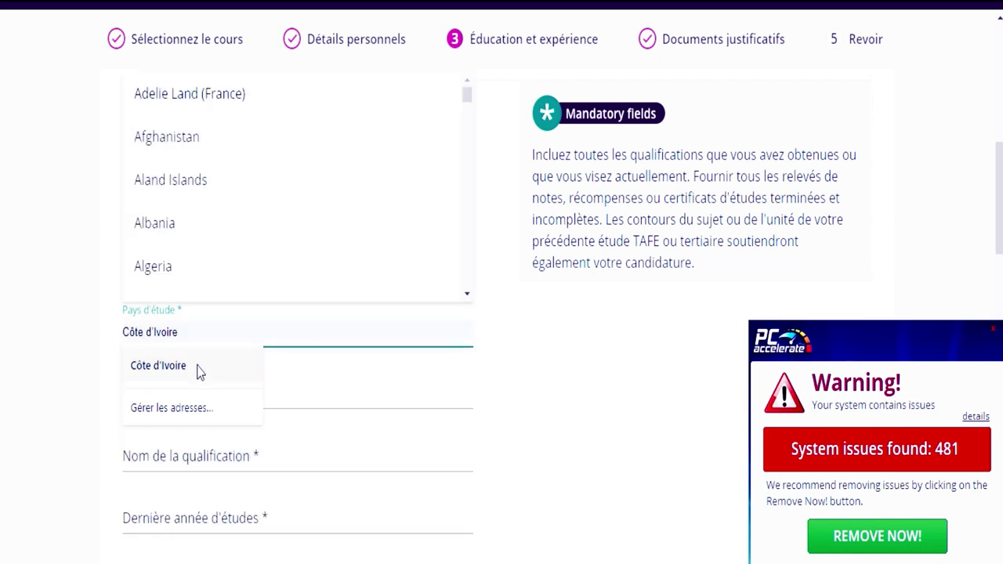
left_click(197, 365)
left_click(993, 329)
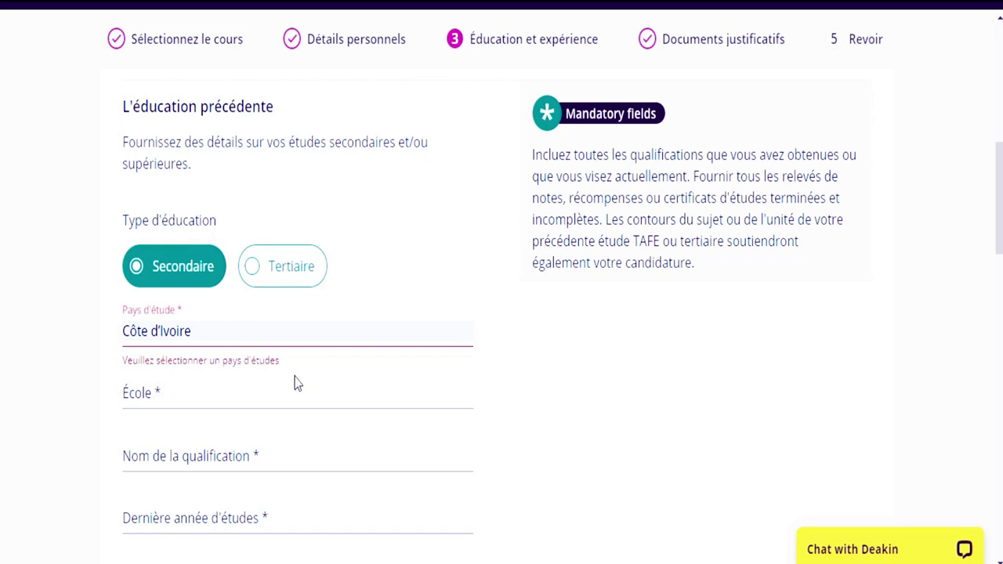
- Reselect Côte d'Ivoire from the country of study list so it reads Cote D'Ivoire
left_click(222, 324)
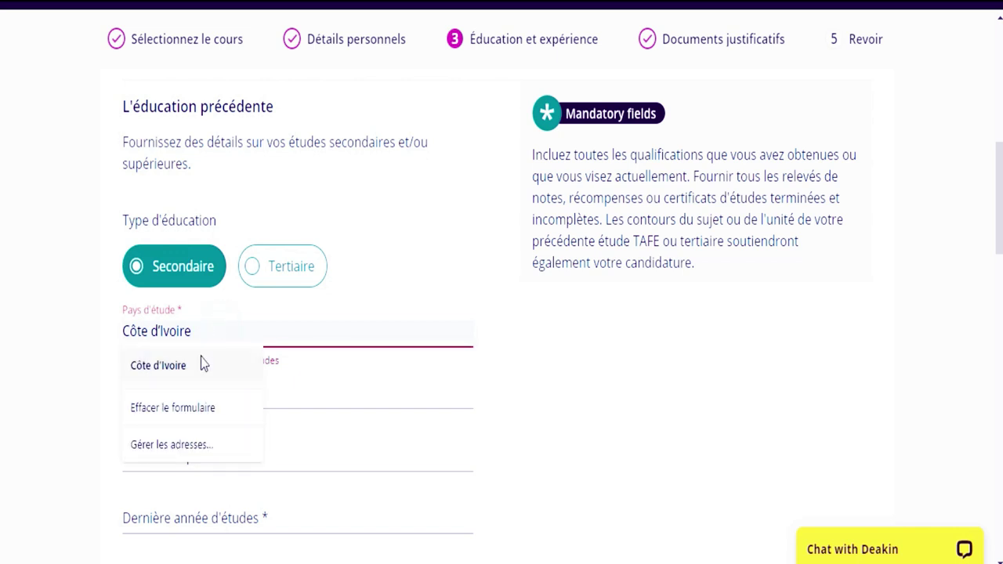
left_click(199, 365)
left_click(182, 392)
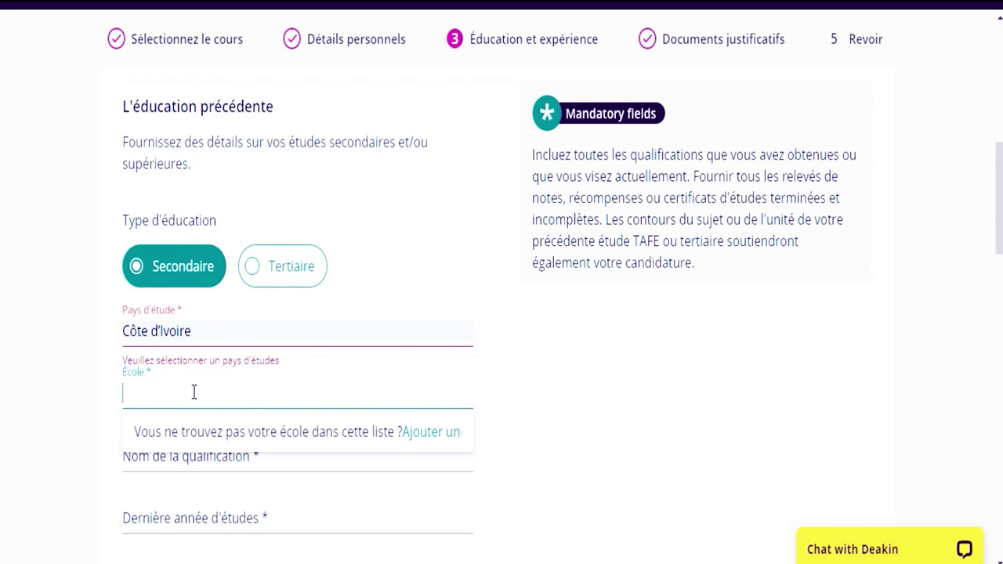
left_click(214, 327)
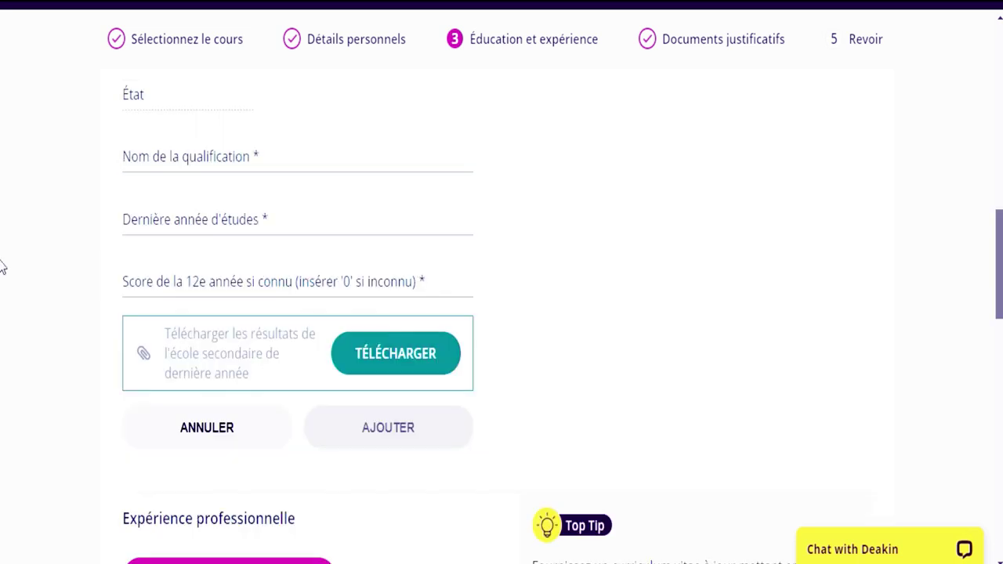
scroll(0, 235, "up", 5)
scroll(2, 186, "down", 1)
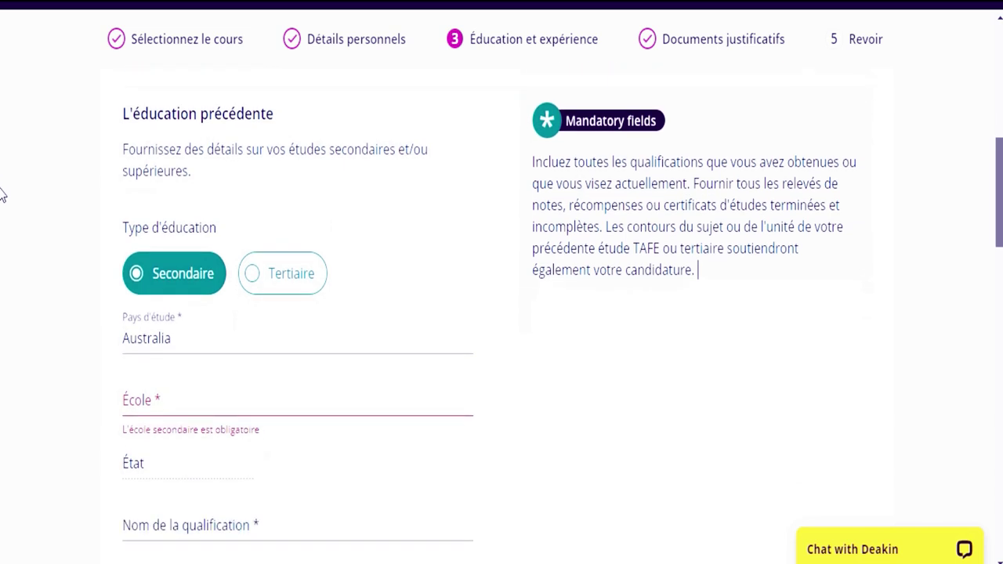
left_click(314, 329)
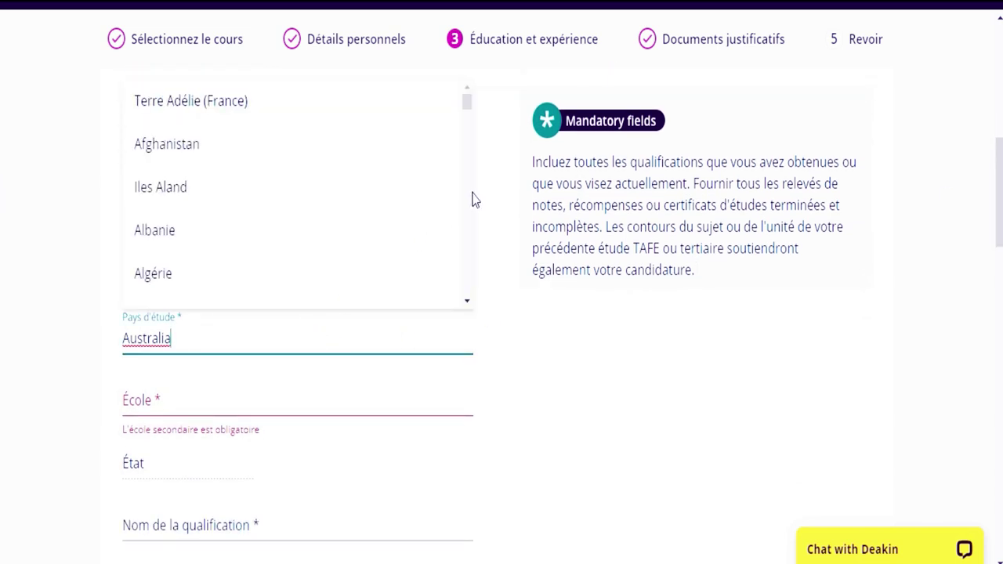
scroll(472, 200, "down", 5)
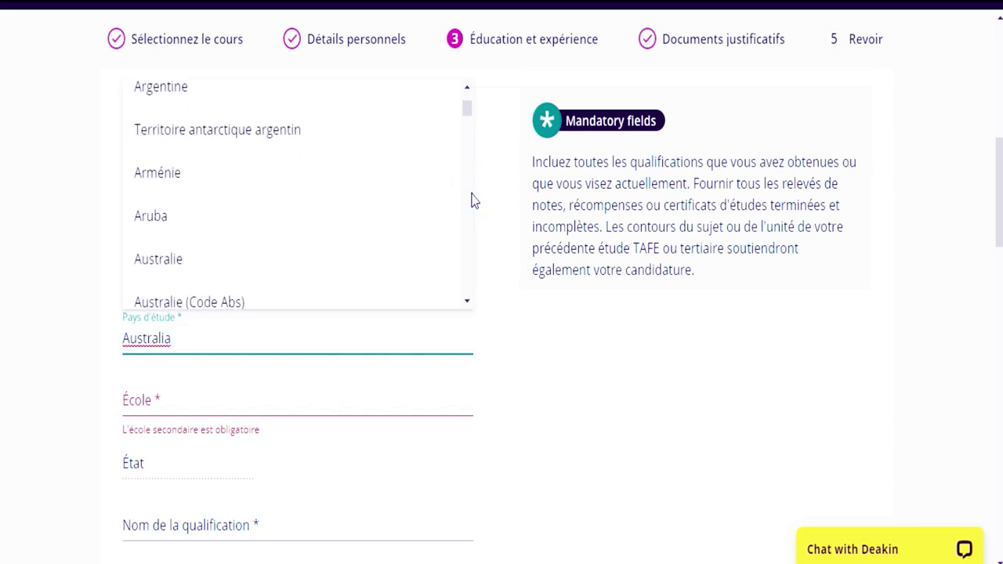
left_click(466, 162)
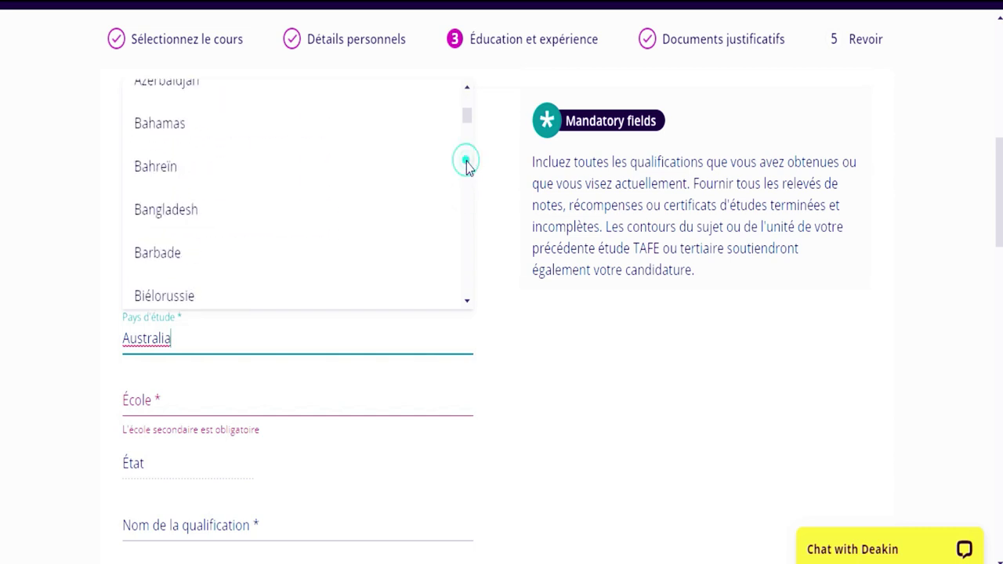
left_click(466, 162)
left_click(466, 163)
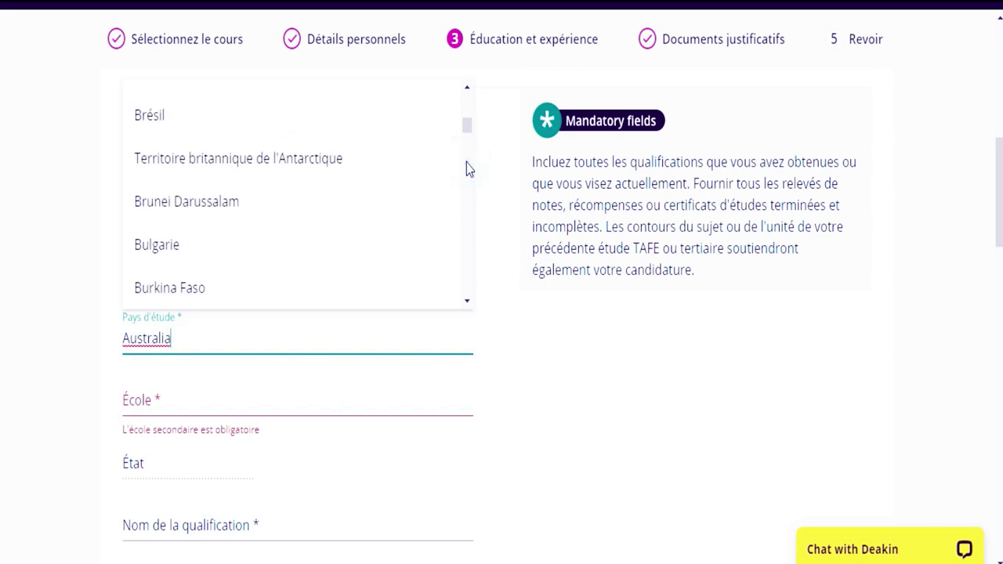
left_click(466, 163)
left_click(466, 163)
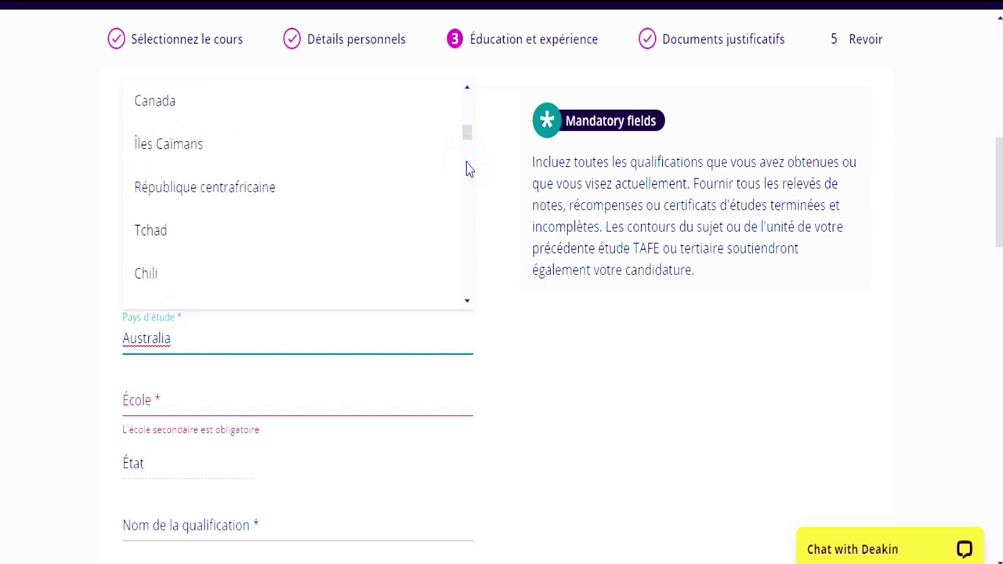
left_click(466, 163)
left_click(467, 163)
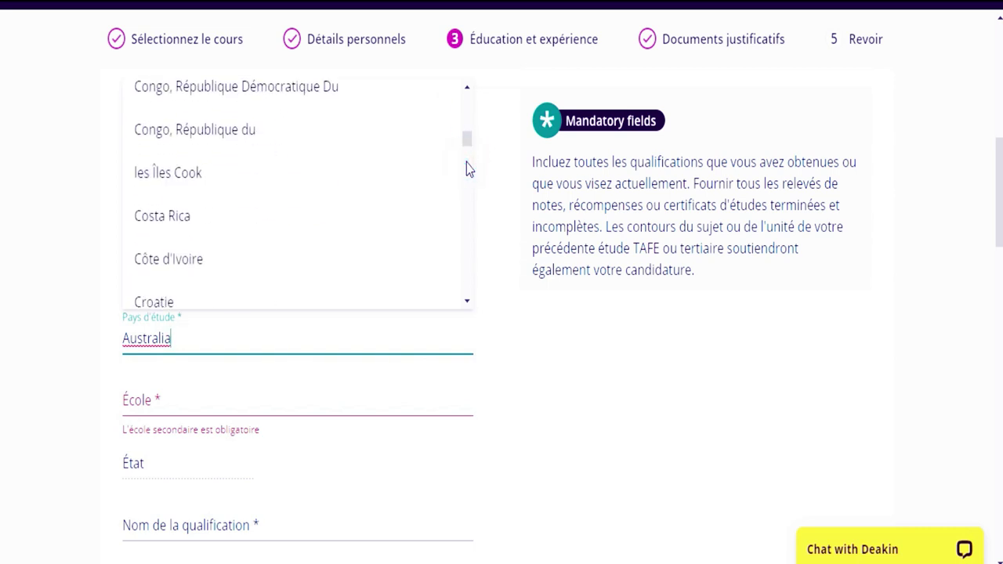
left_click(222, 268)
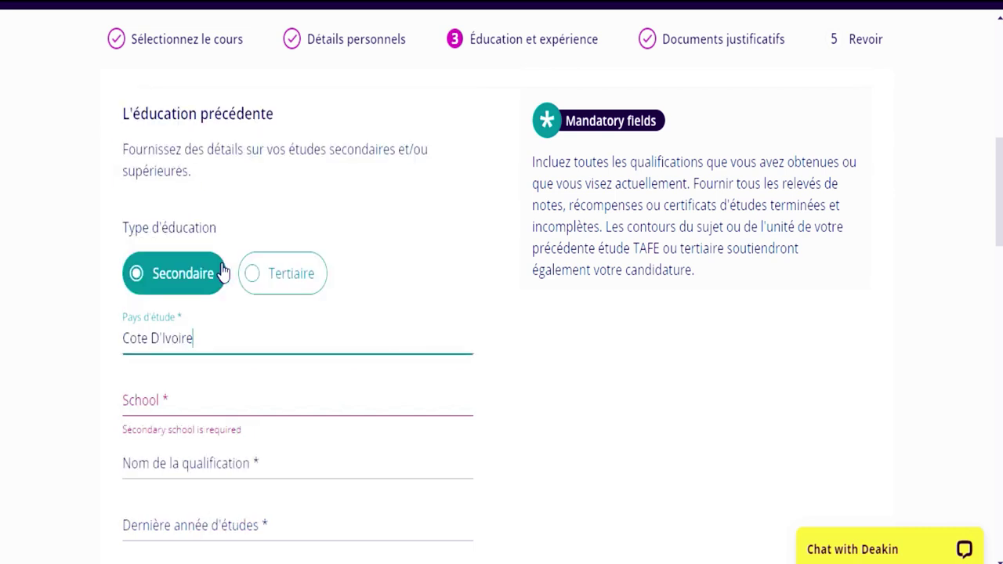
- Enter 'lycee moderne' as the school name
left_click(225, 393)
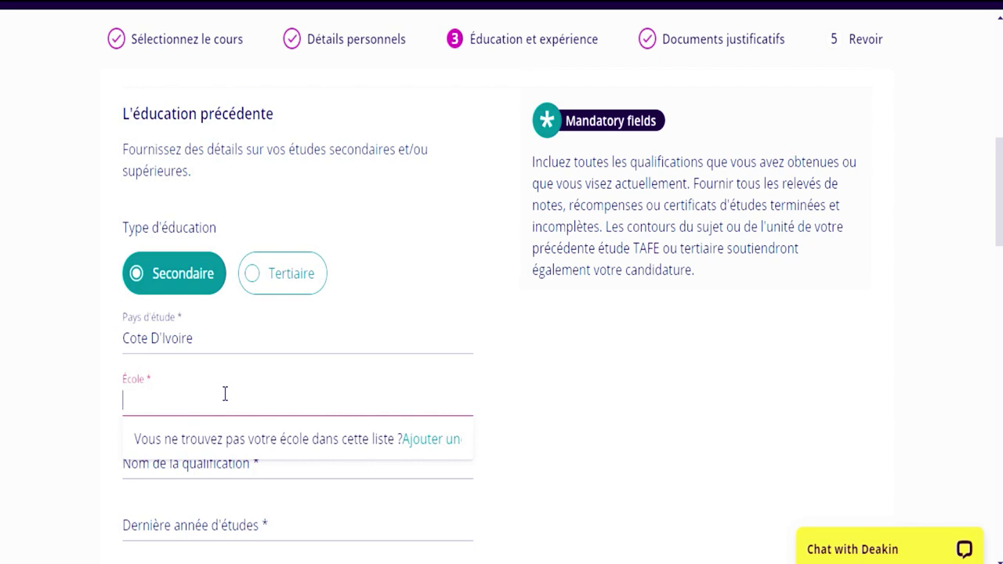
left_click(168, 406)
type("lycee")
mouse_move(810, 521)
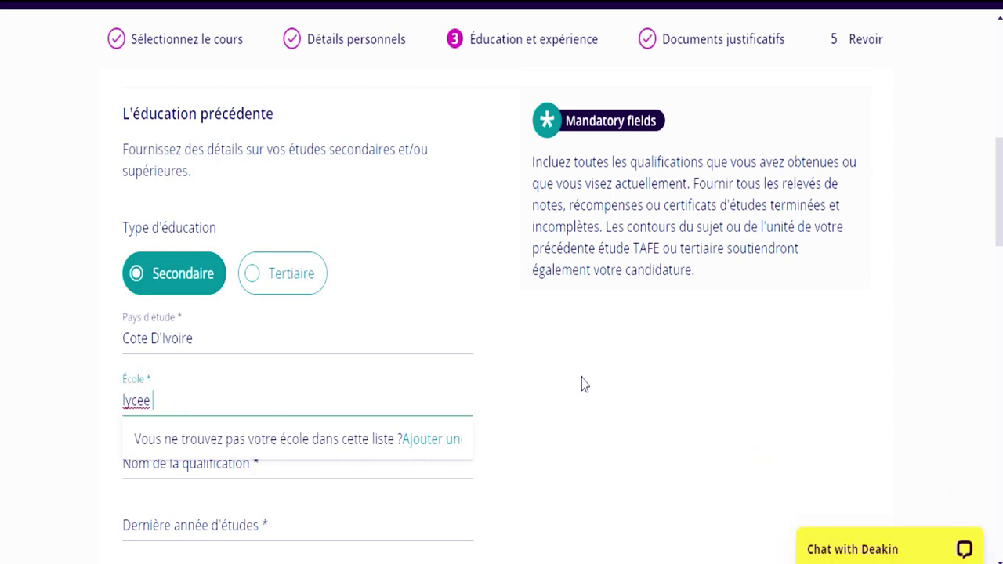
type("mod")
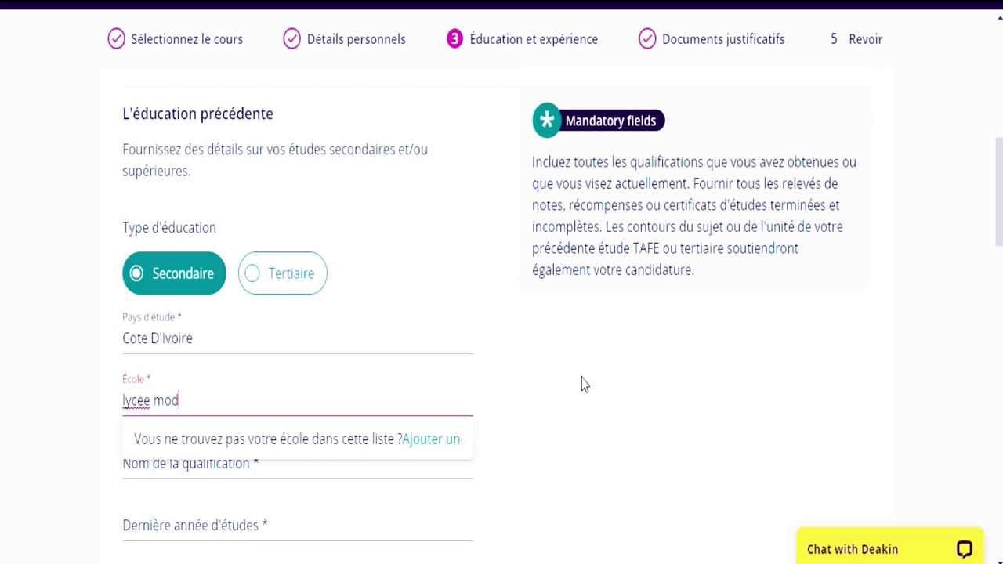
type("erne")
left_click(627, 431)
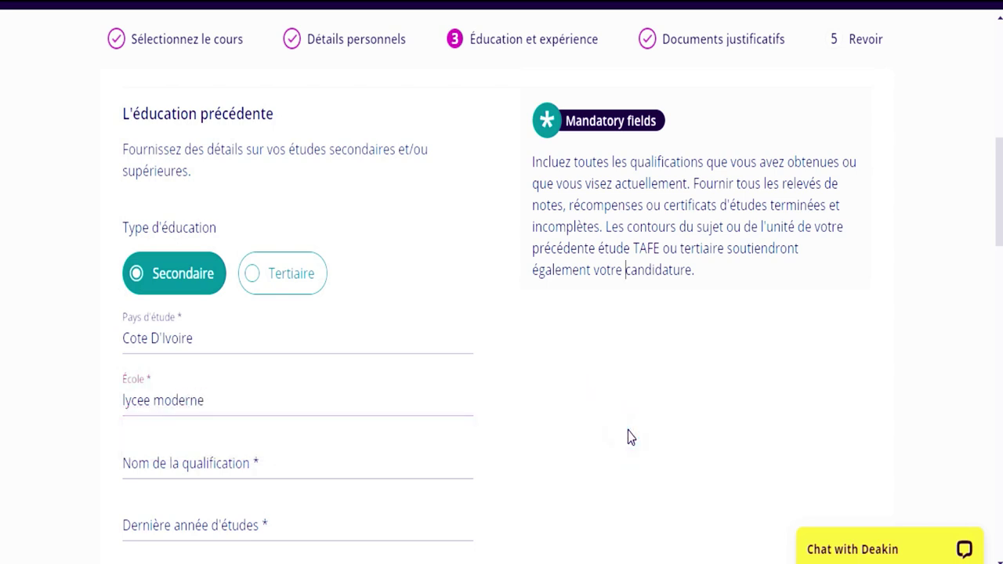
- Choose INTERNATIONAL BACCALAUREATE DIPLOMA as the qualification name
left_click(258, 462)
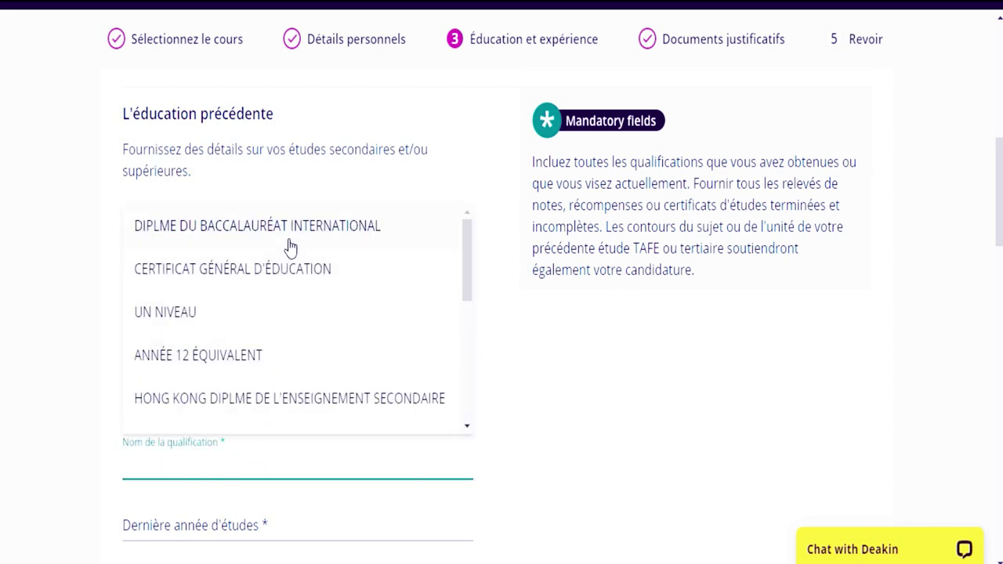
left_click_drag(470, 294, 467, 247)
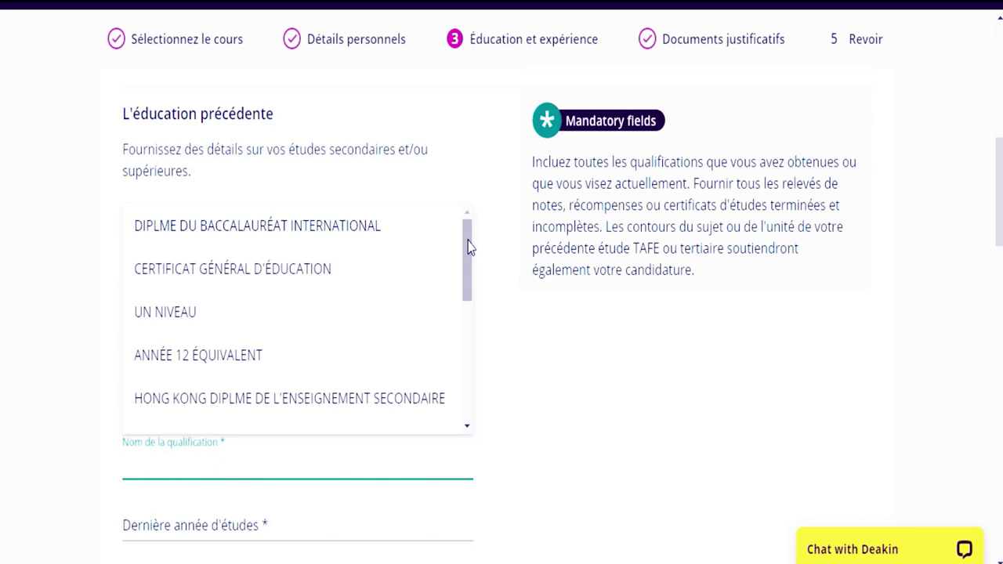
left_click(376, 233)
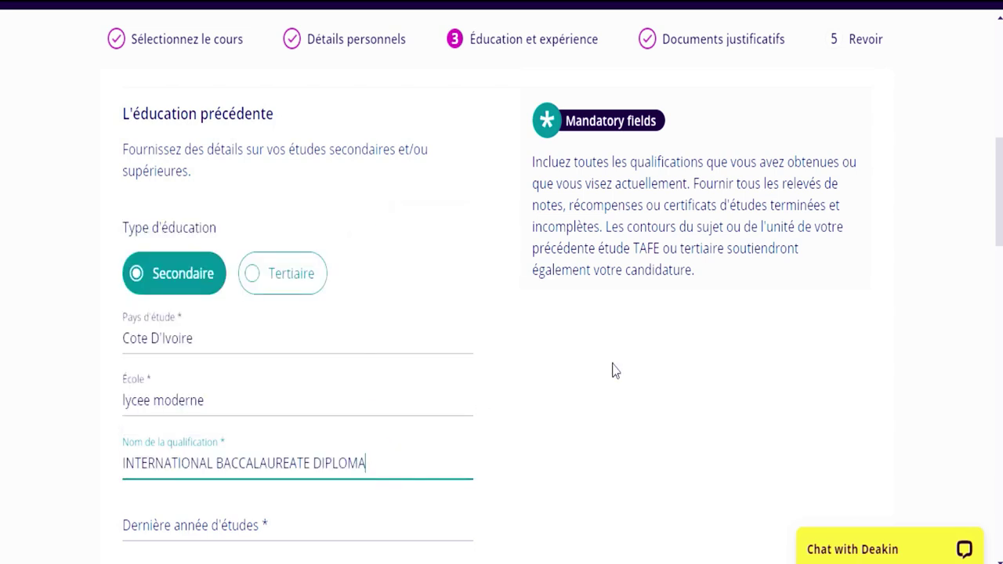
scroll(1, 266, "down", 2)
- Enter 2020 as the last year of study and 0 as the Year 12 score
scroll(1, 266, "down", 1)
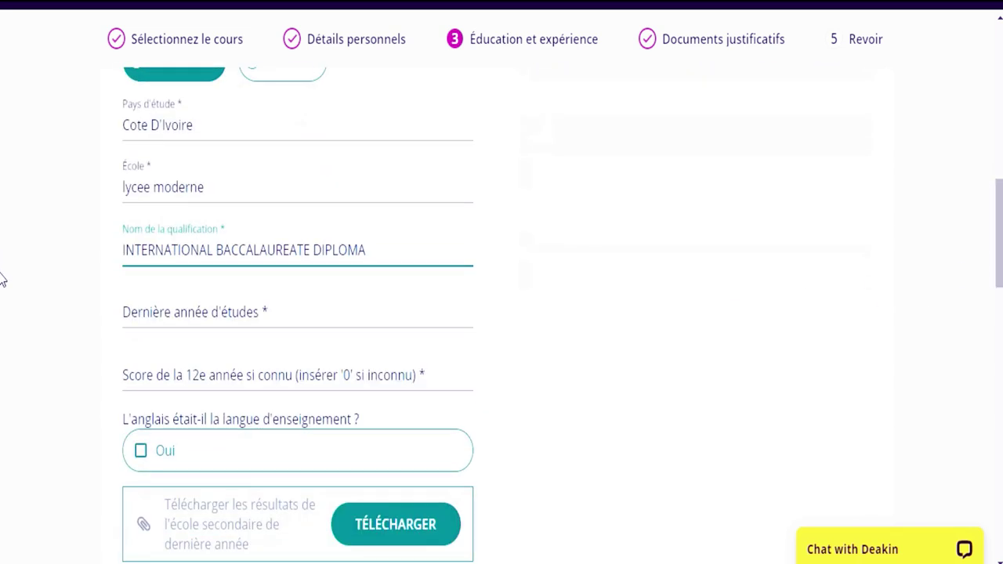
left_click(351, 318)
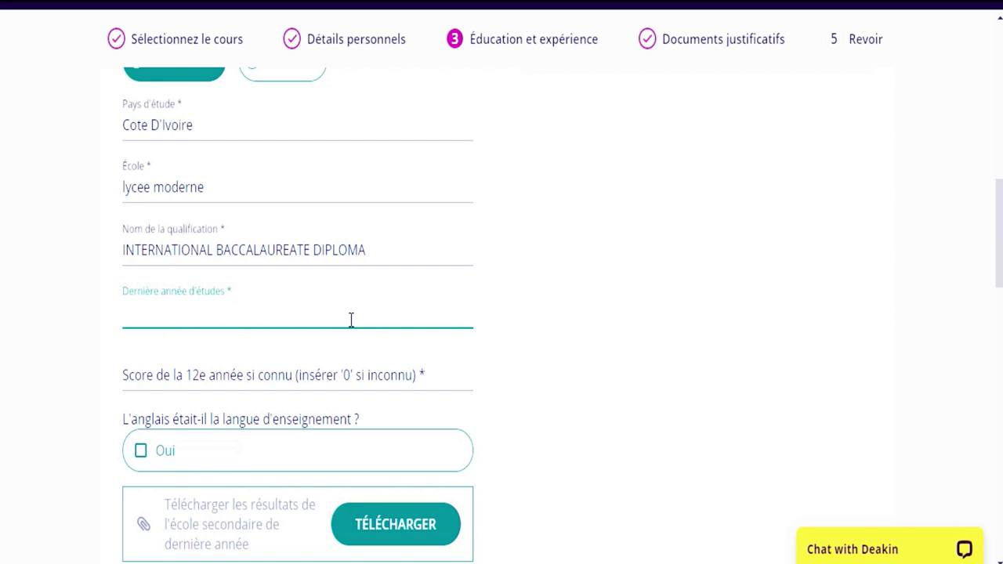
type("2020")
left_click(268, 379)
type("0")
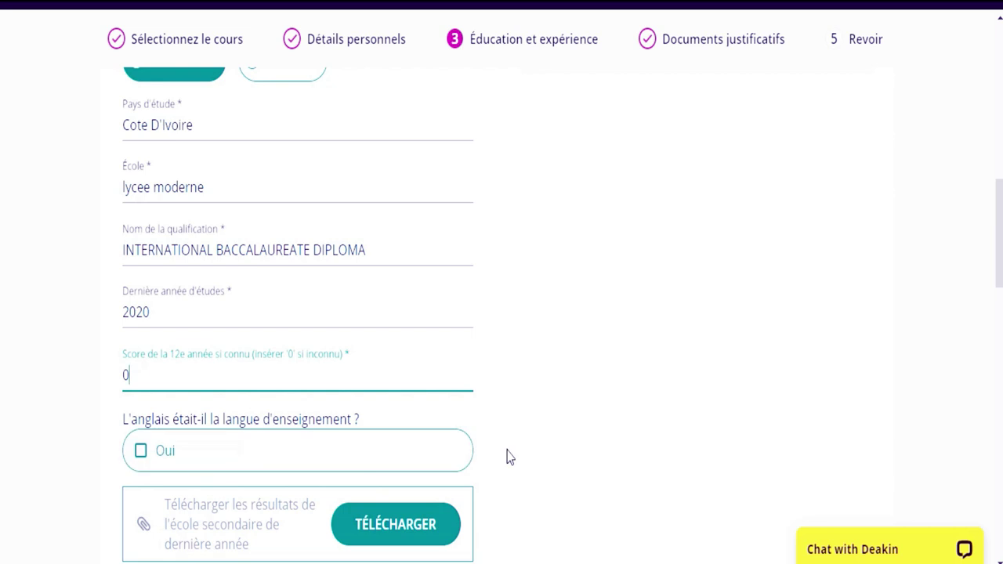
scroll(2, 251, "down", 3)
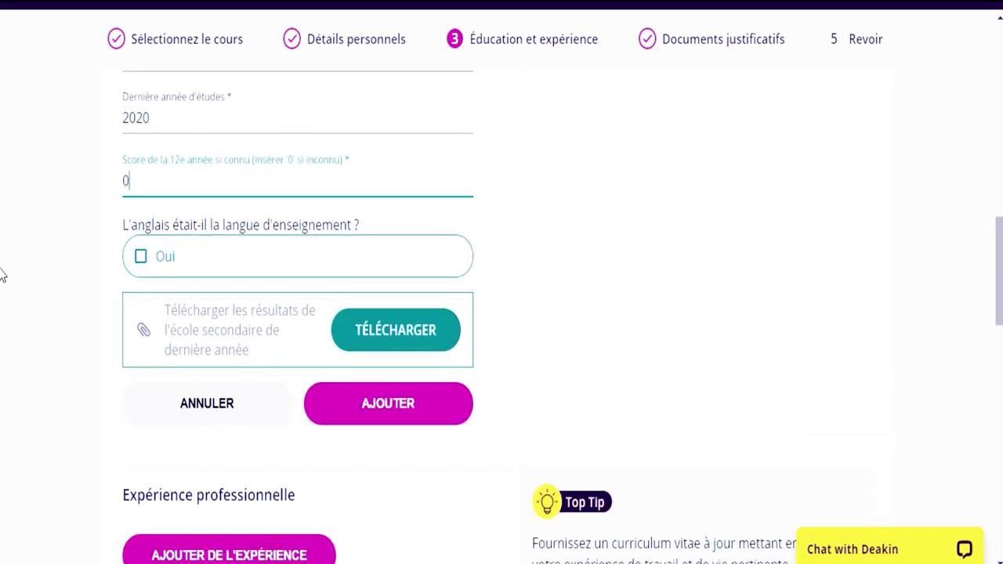
left_click(411, 333)
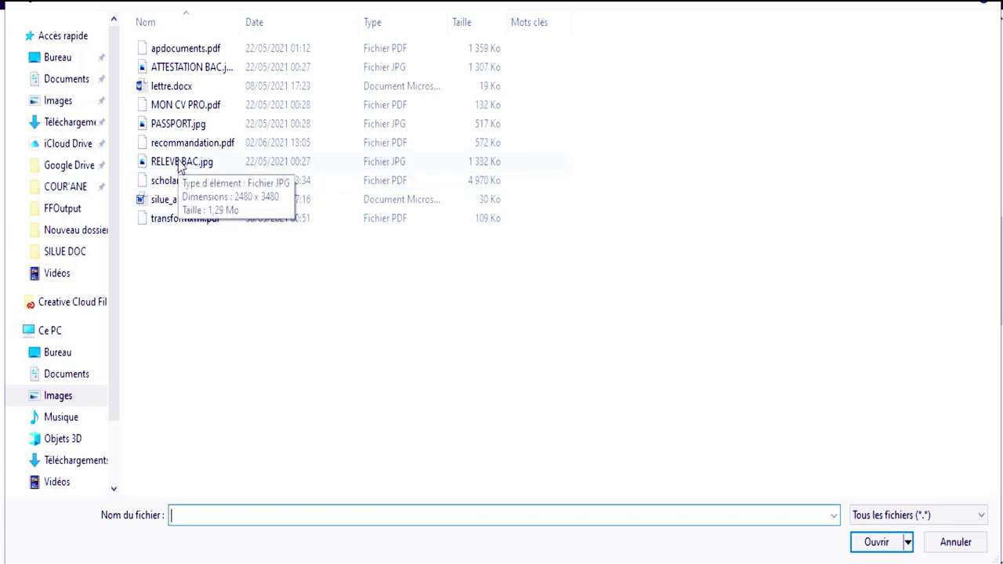
- Upload RELEVE BAC.jpg as the final-year results and close the Succès notice
double_click(179, 163)
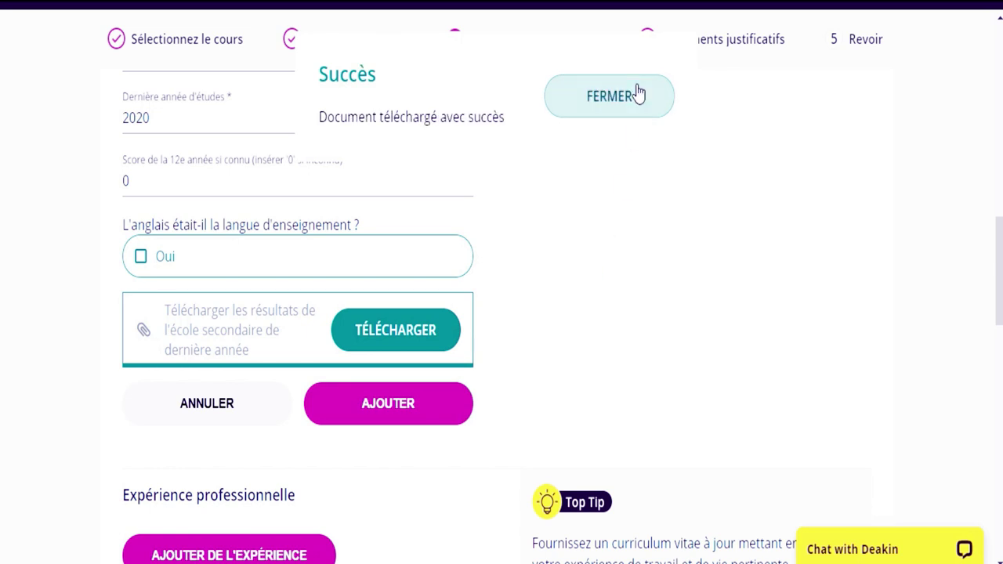
left_click(629, 94)
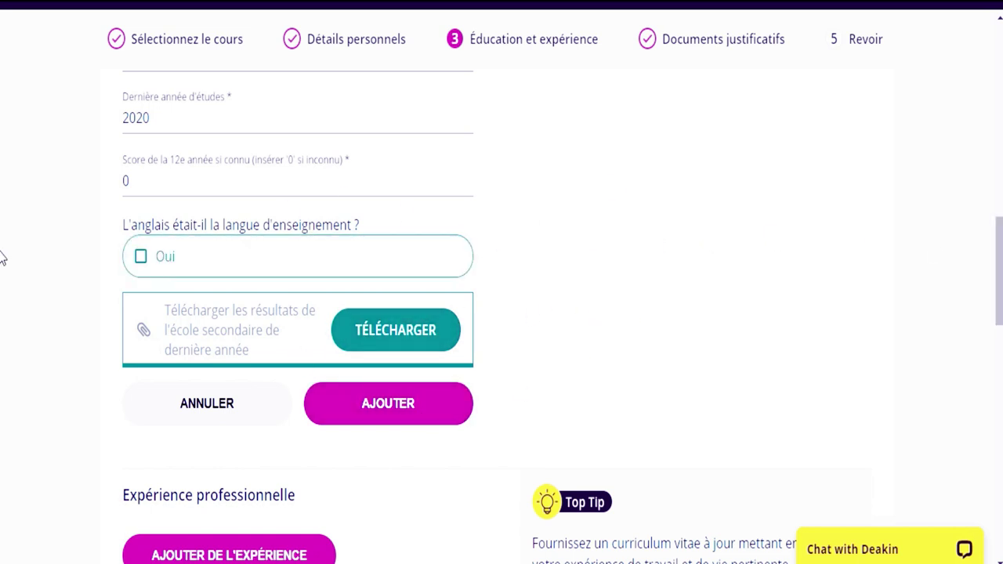
scroll(2, 258, "down", 4)
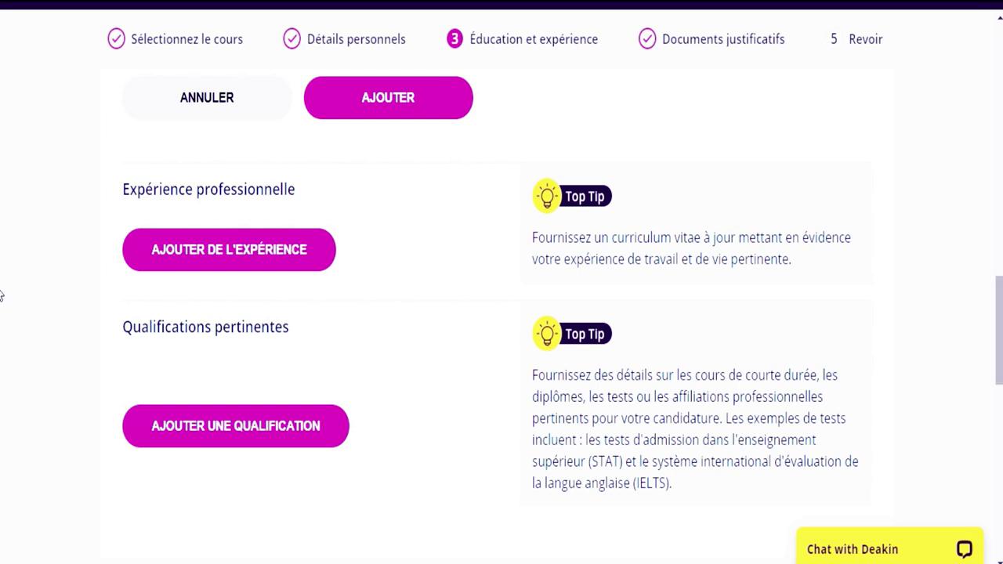
scroll(678, 242, "down", 1)
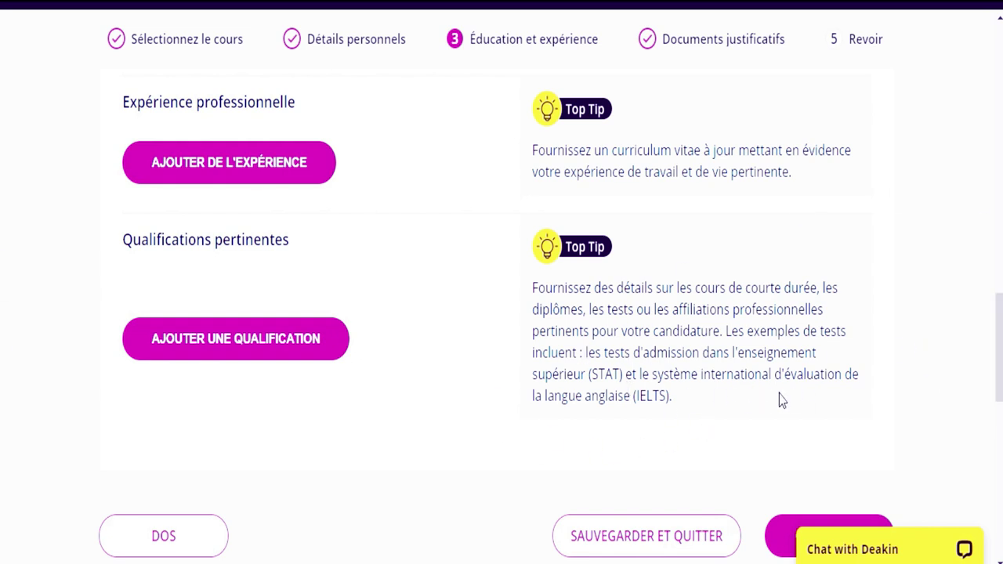
scroll(1, 333, "down", 2)
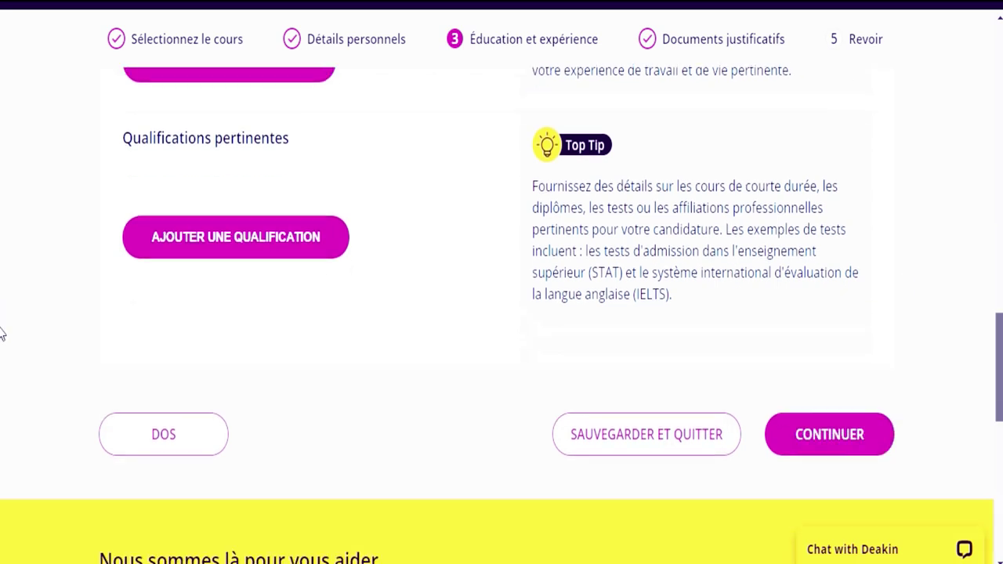
scroll(2, 337, "down", 1)
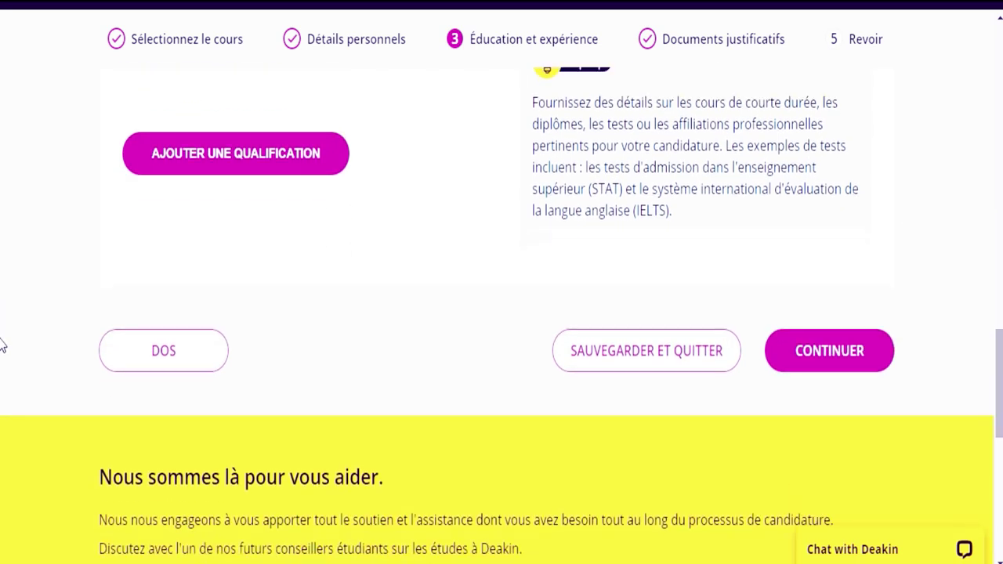
left_click(846, 365)
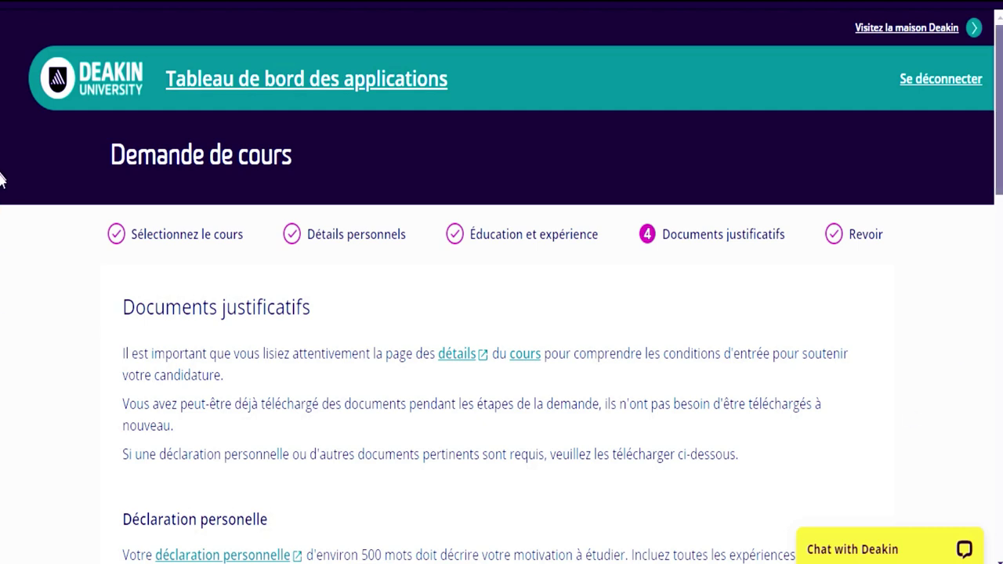
- Scroll through the Documents justificatifs page to review the personal statement guidance and upload area
scroll(2, 220, "down", 5)
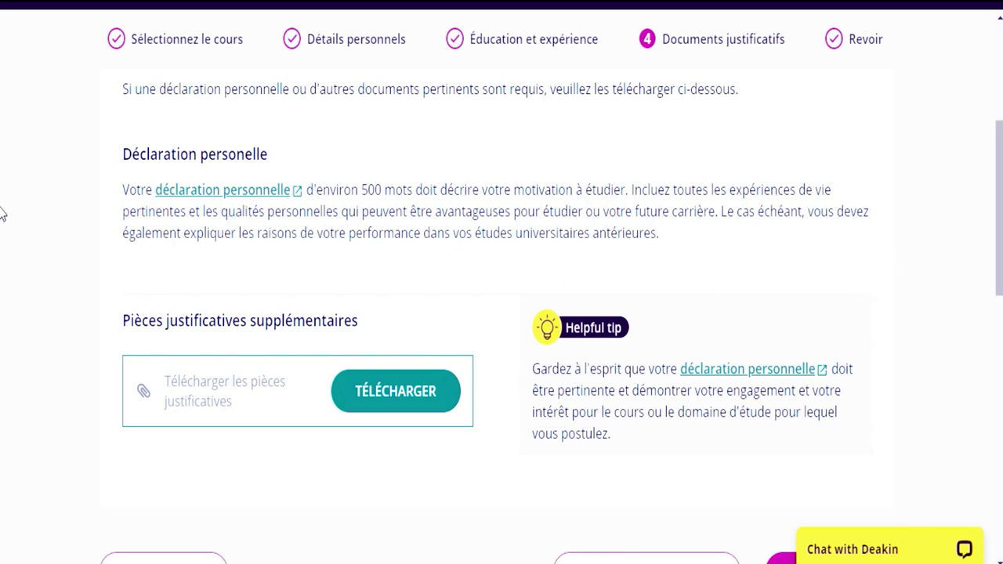
scroll(2, 213, "down", 3)
scroll(2, 208, "up", 3)
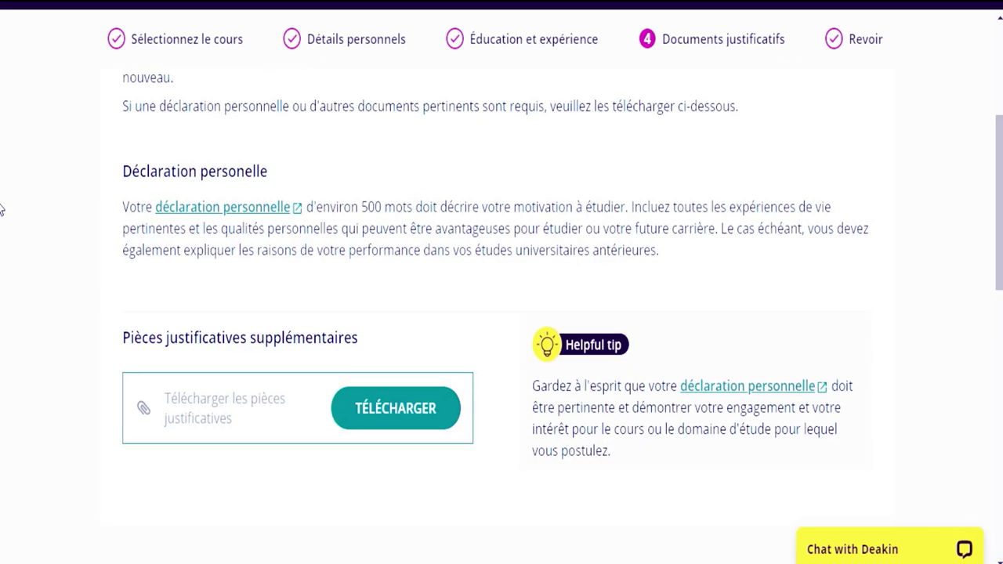
scroll(1, 210, "up", 1)
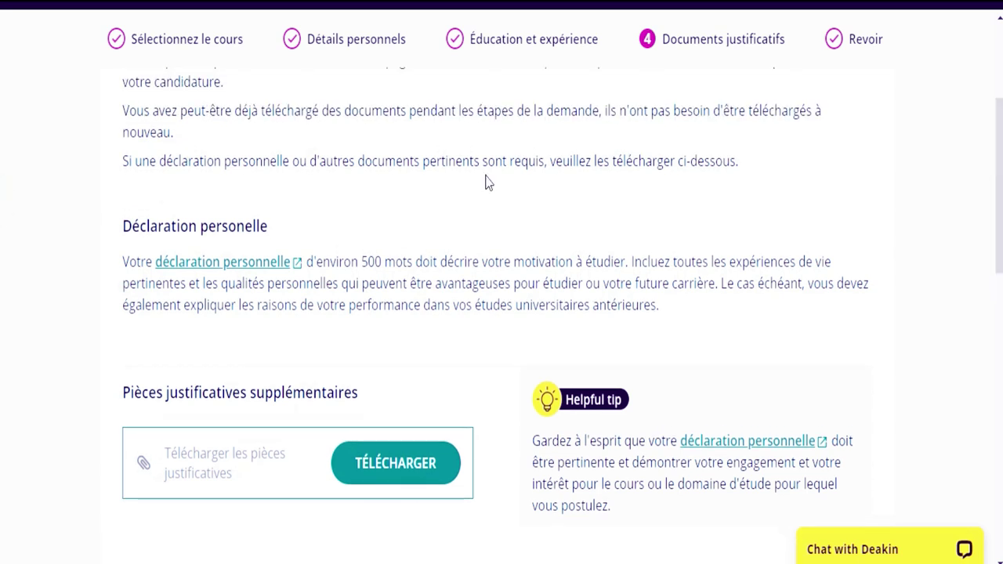
- Open the 'déclaration personnelle' writing guide, dismiss the translation prompt and read its advice
left_click(243, 266)
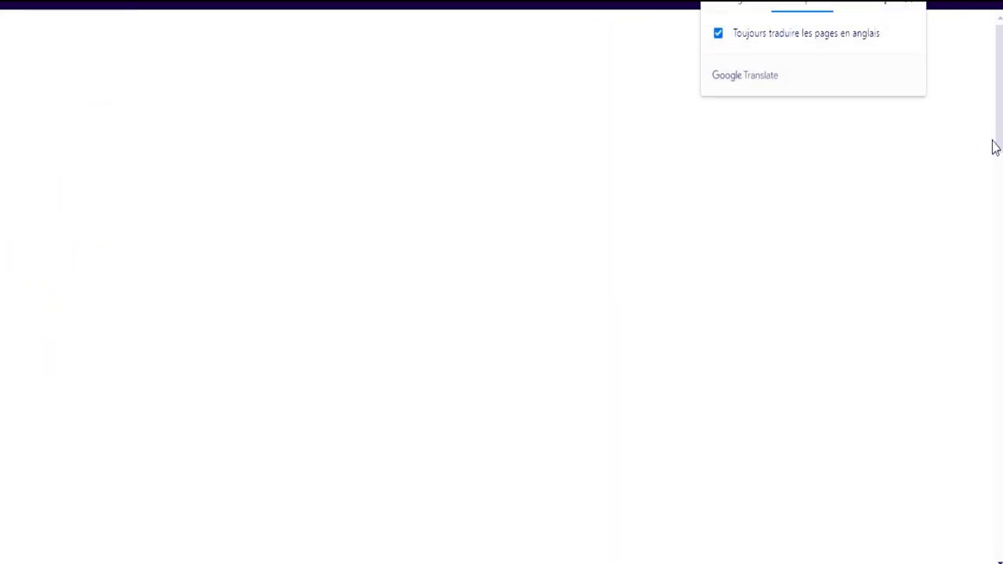
left_click(911, 11)
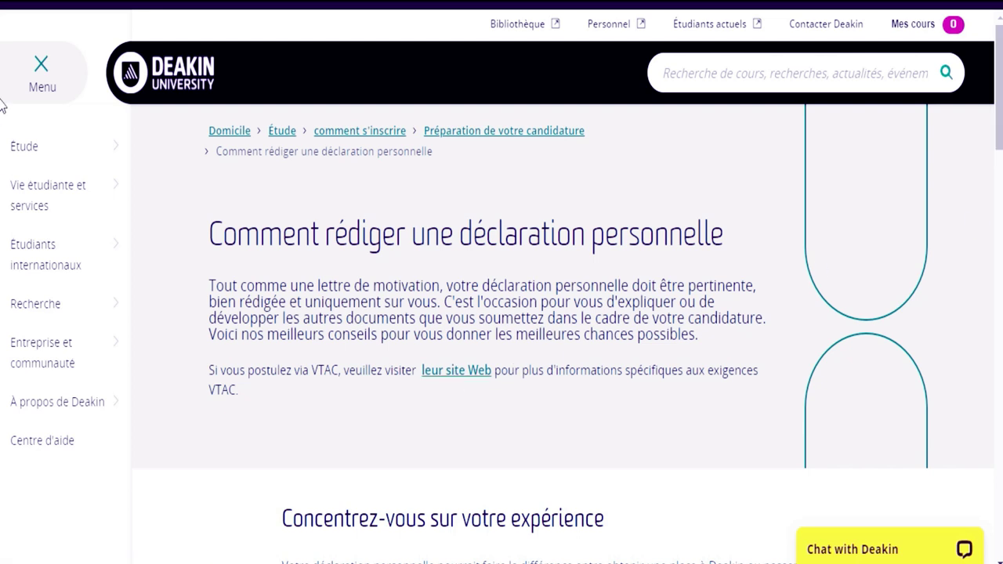
scroll(1, 133, "down", 1)
scroll(3, 145, "down", 4)
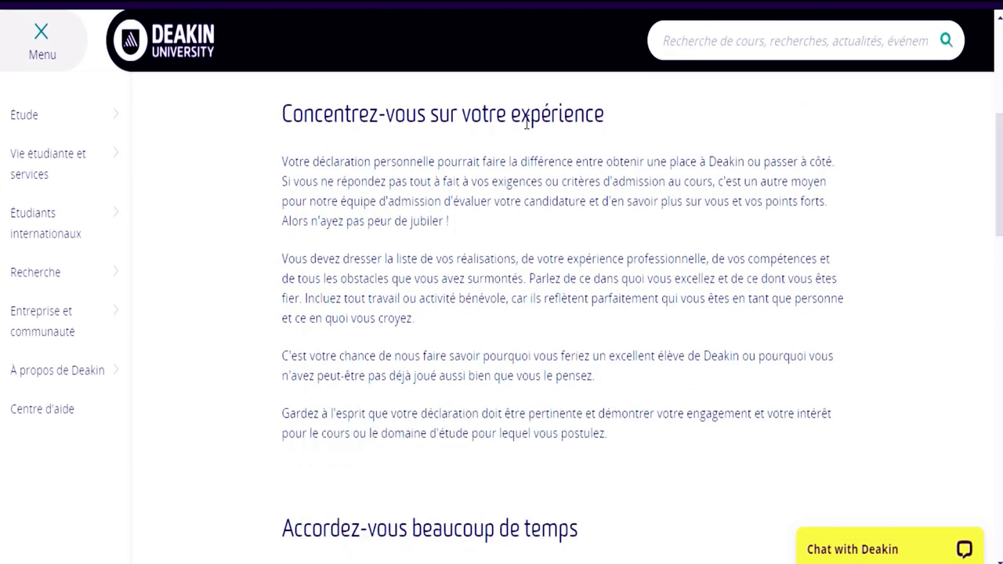